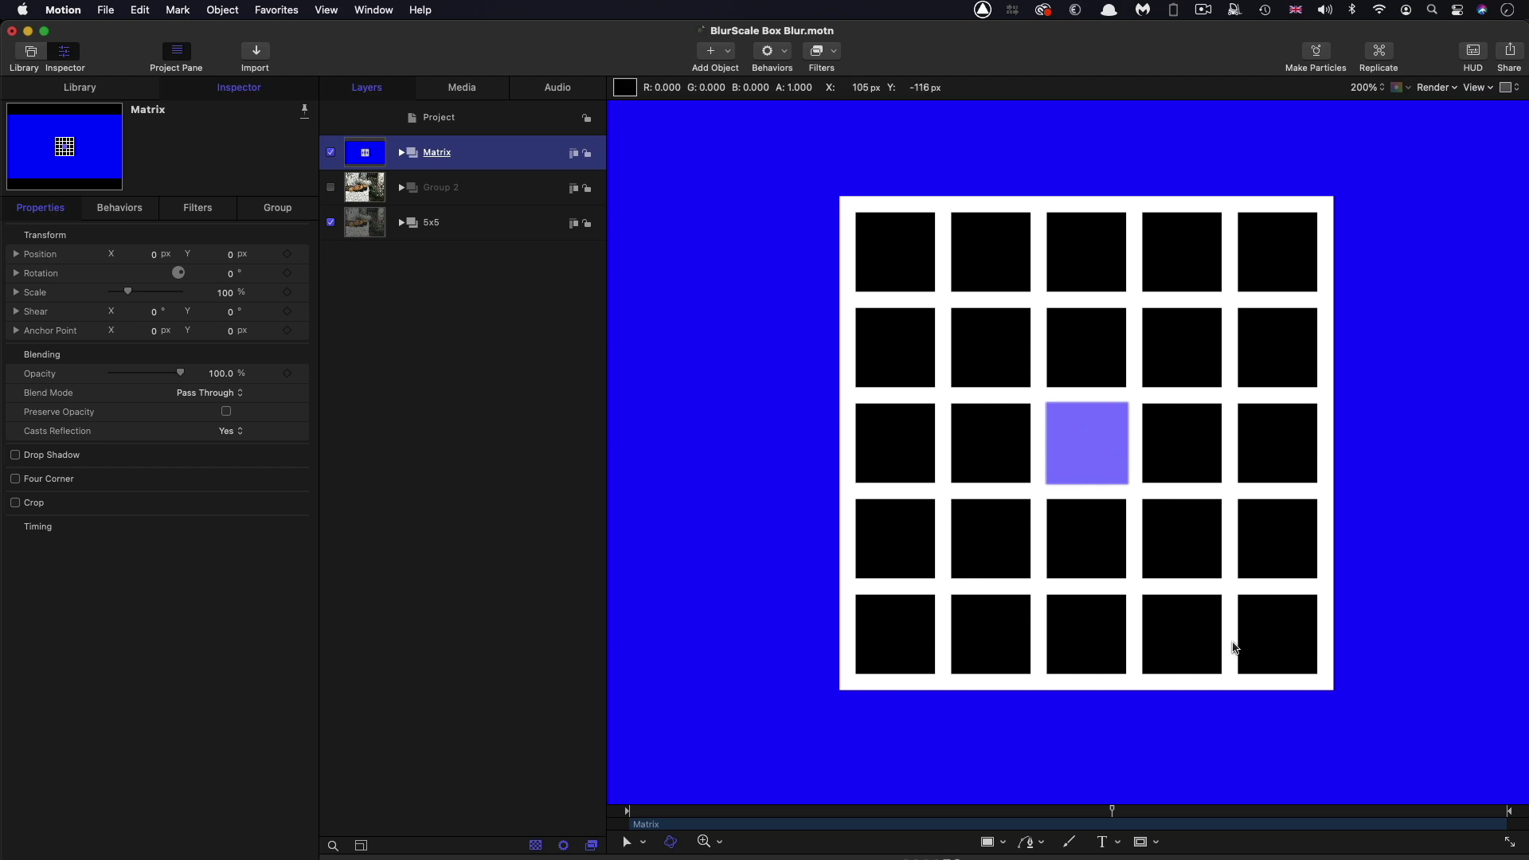
Step: Hide the Matrix grid and Group 2's striped overlay, leaving only the 5x5 gourd photo visible
left_click(331, 188)
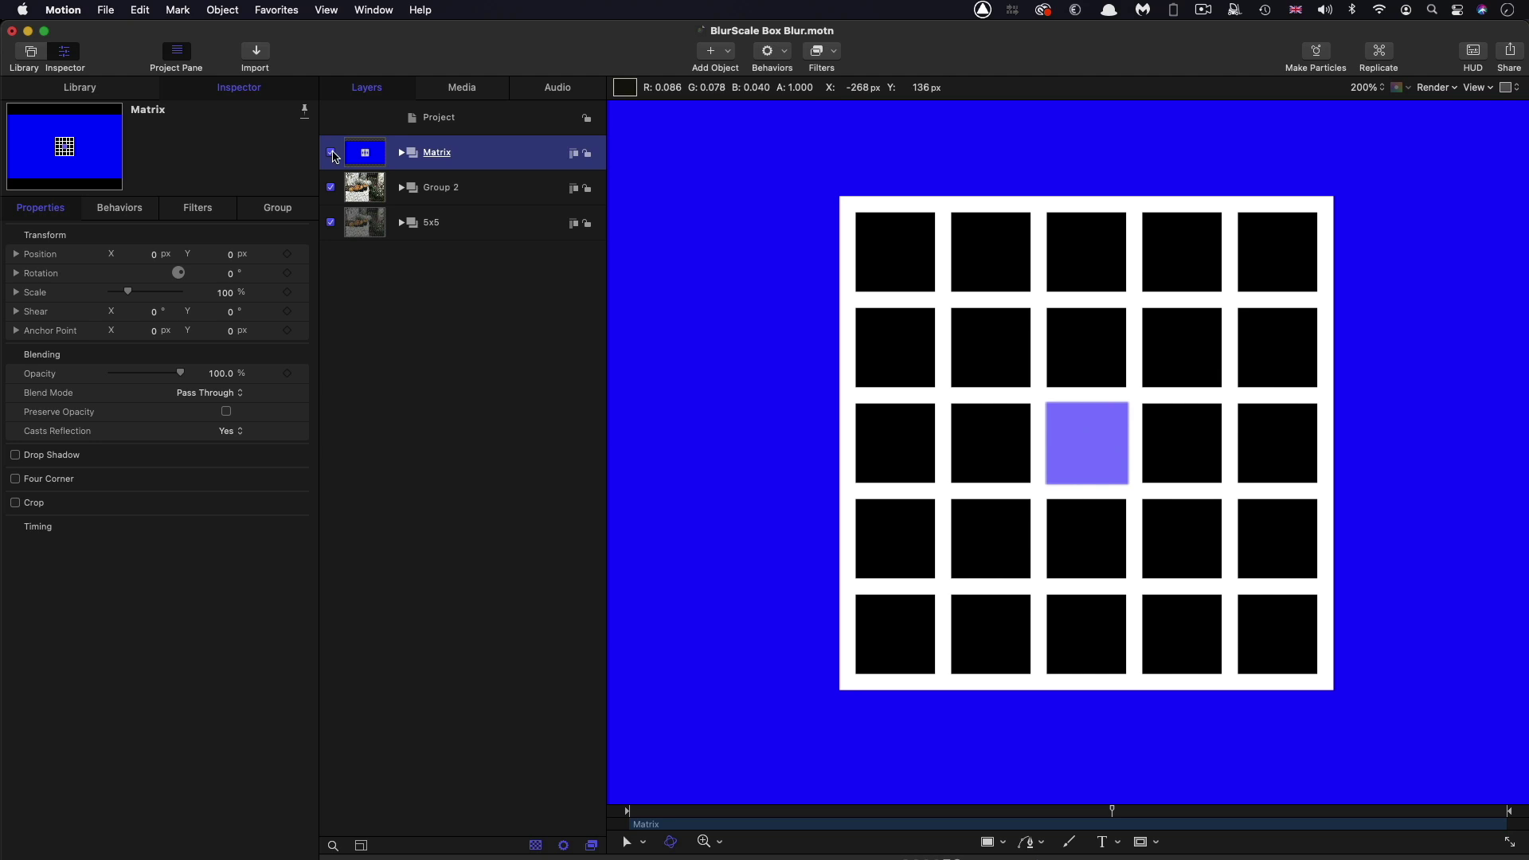
left_click(330, 153)
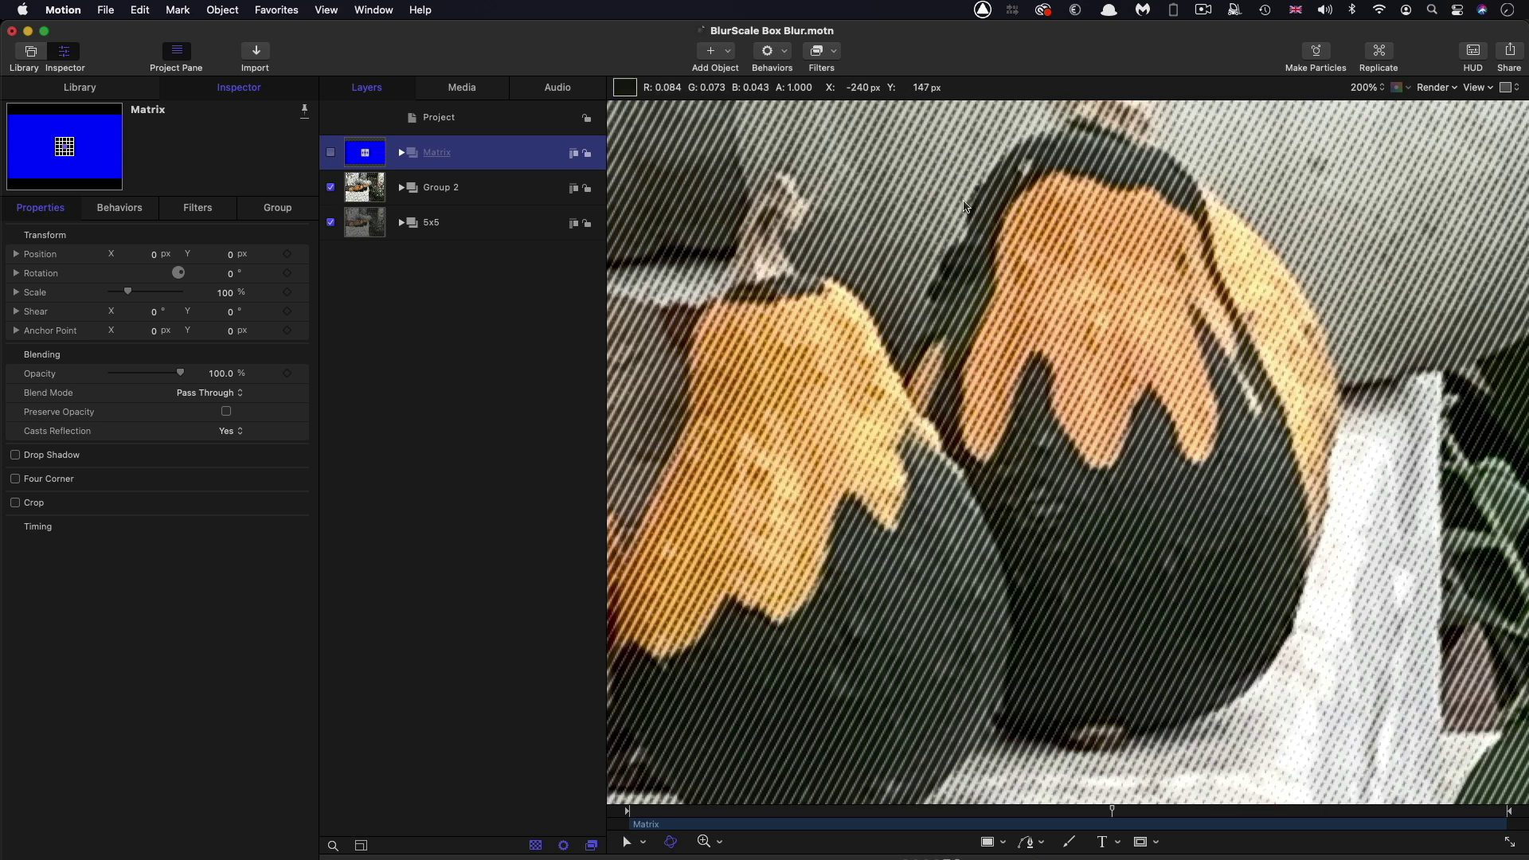
left_click(331, 188)
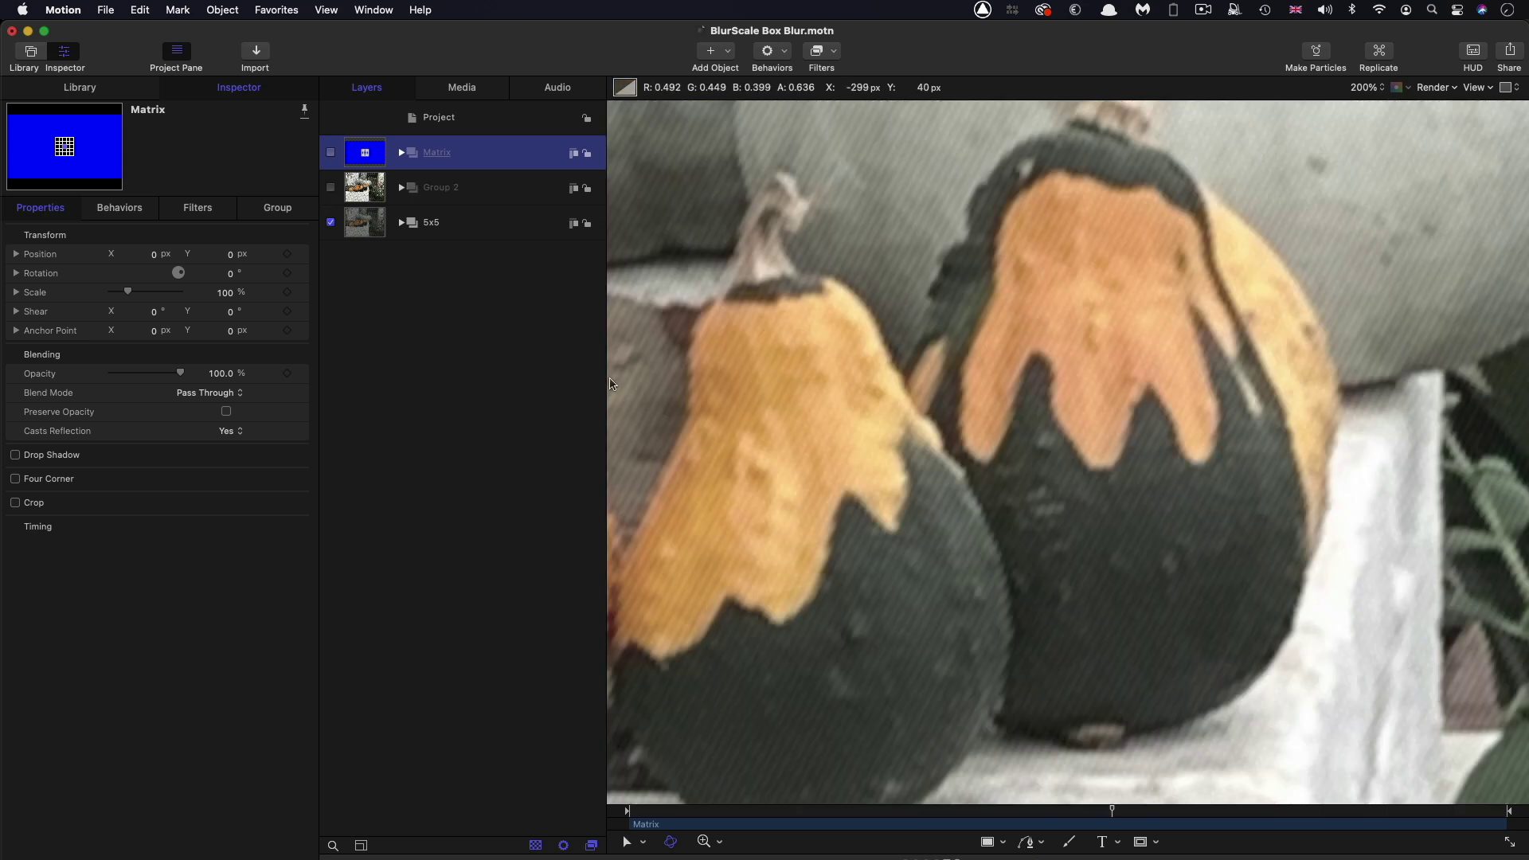
Step: Expand the 5x5 group and select the gourd image layer at the bottom of its stack
left_click(403, 223)
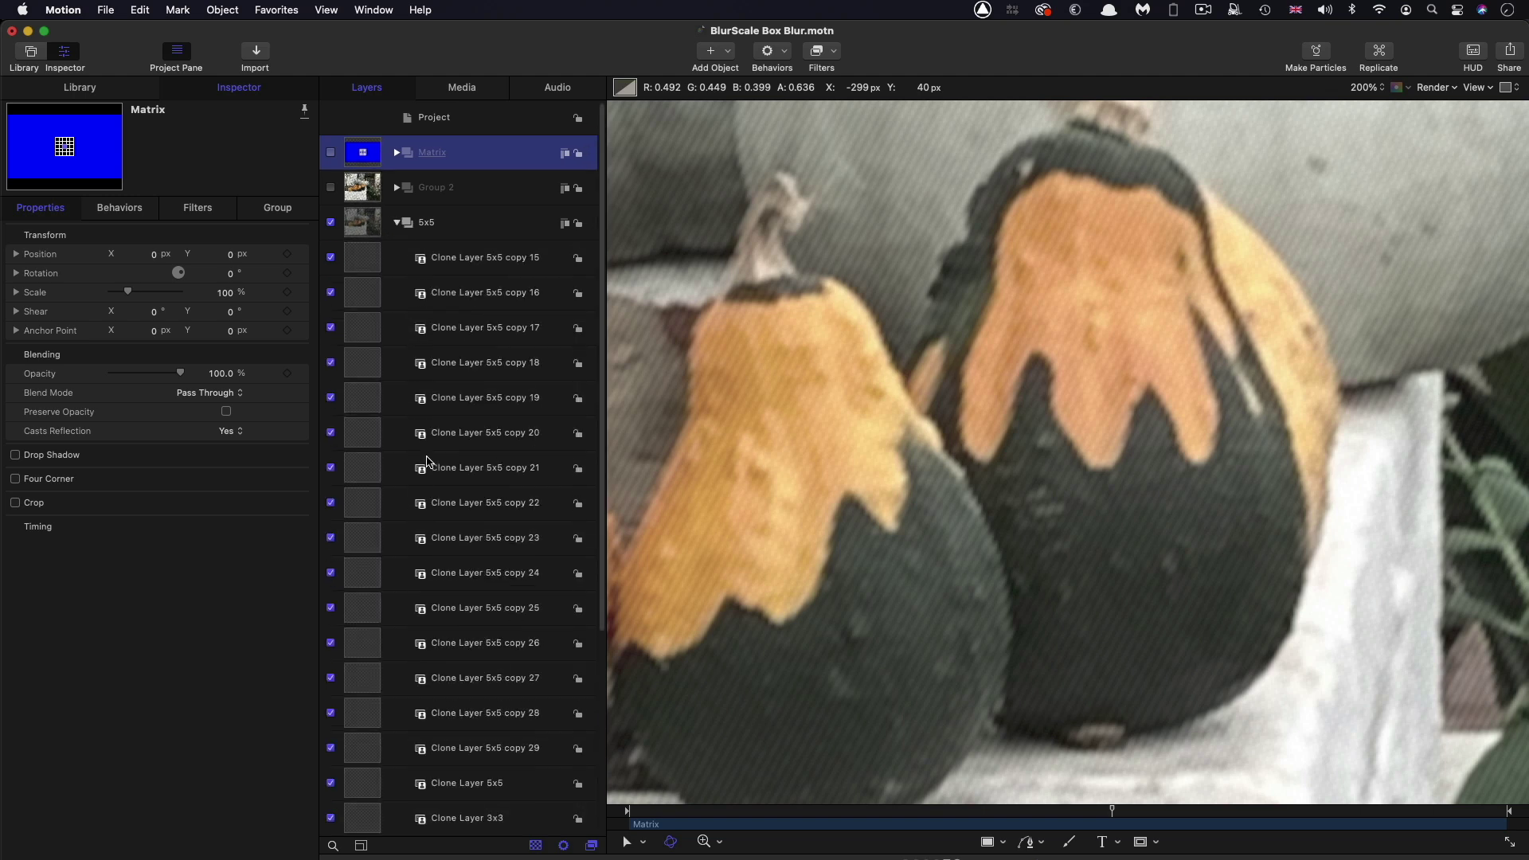
scroll(427, 460, "down", 10)
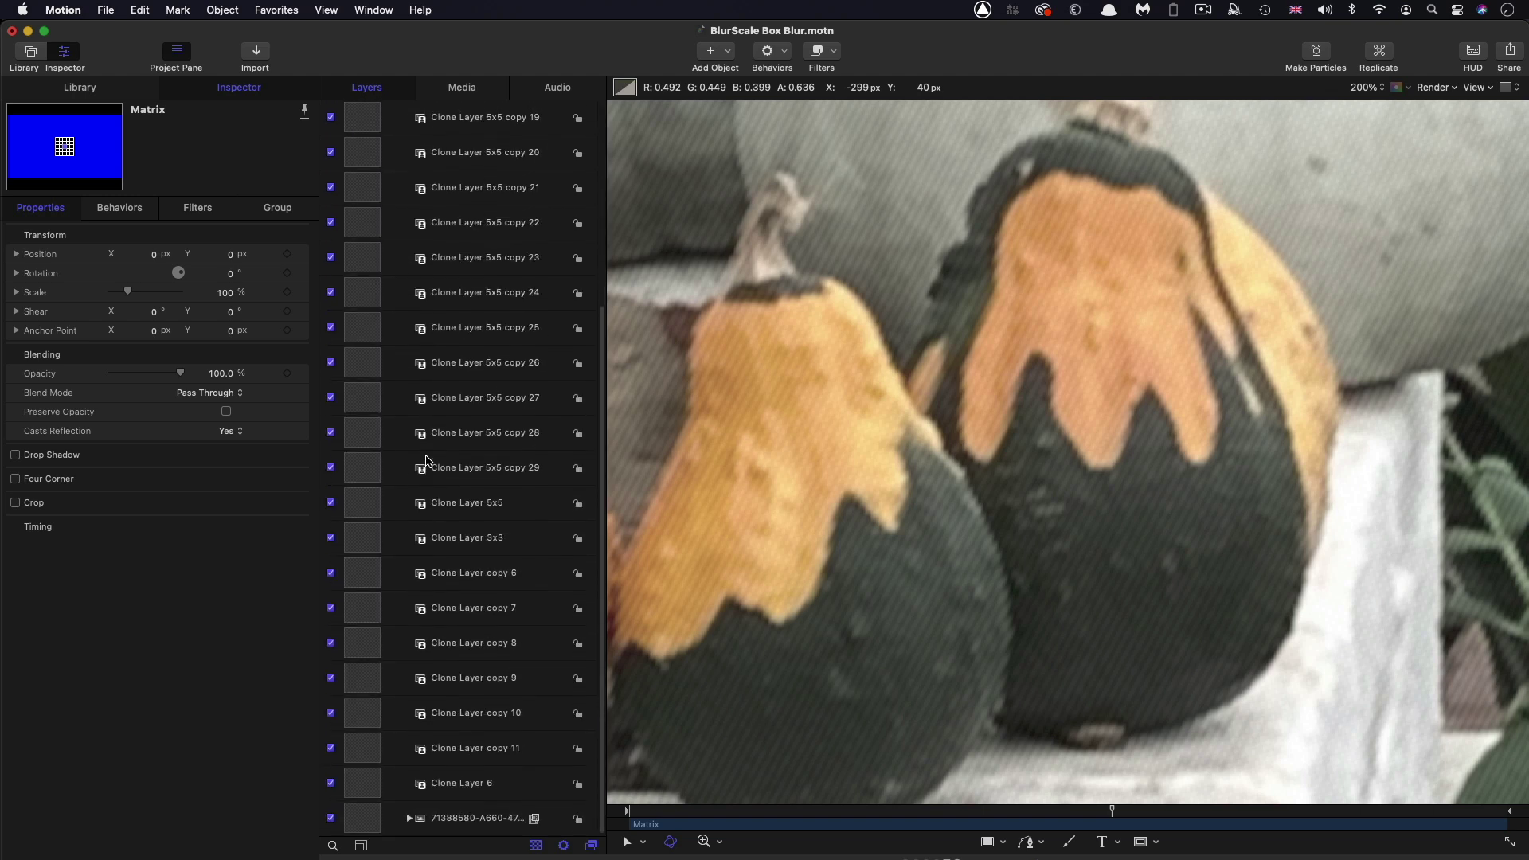
left_click(360, 830)
scroll(403, 634, "up", 8)
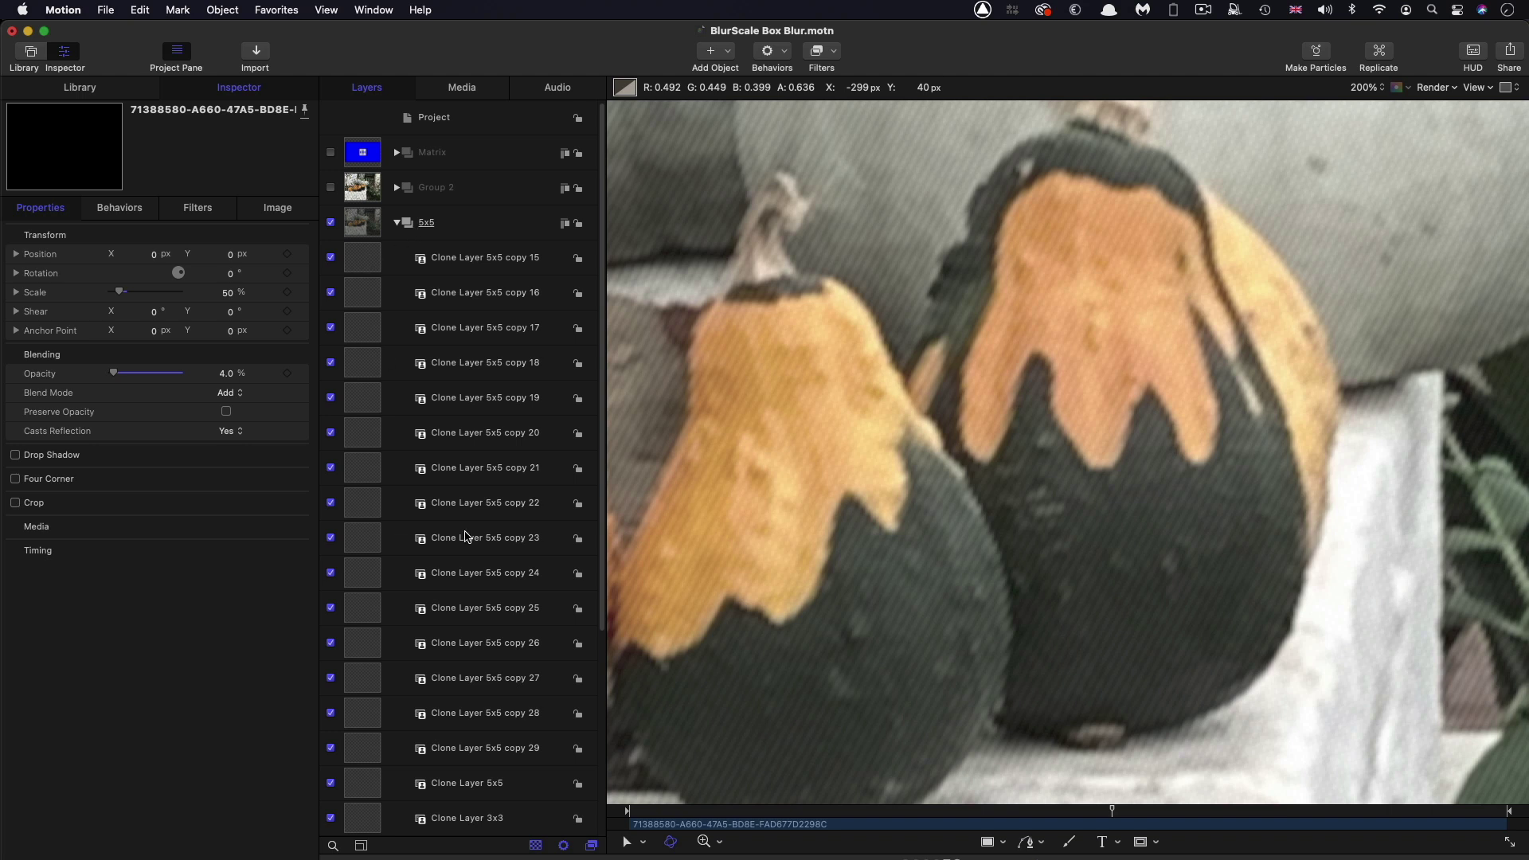
Step: Briefly show the Matrix grid again, then hide it
scroll(467, 536, "down", 8)
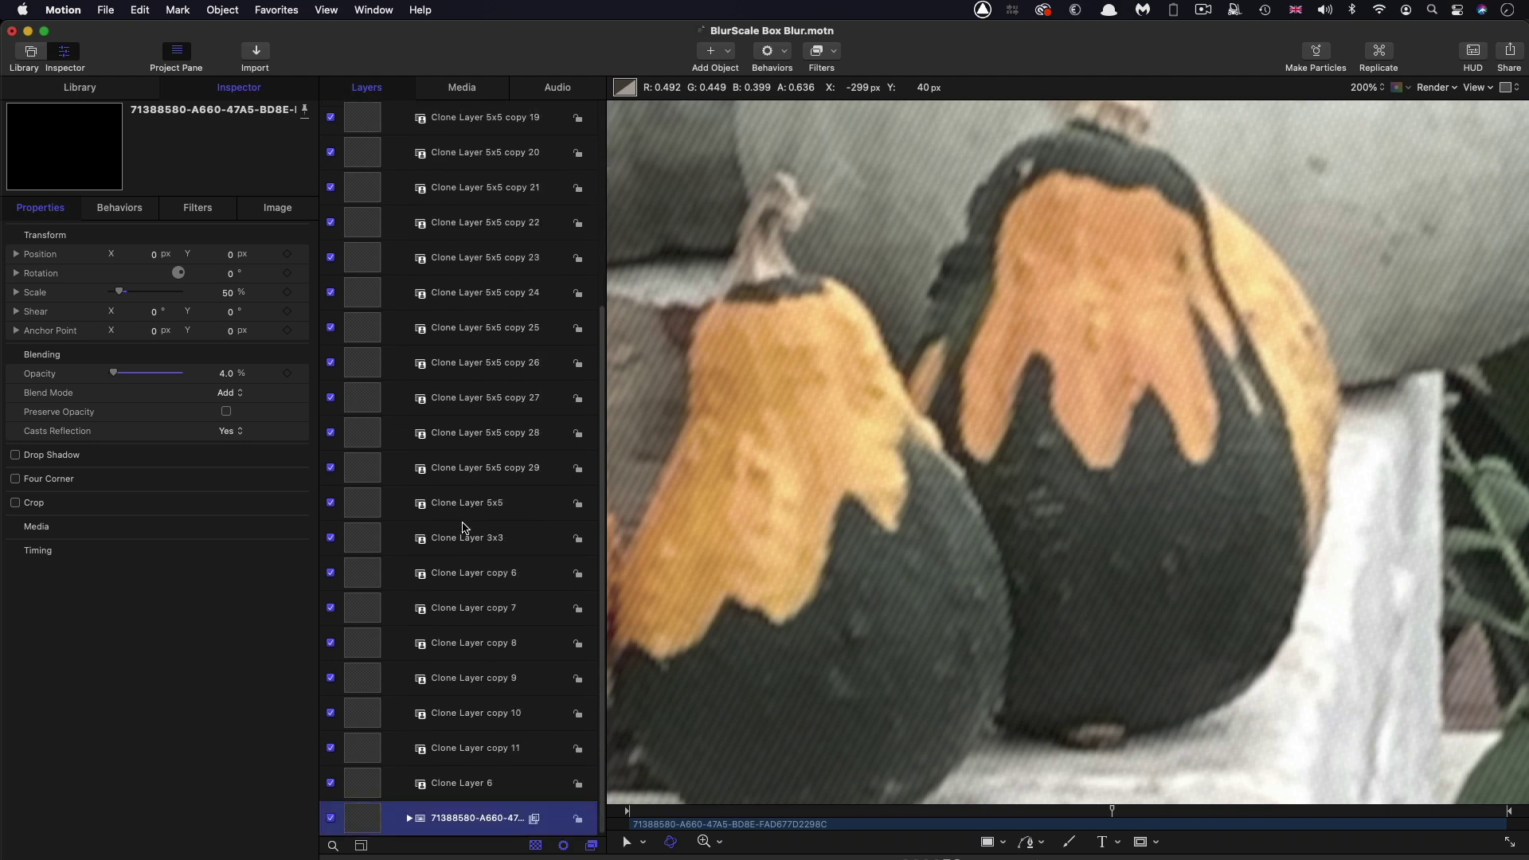
scroll(509, 223, "up", 8)
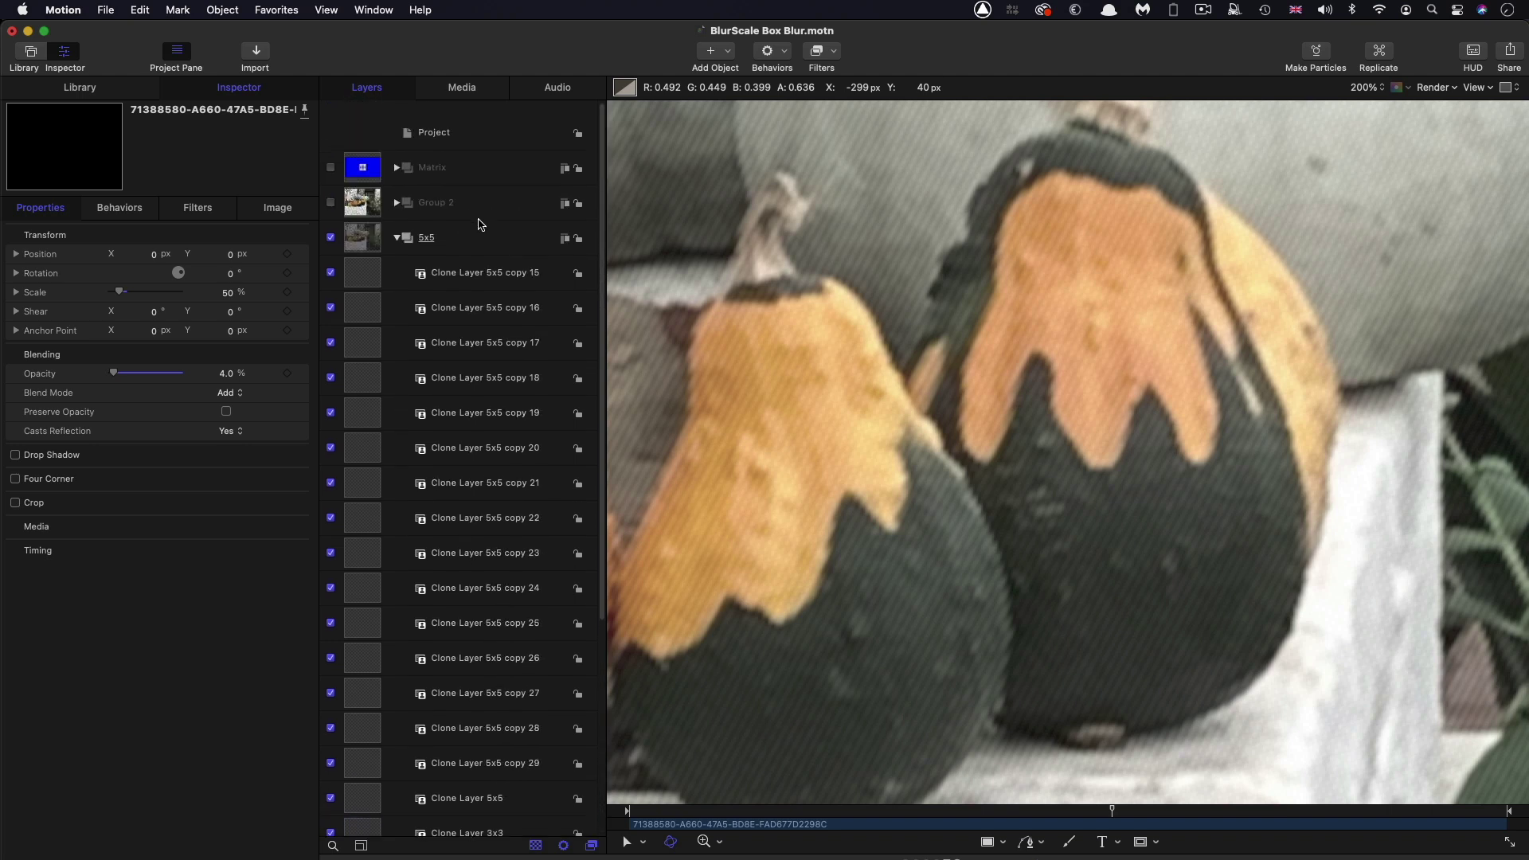
left_click(331, 154)
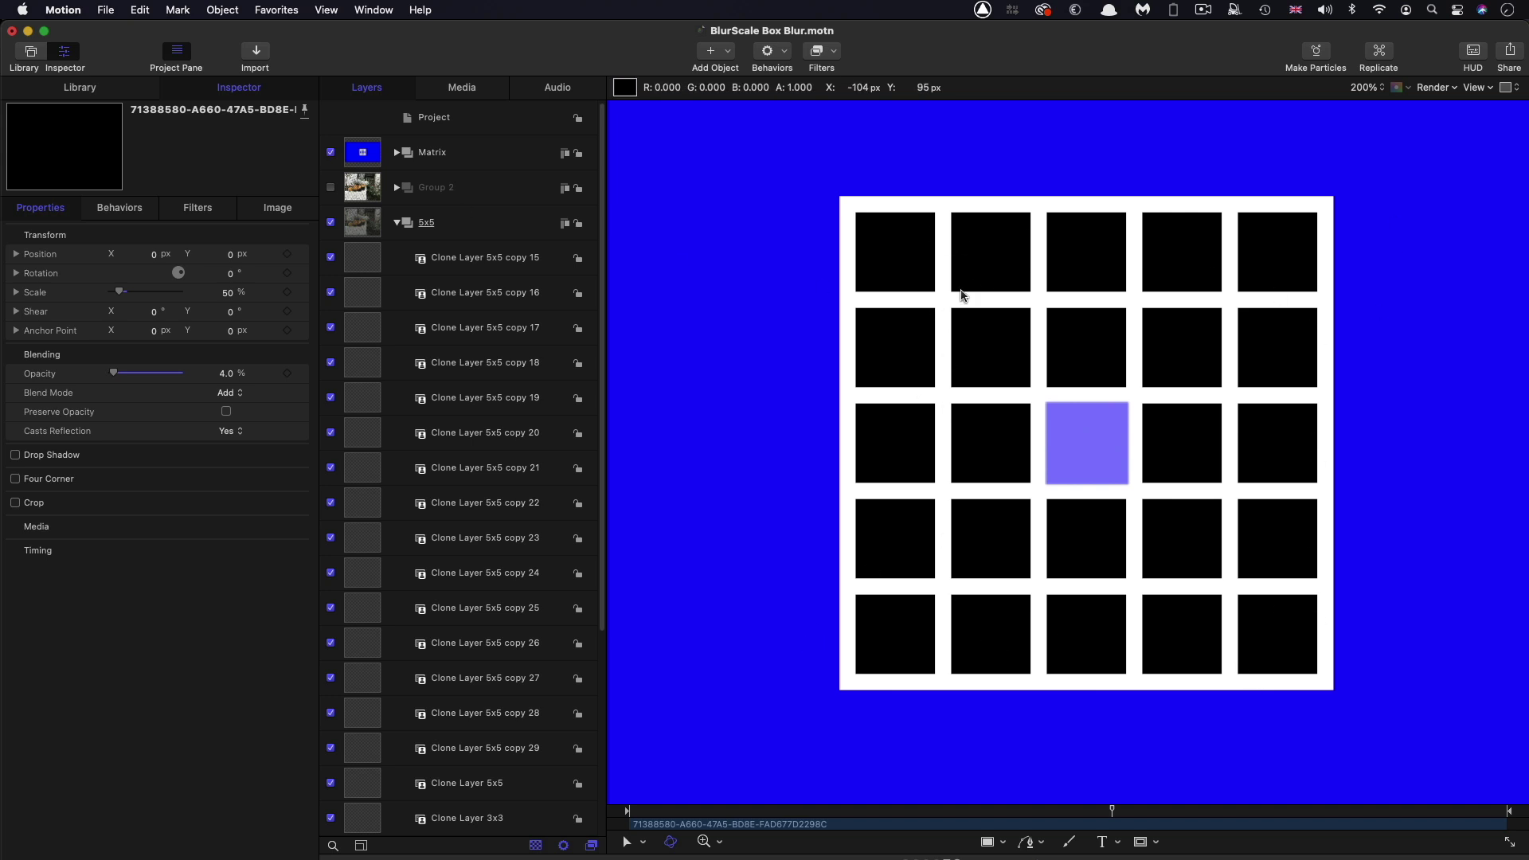
left_click(331, 153)
scroll(430, 351, "down", 8)
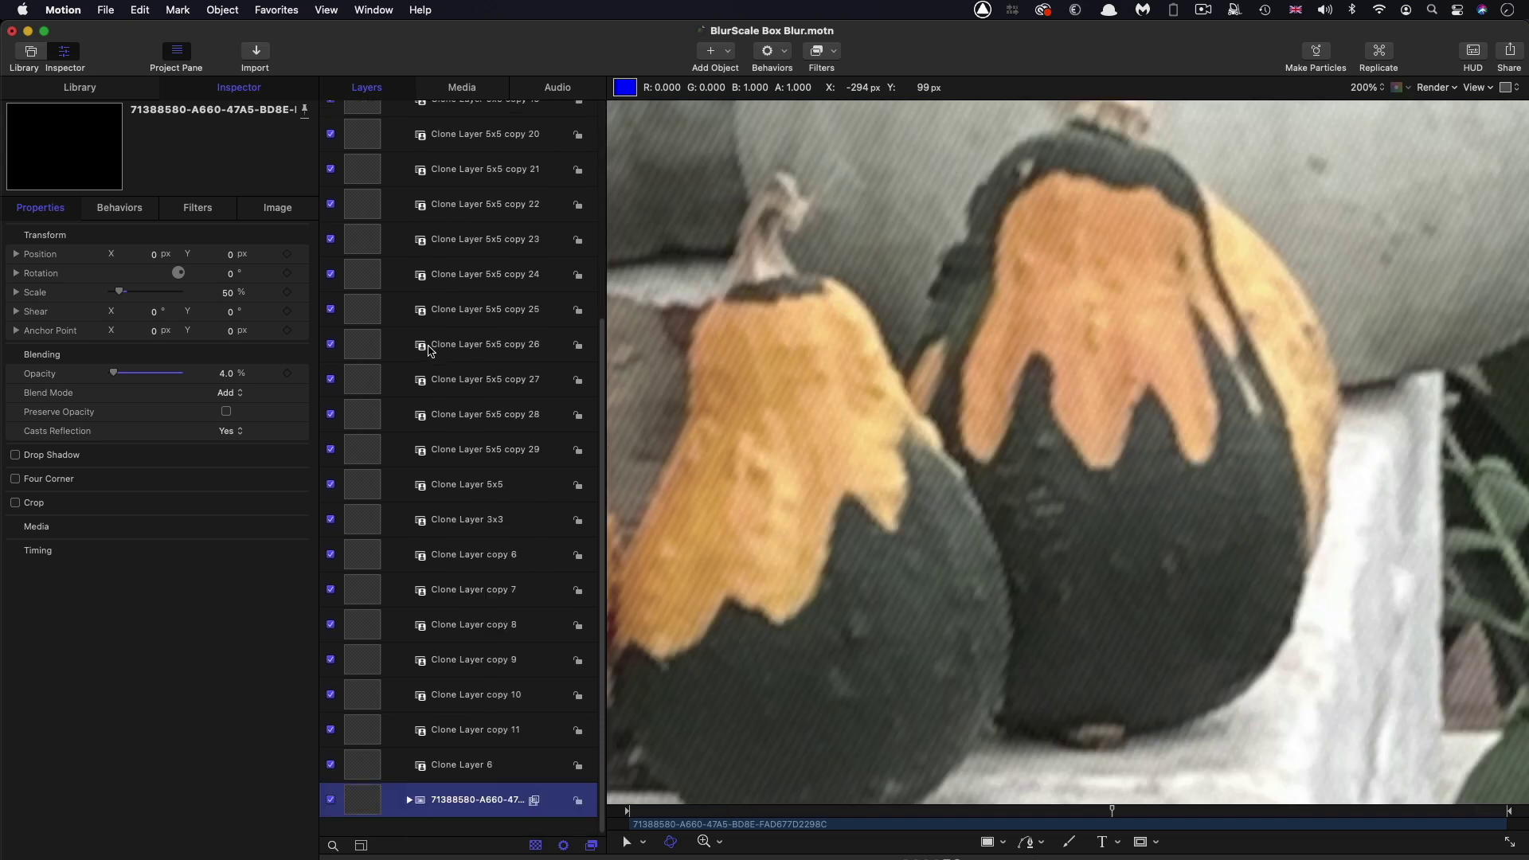
Step: Check the Position offsets of Clone Layer copy 11 and Clone Layer copy 10
right_click(367, 764)
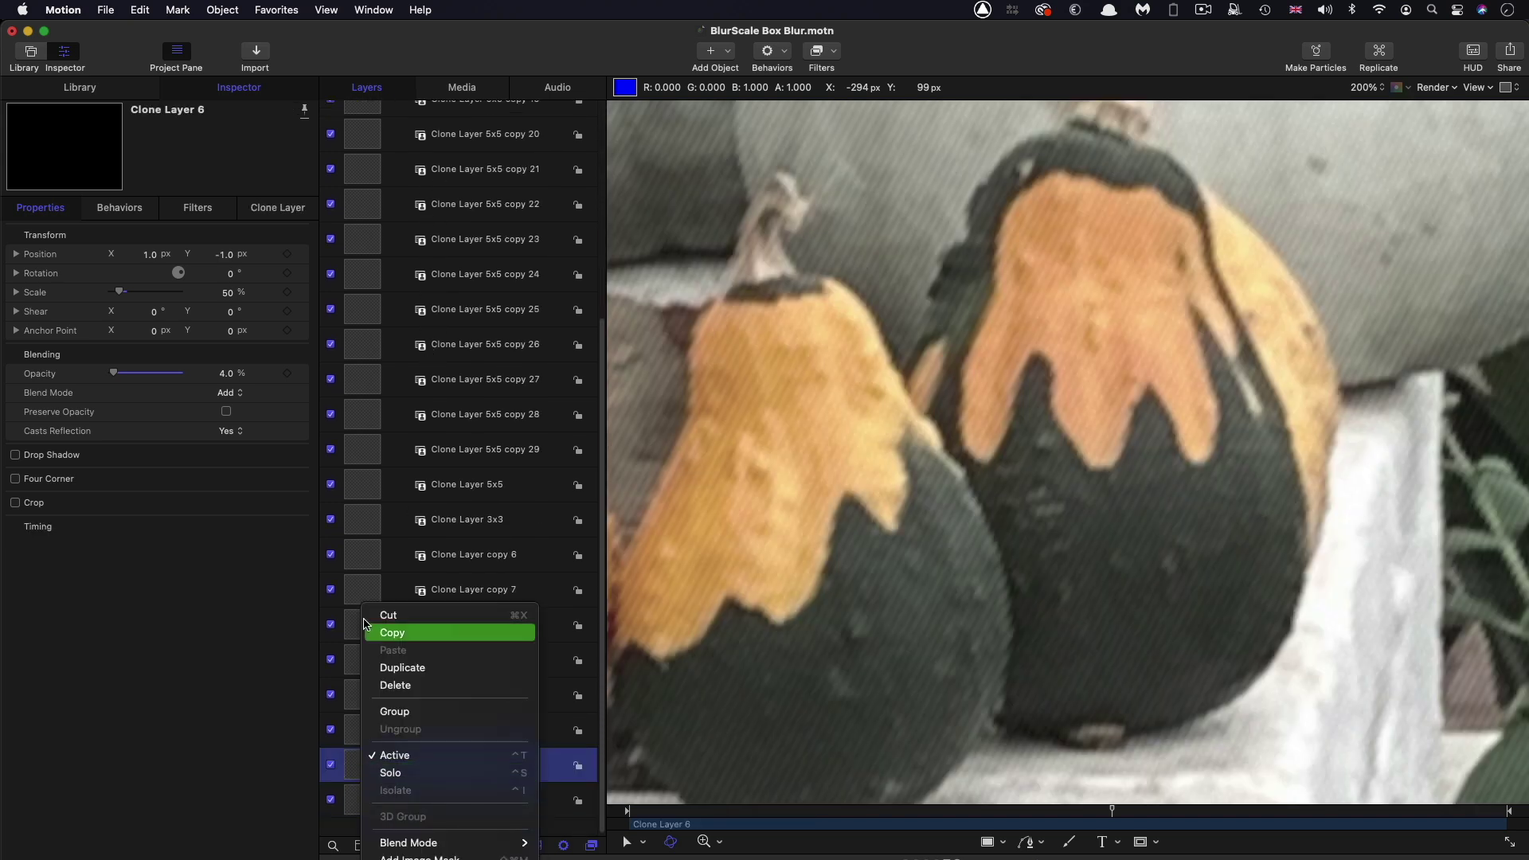
left_click(348, 785)
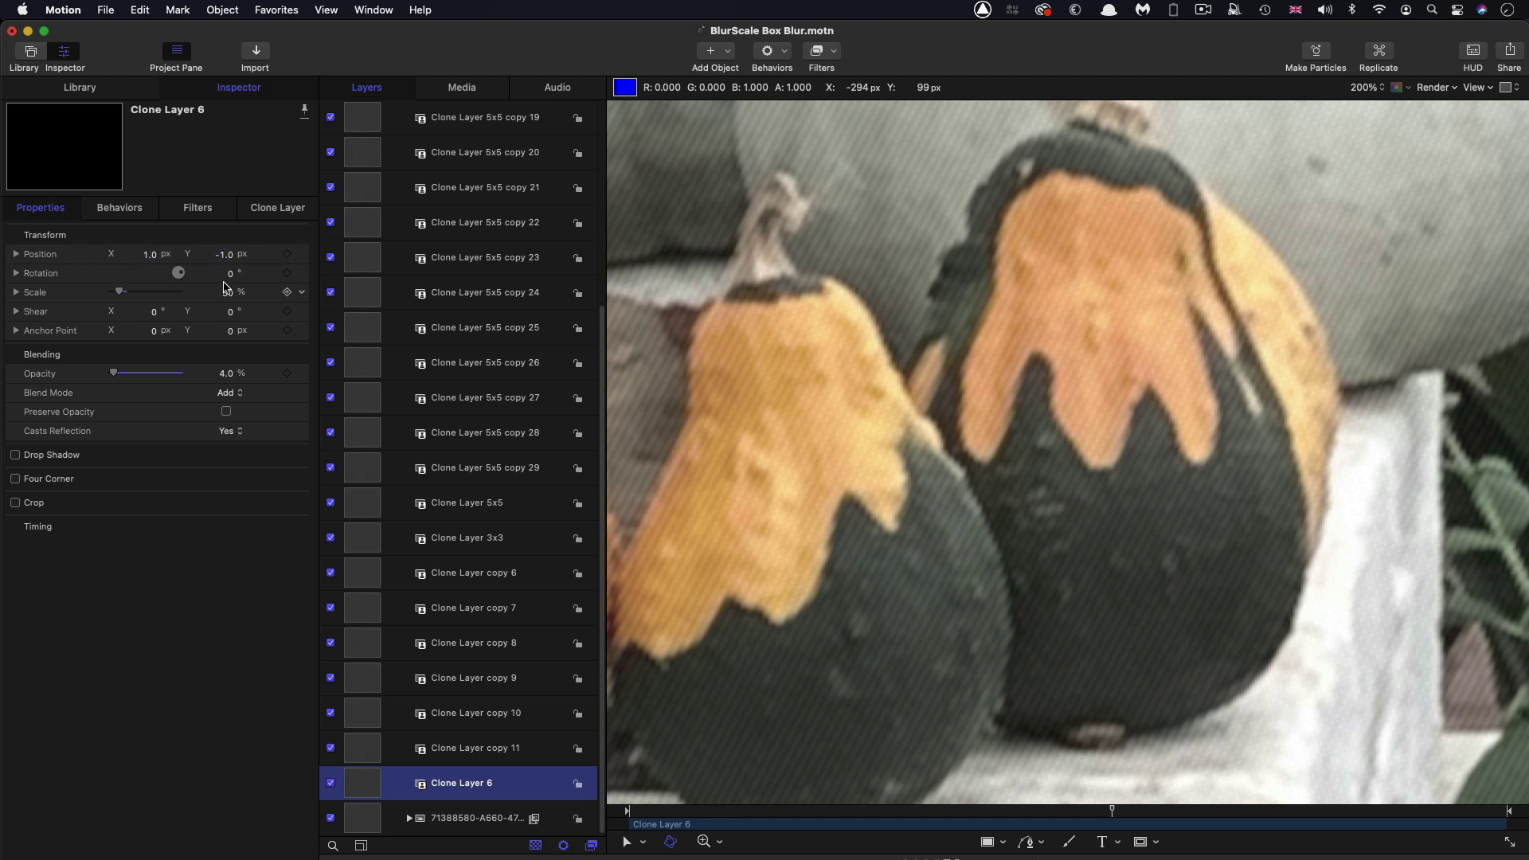
key("Up")
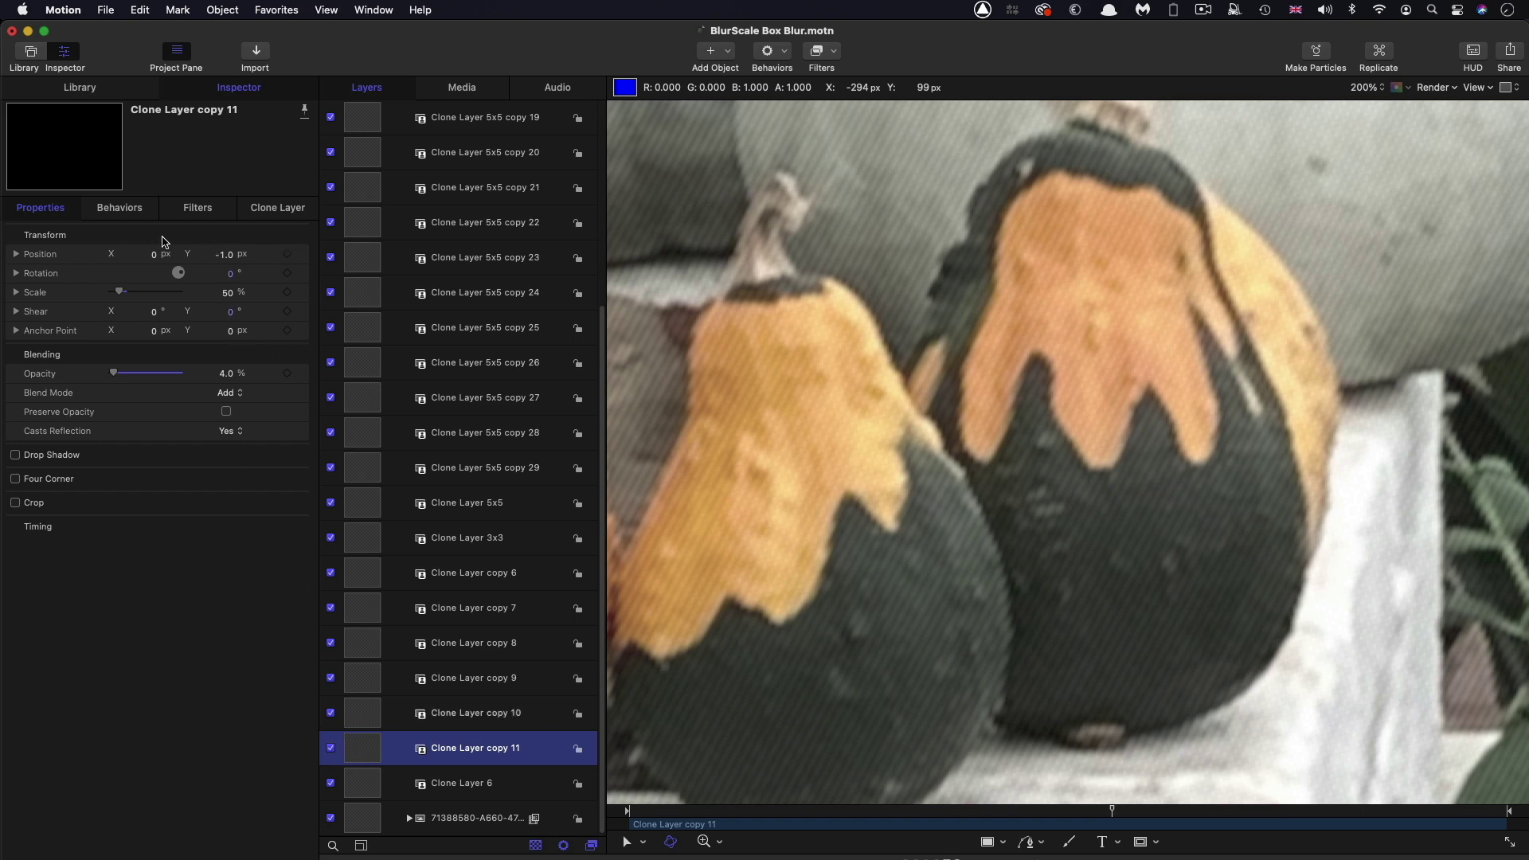
left_click(363, 725)
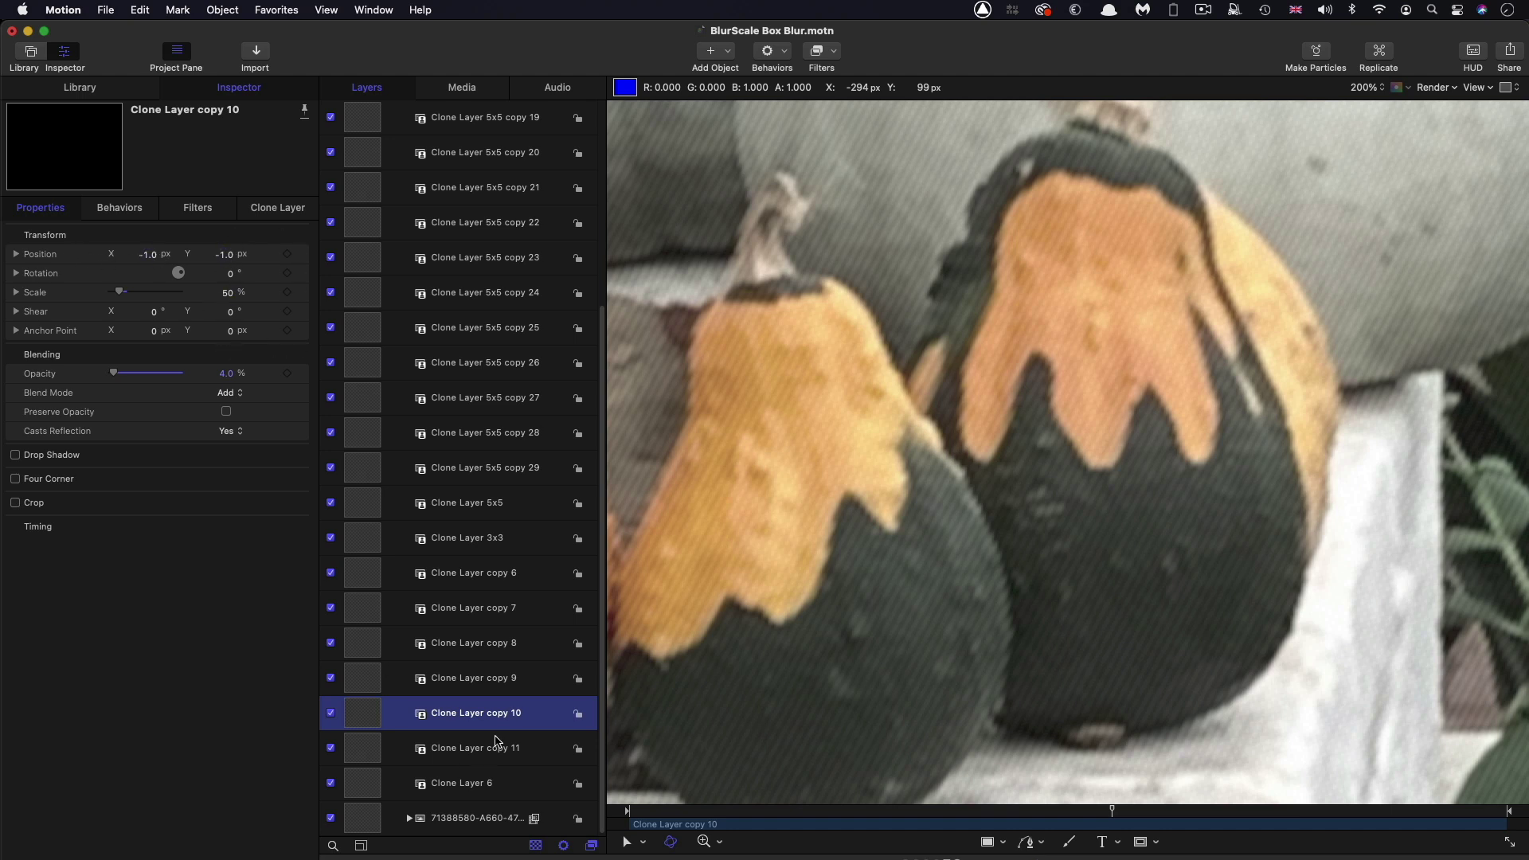
Step: Check Clone Layer 5x5 copy 15's Position, then turn the Matrix grid back on
scroll(446, 526, "up", 5)
left_click(368, 269)
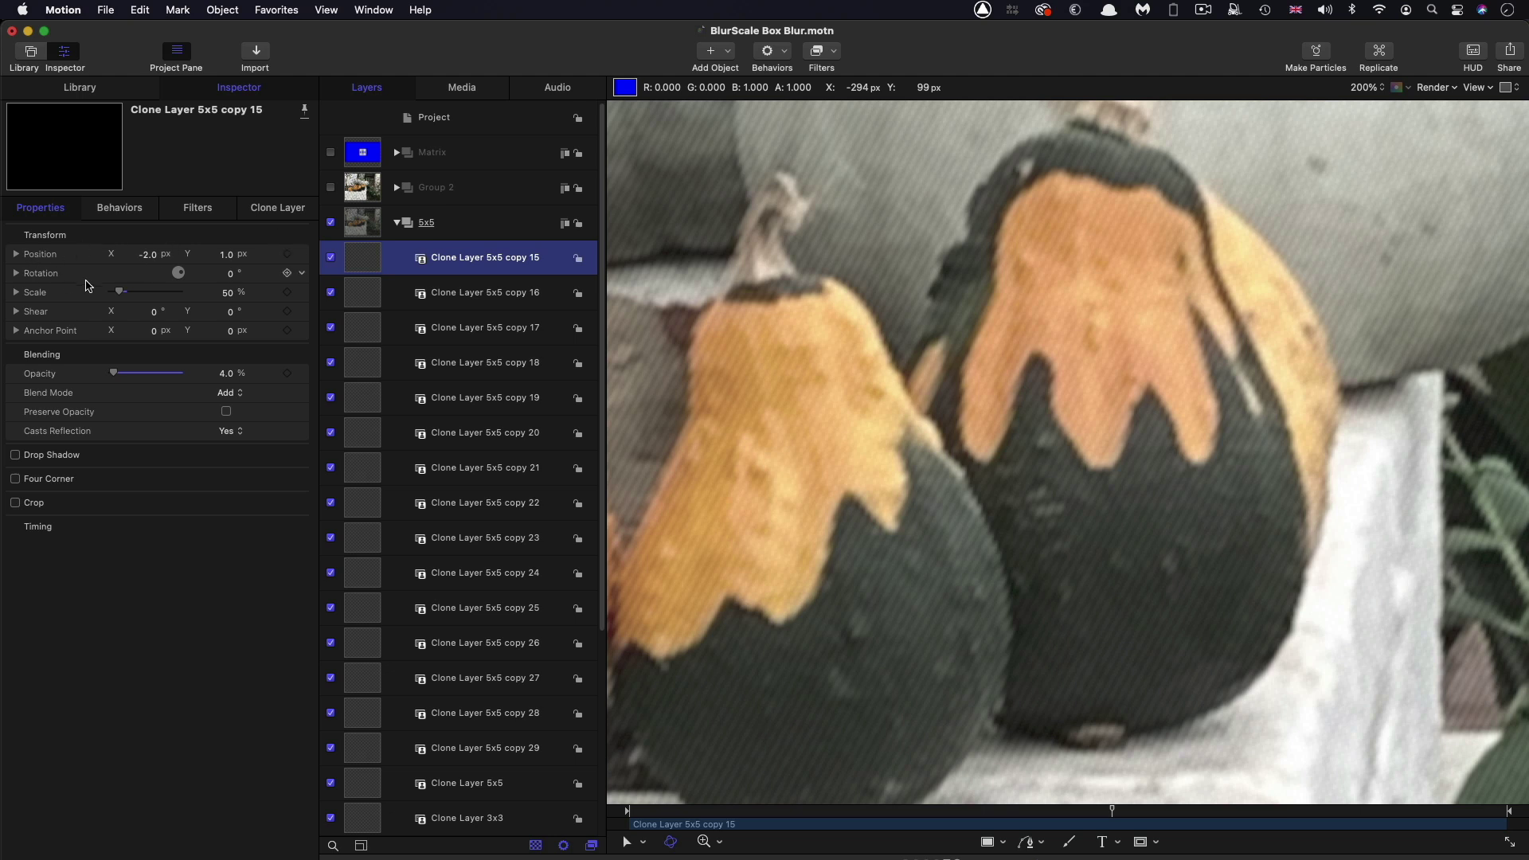
left_click(330, 154)
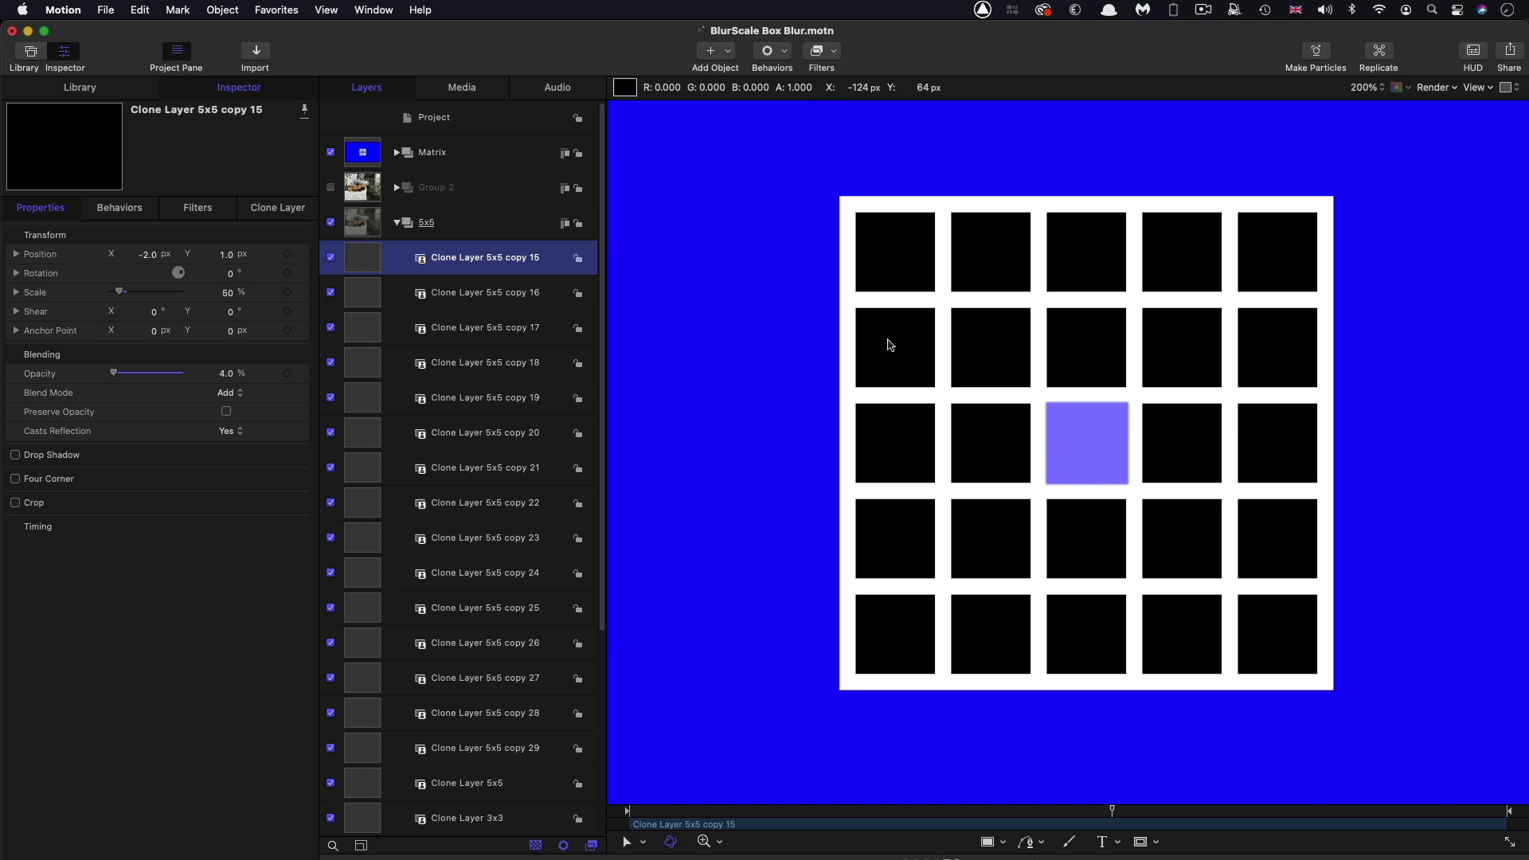
scroll(901, 340, "right", 1)
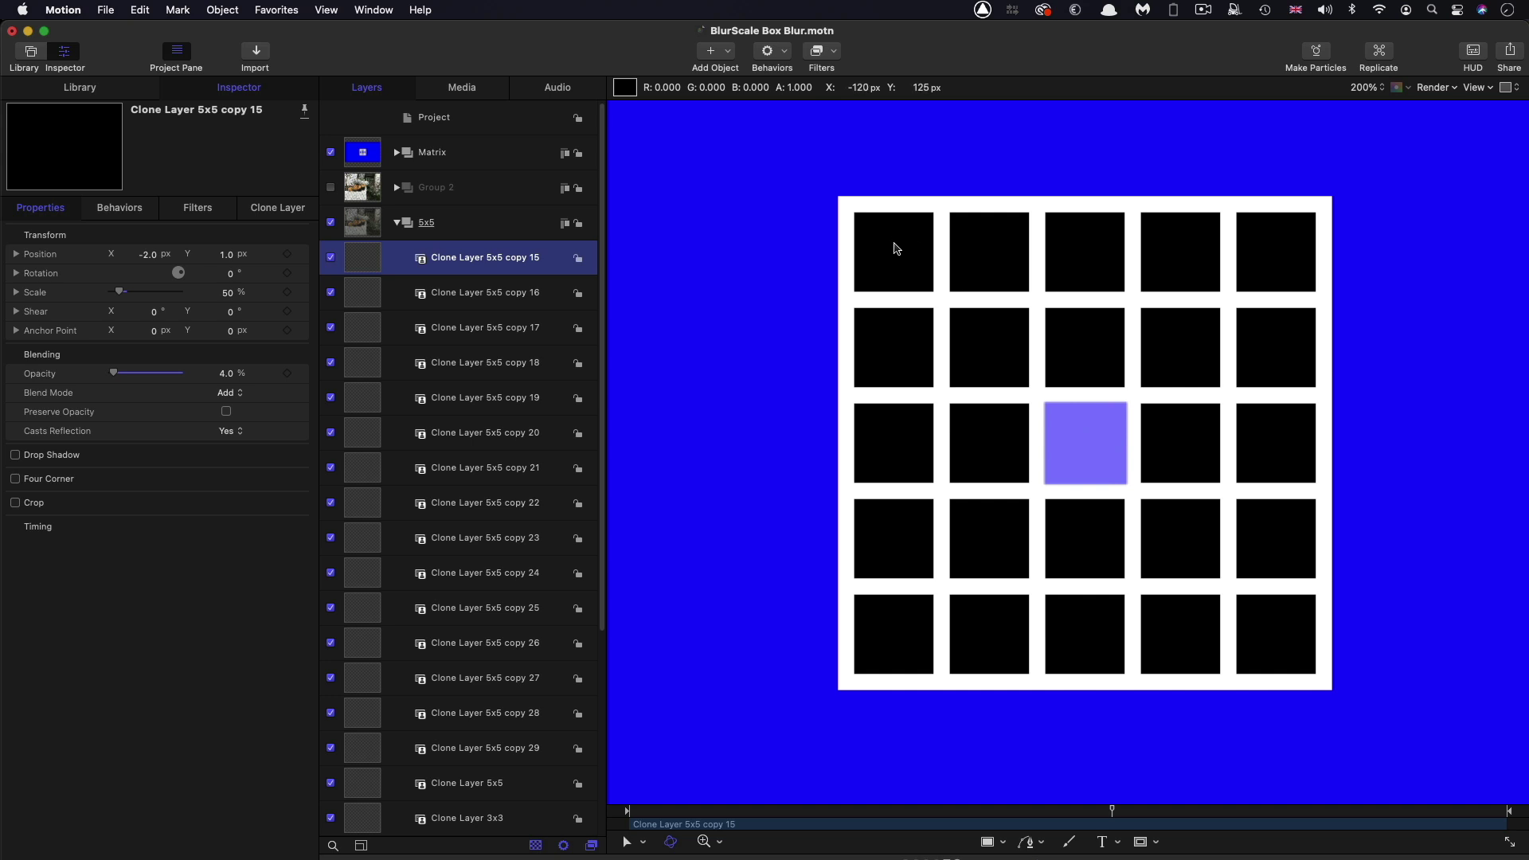
Step: Confirm the clone layer's blend mode stays set to Add
scroll(476, 304, "down", 5)
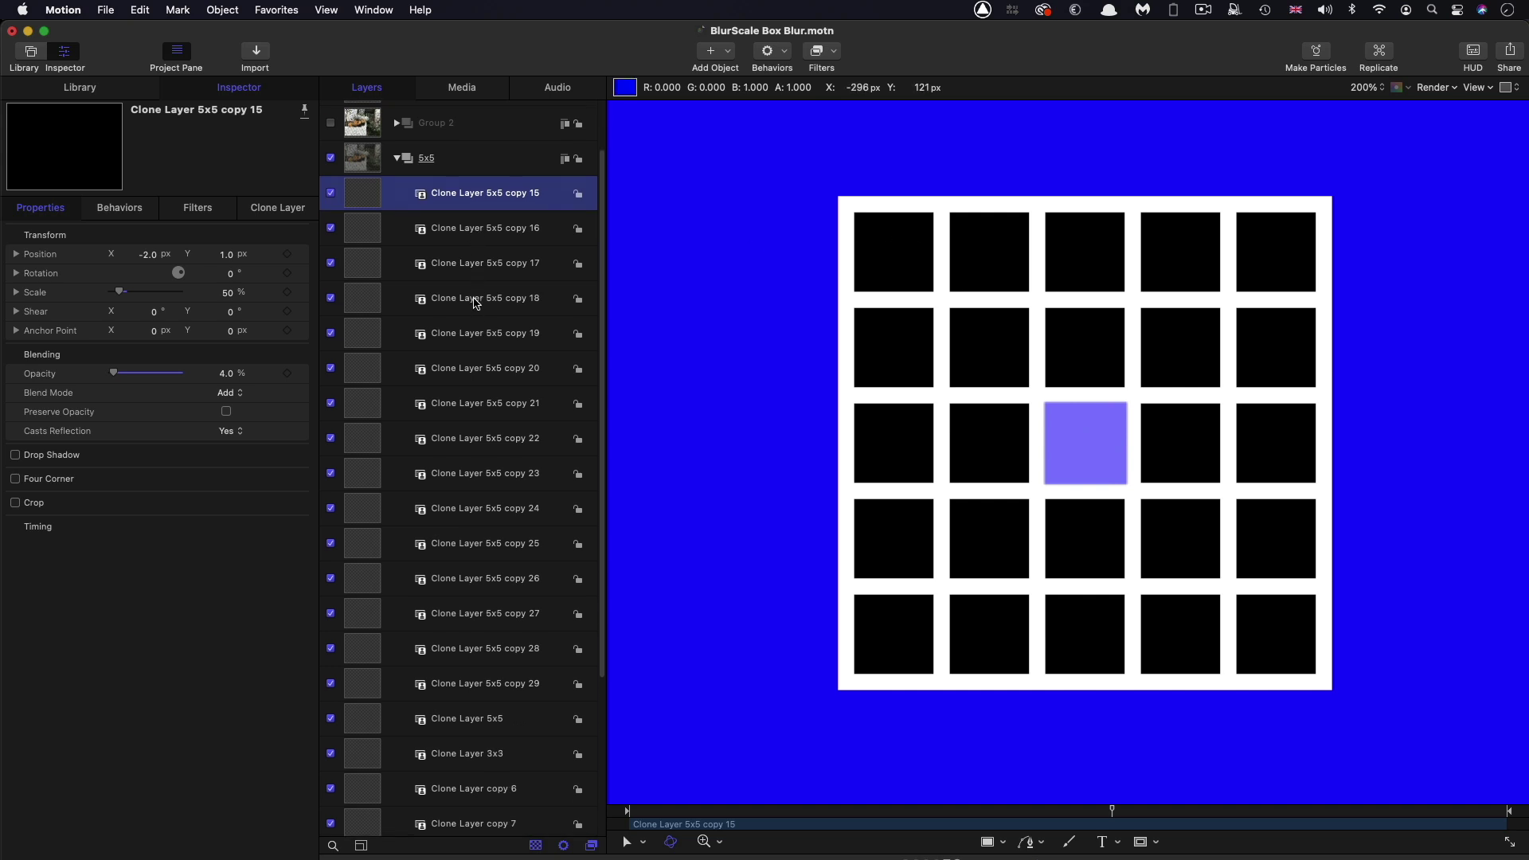
scroll(476, 303, "down", 4)
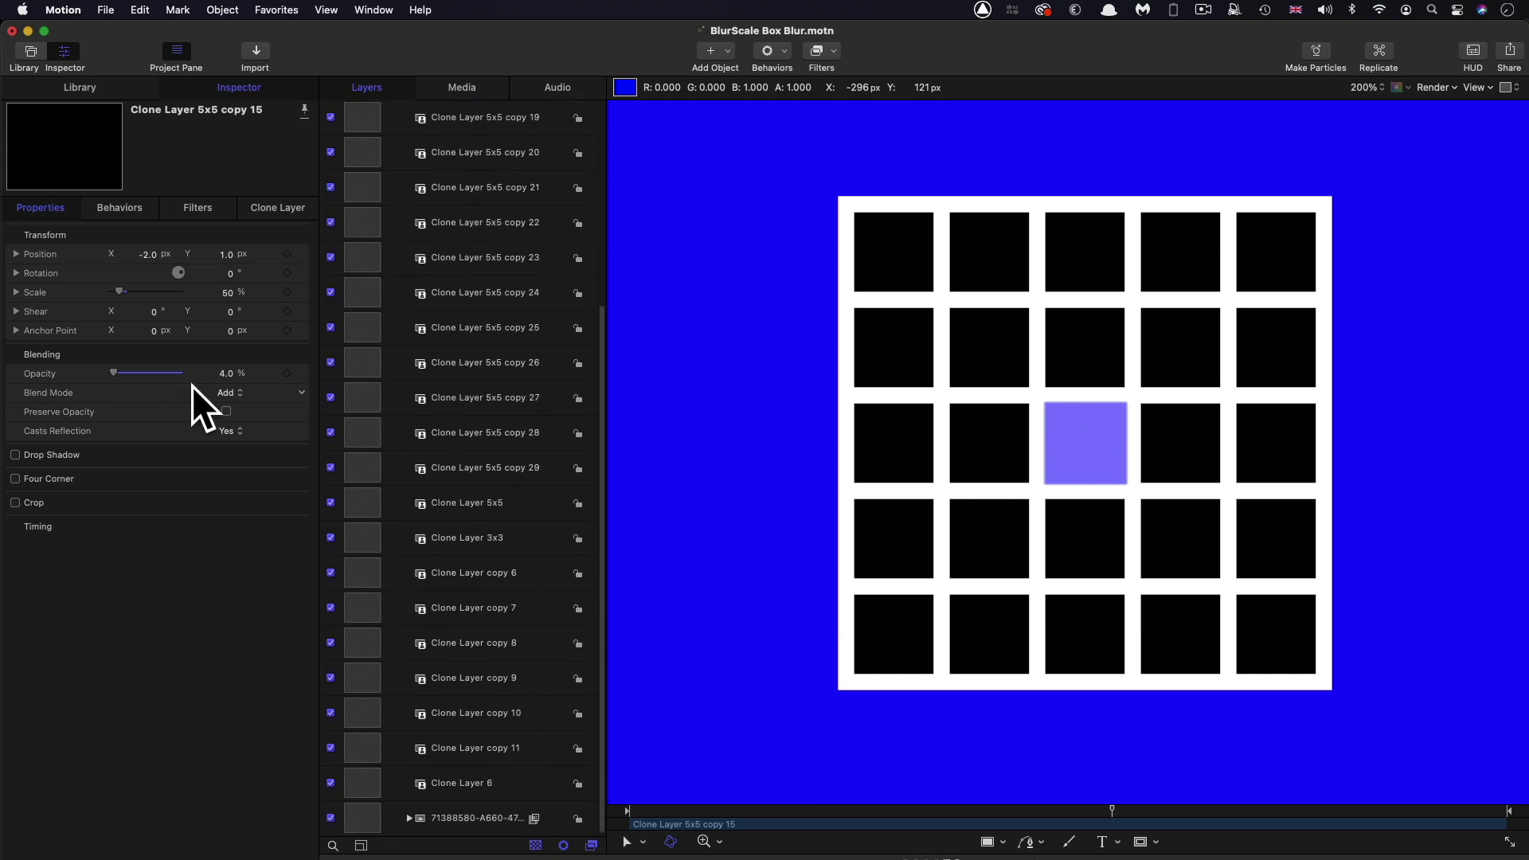
left_click(239, 394)
left_click(242, 396)
Step: Preview and re-hide Group 2's diagonal overlay, then confirm the new project's group name 'Group'
scroll(437, 251, "up", 5)
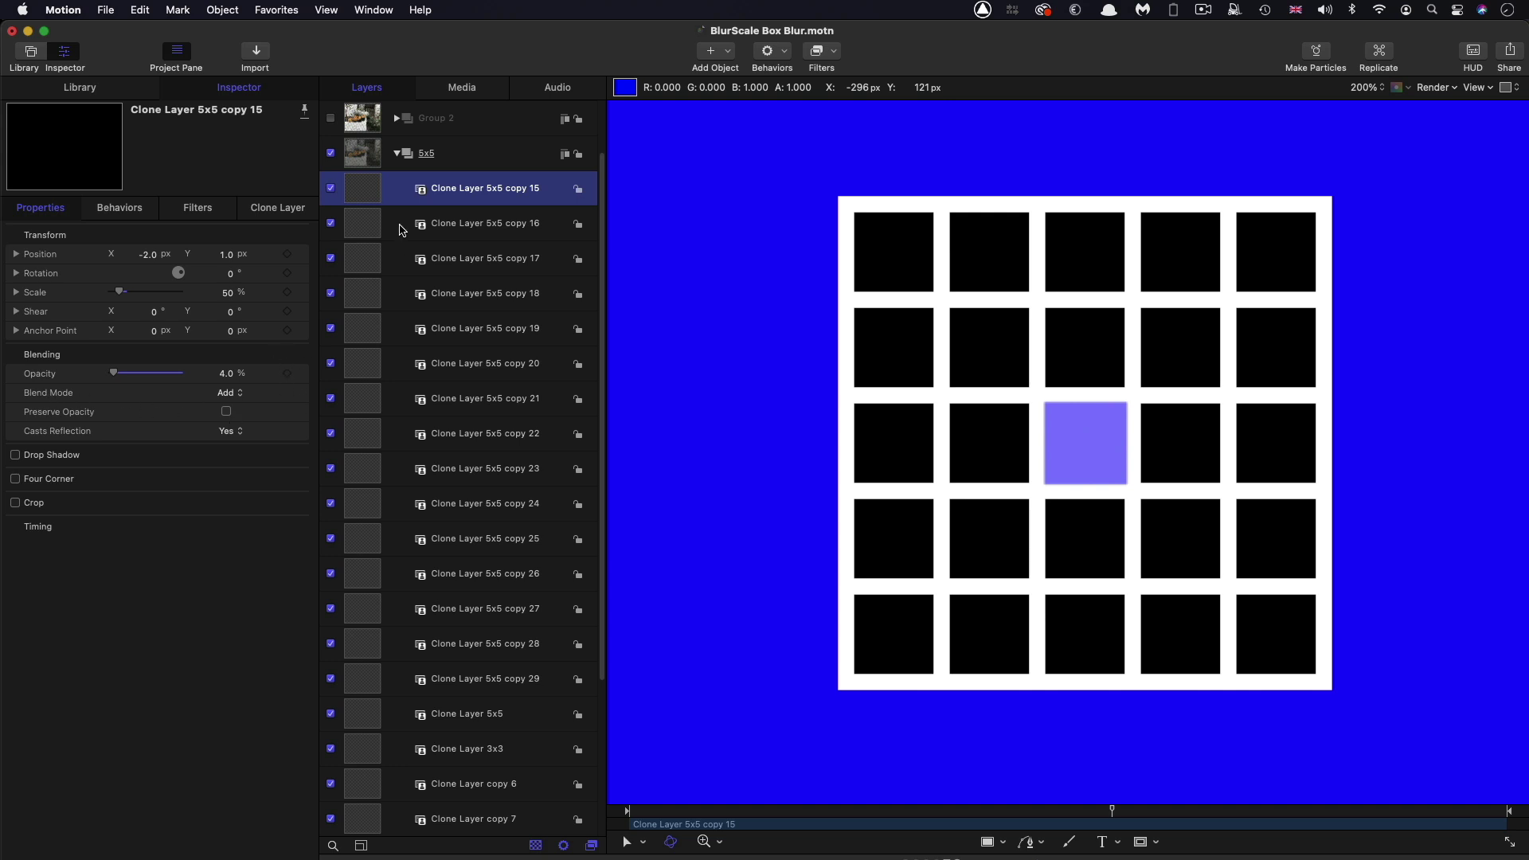
scroll(484, 317, "down", 3)
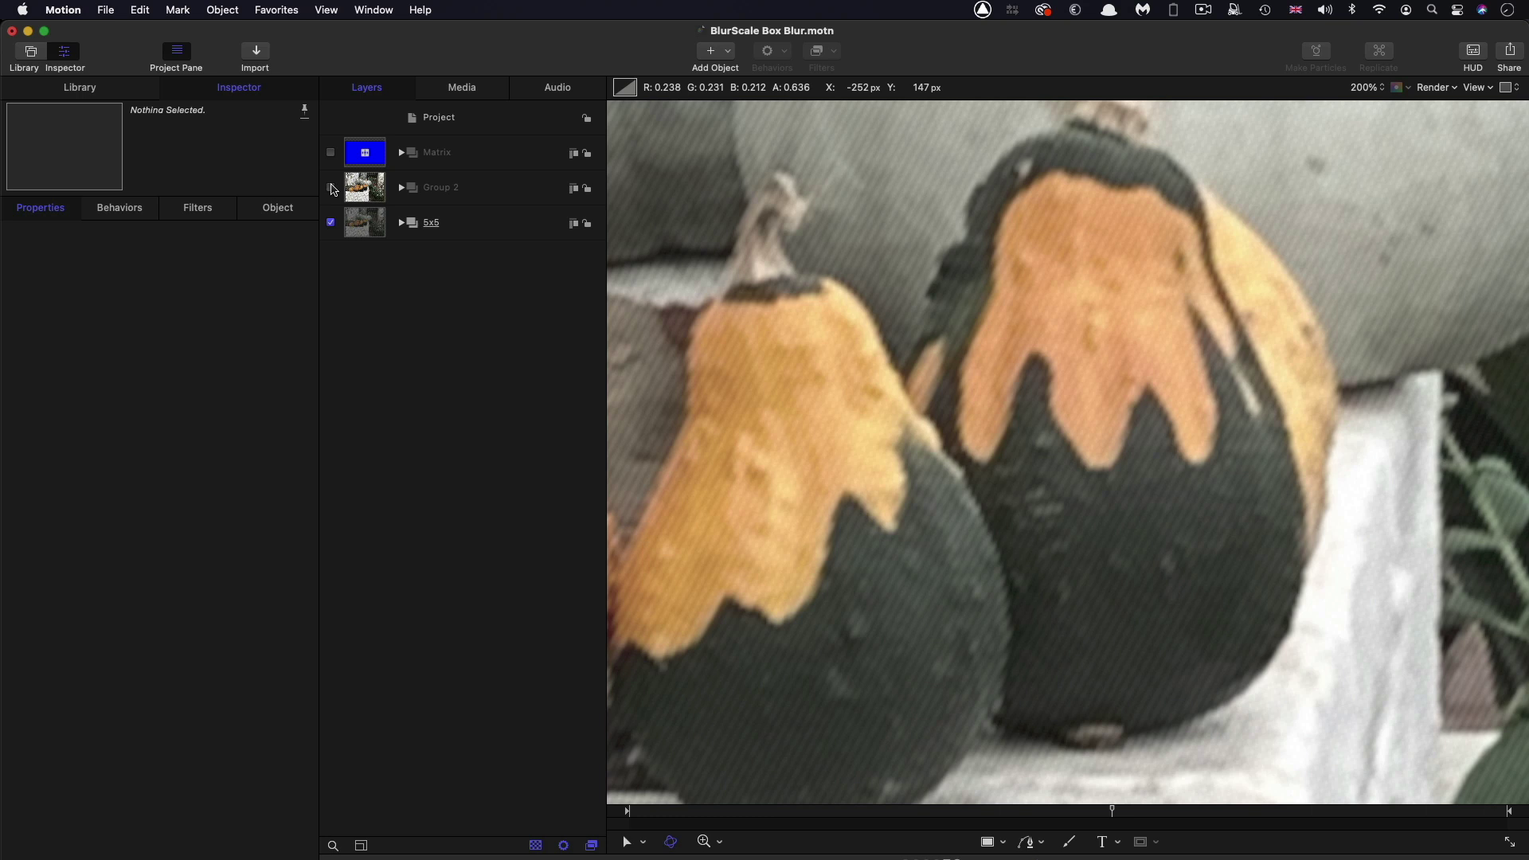
left_click(331, 189)
left_click(331, 189)
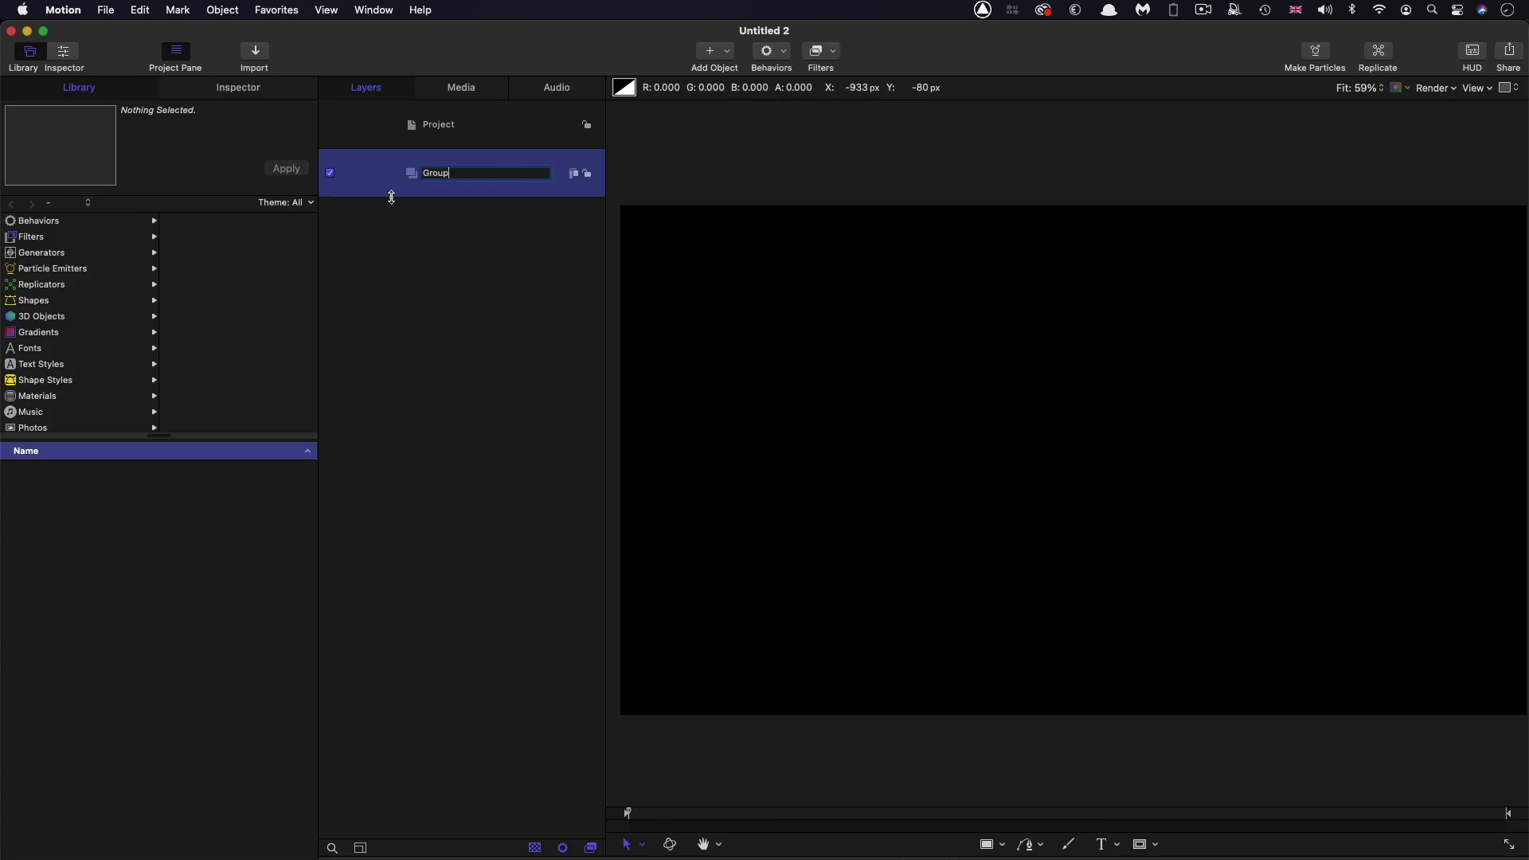
key("Return")
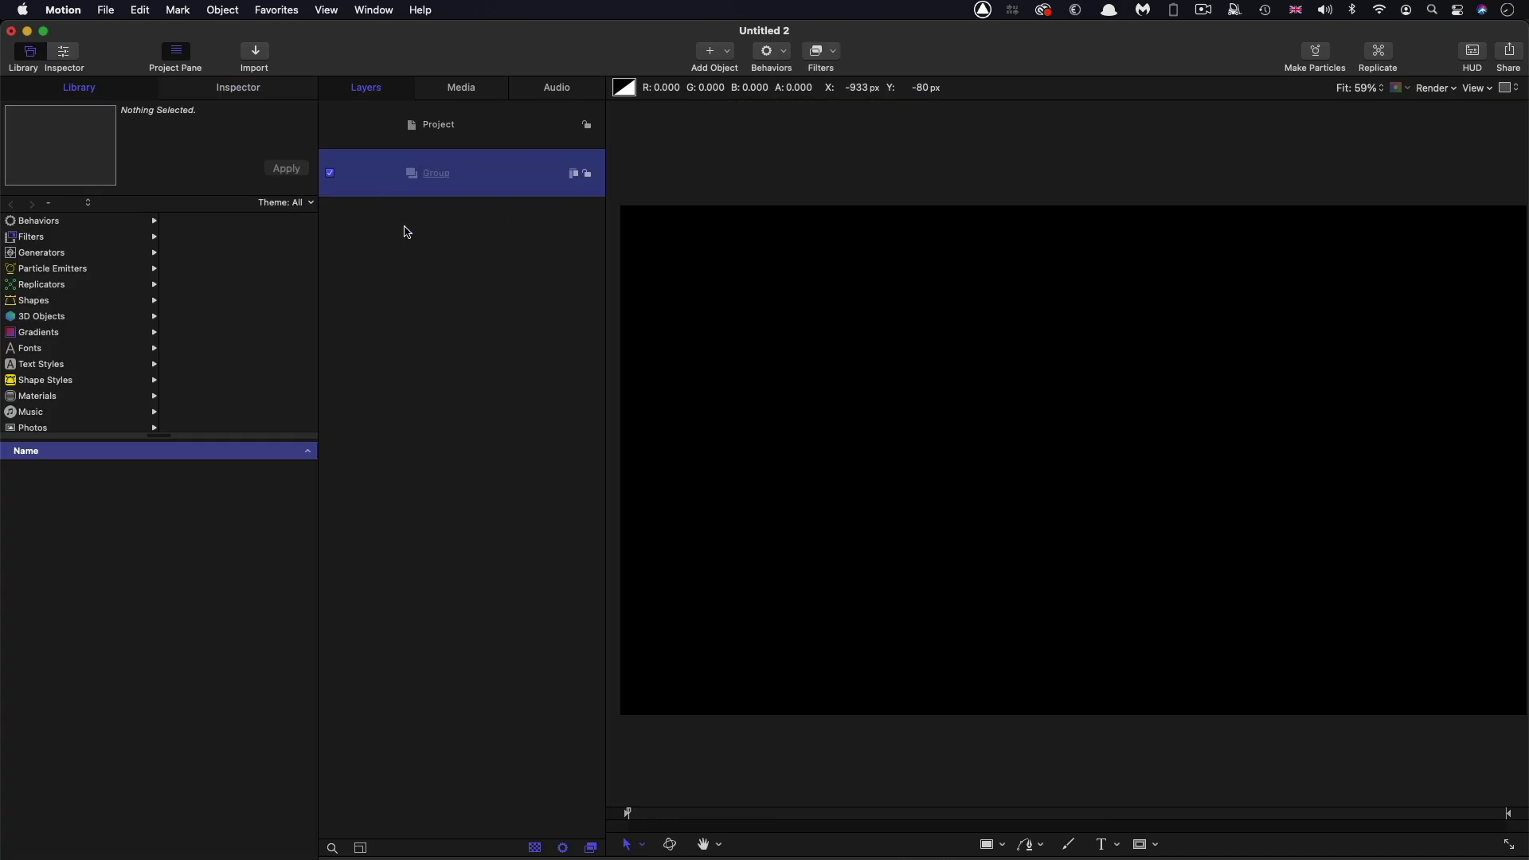
Step: Add a black Color Solid generator layer to the group
left_click(32, 253)
left_click_drag(9, 558, 446, 223)
left_click(243, 89)
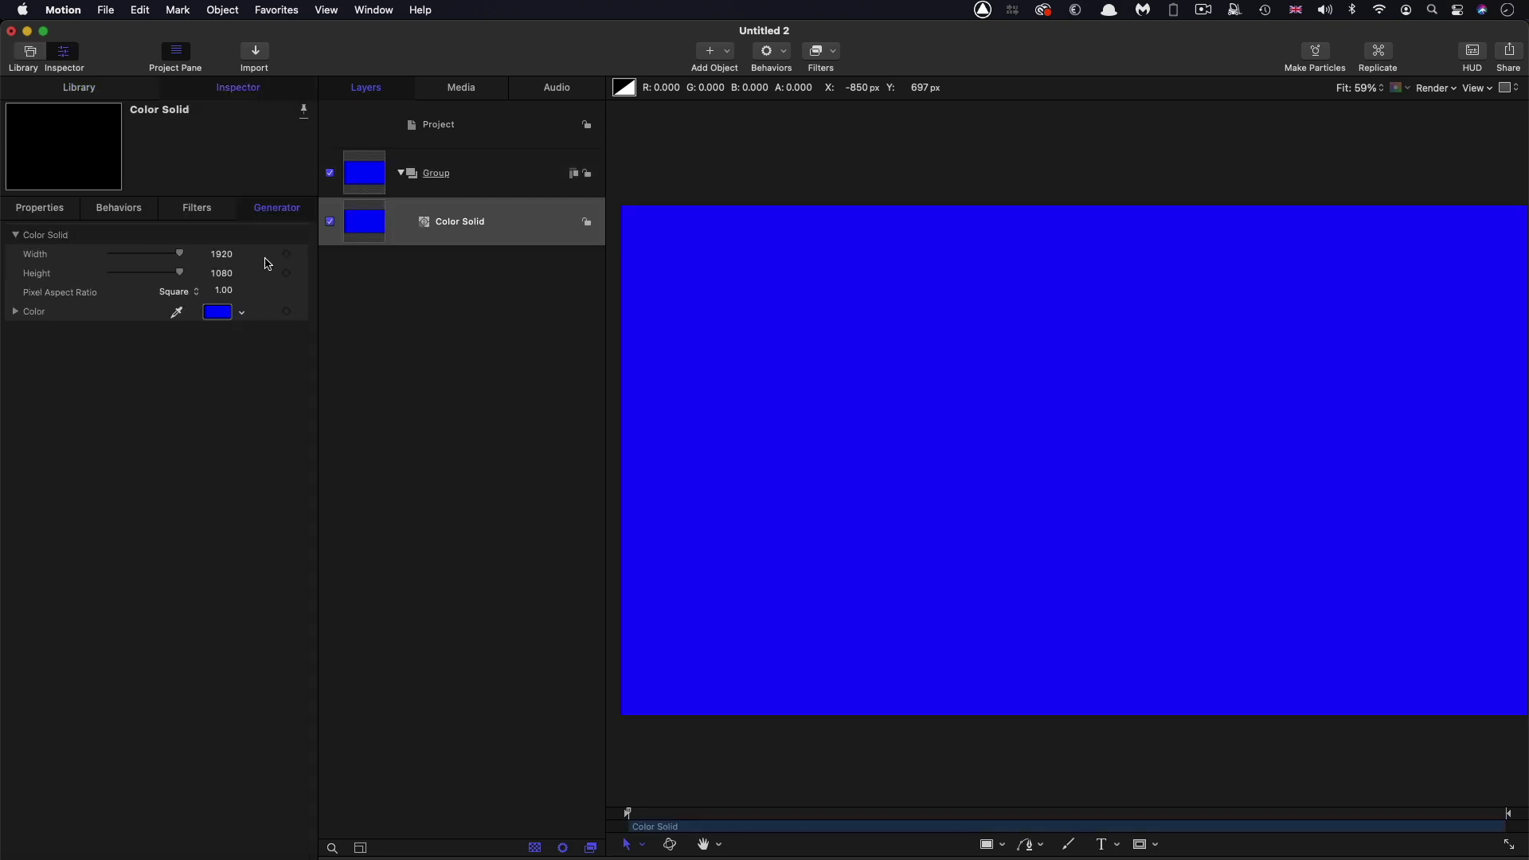
left_click(217, 312)
left_click(222, 385)
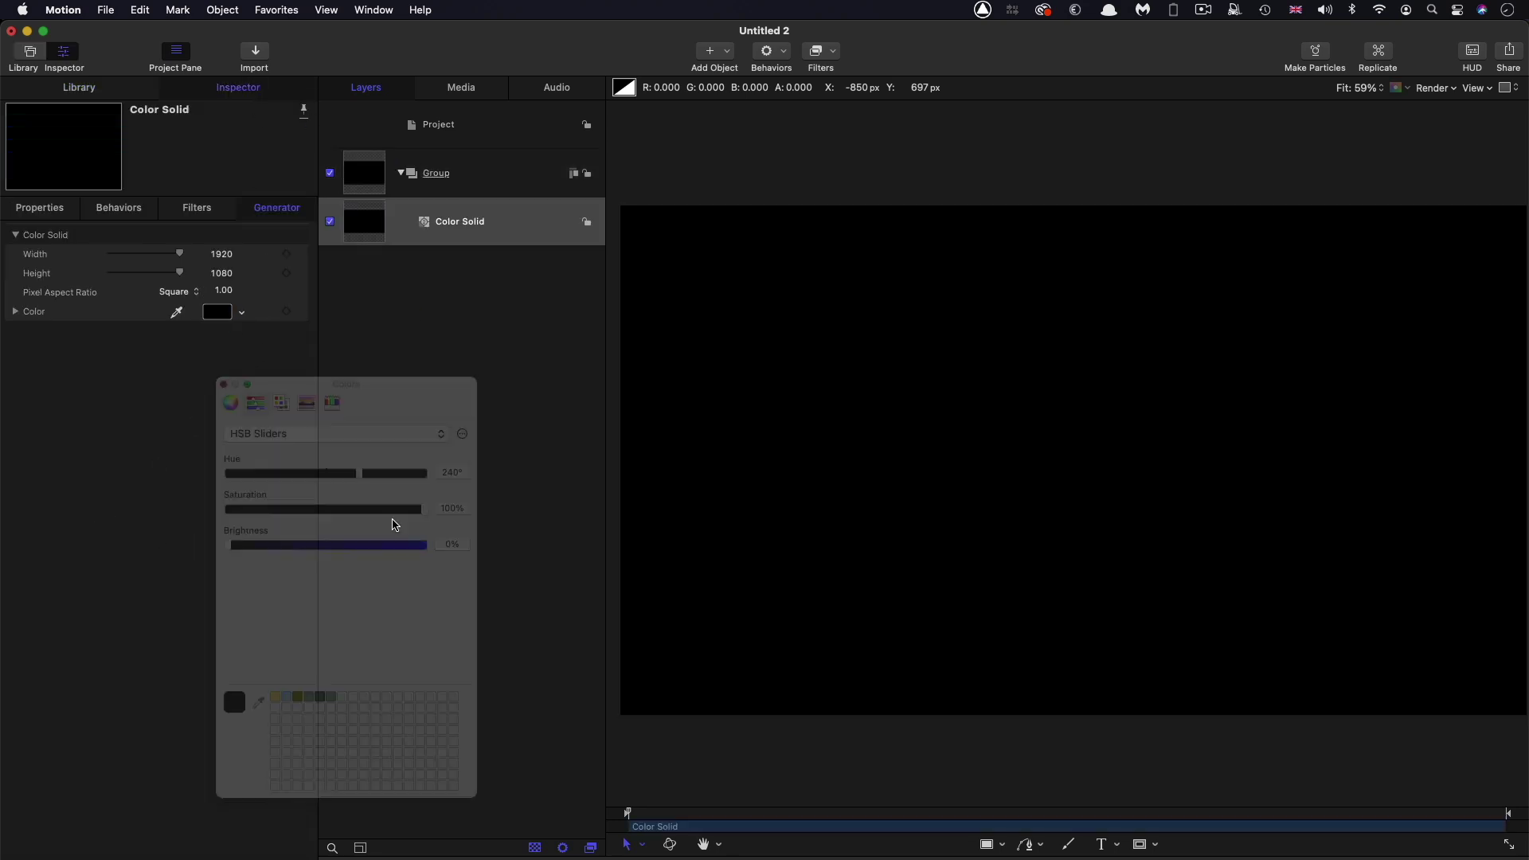
Step: Draw a small white rectangle and reset its transform to centre it at 0,0
left_click(994, 845)
left_click(1020, 772)
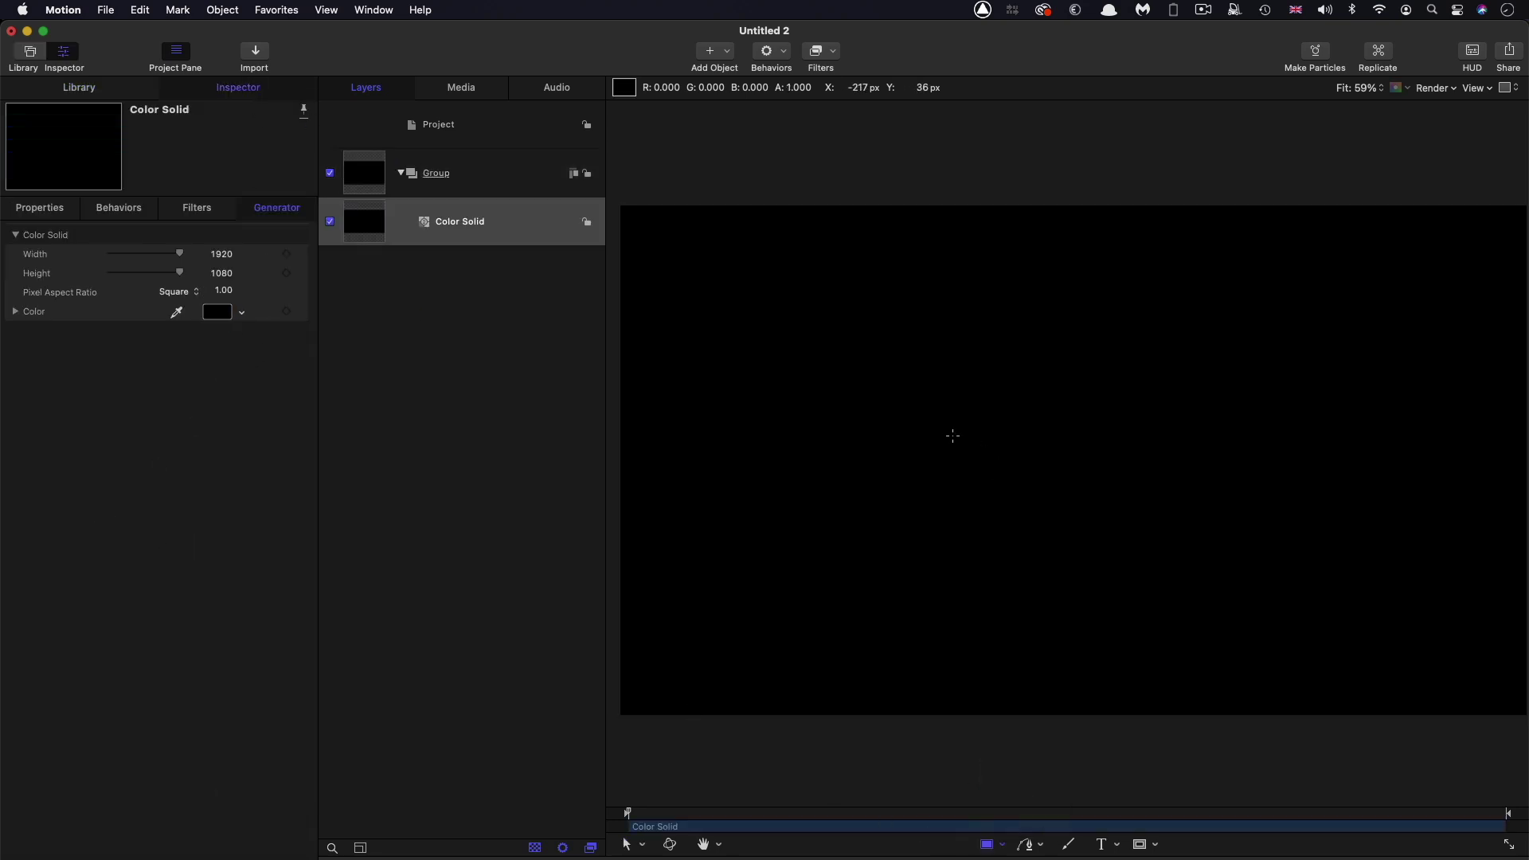
left_click_drag(919, 379, 950, 413)
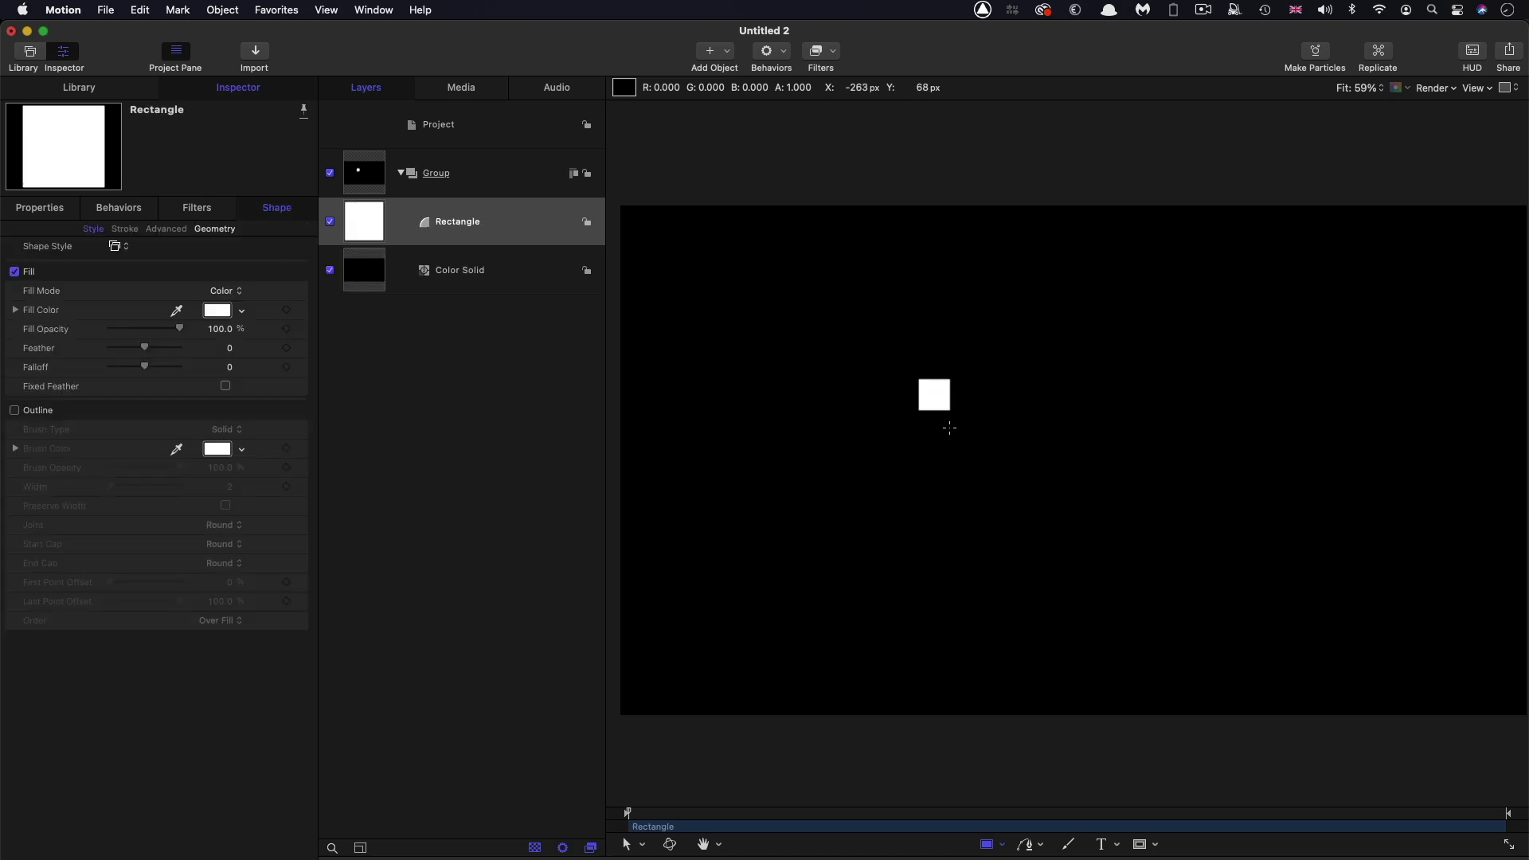
left_click(37, 210)
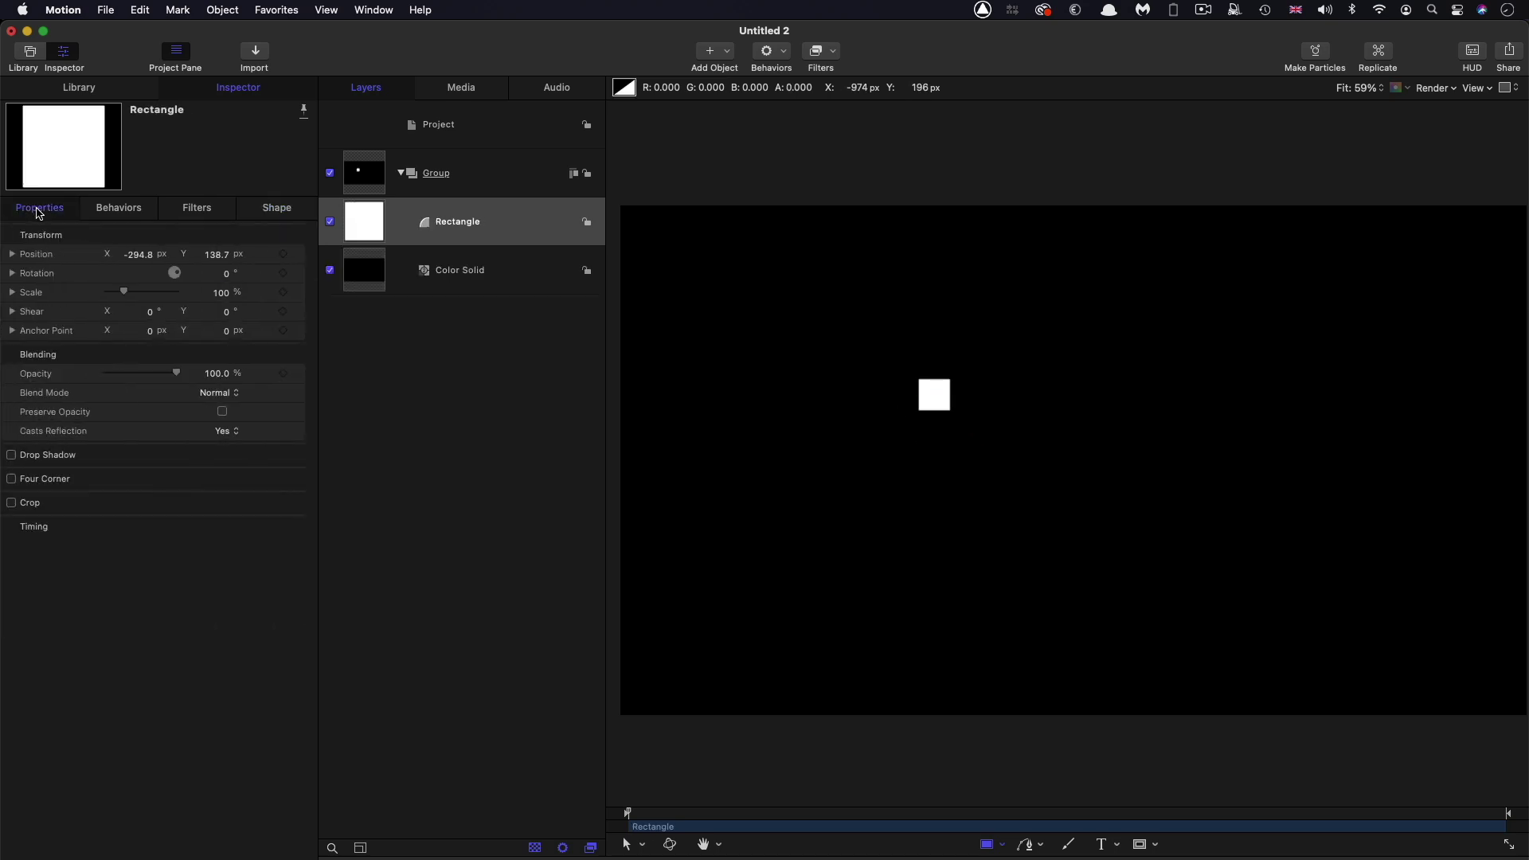
right_click(143, 235)
left_click(187, 240)
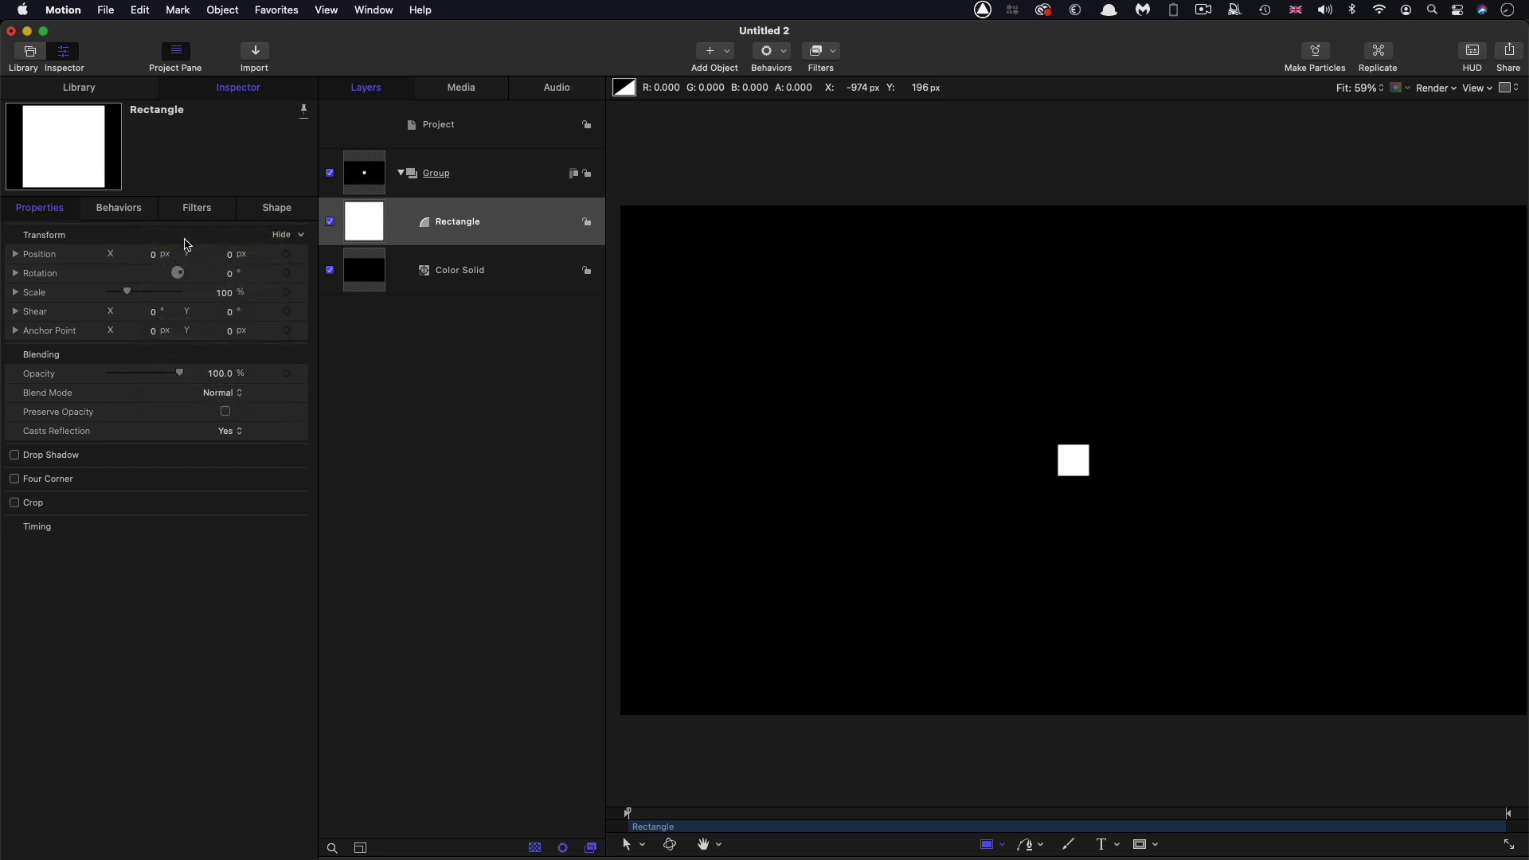
Step: Set the rectangle's Geometry Size to 20
left_click(271, 209)
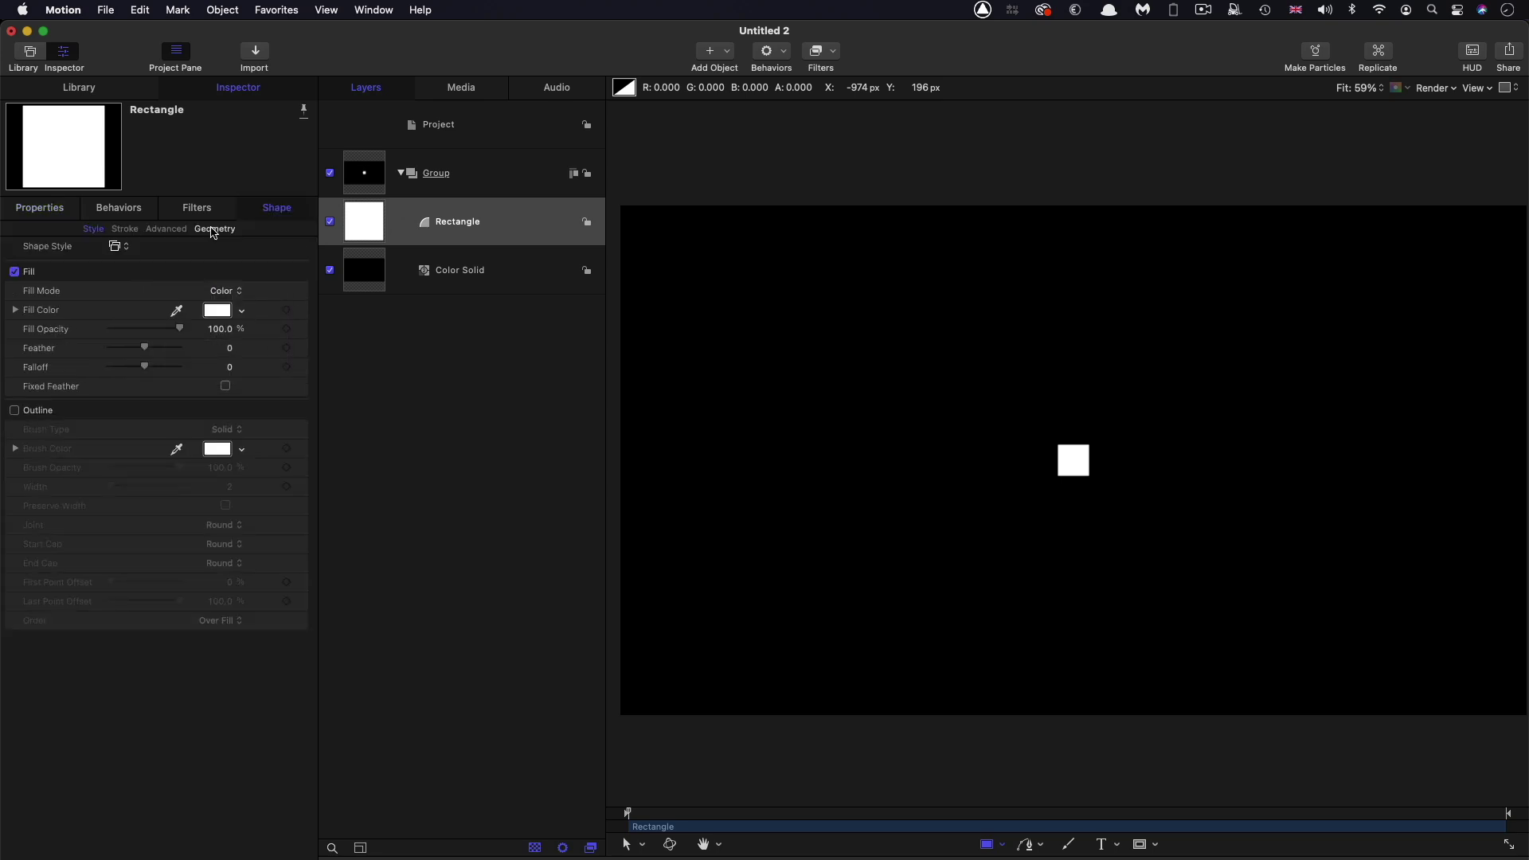
left_click(213, 231)
left_click(212, 308)
type("20")
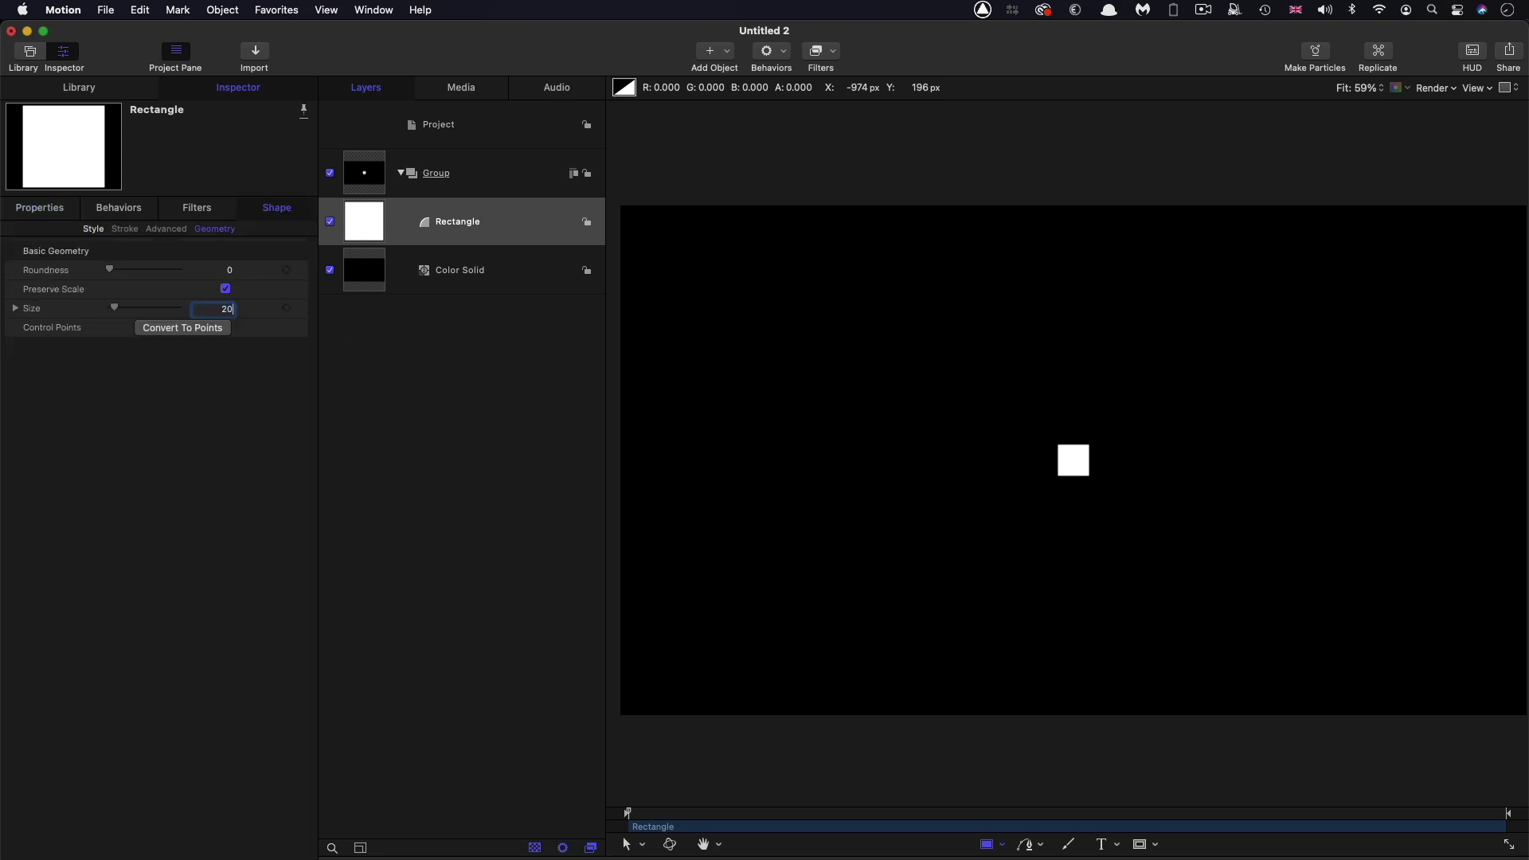
key("Return")
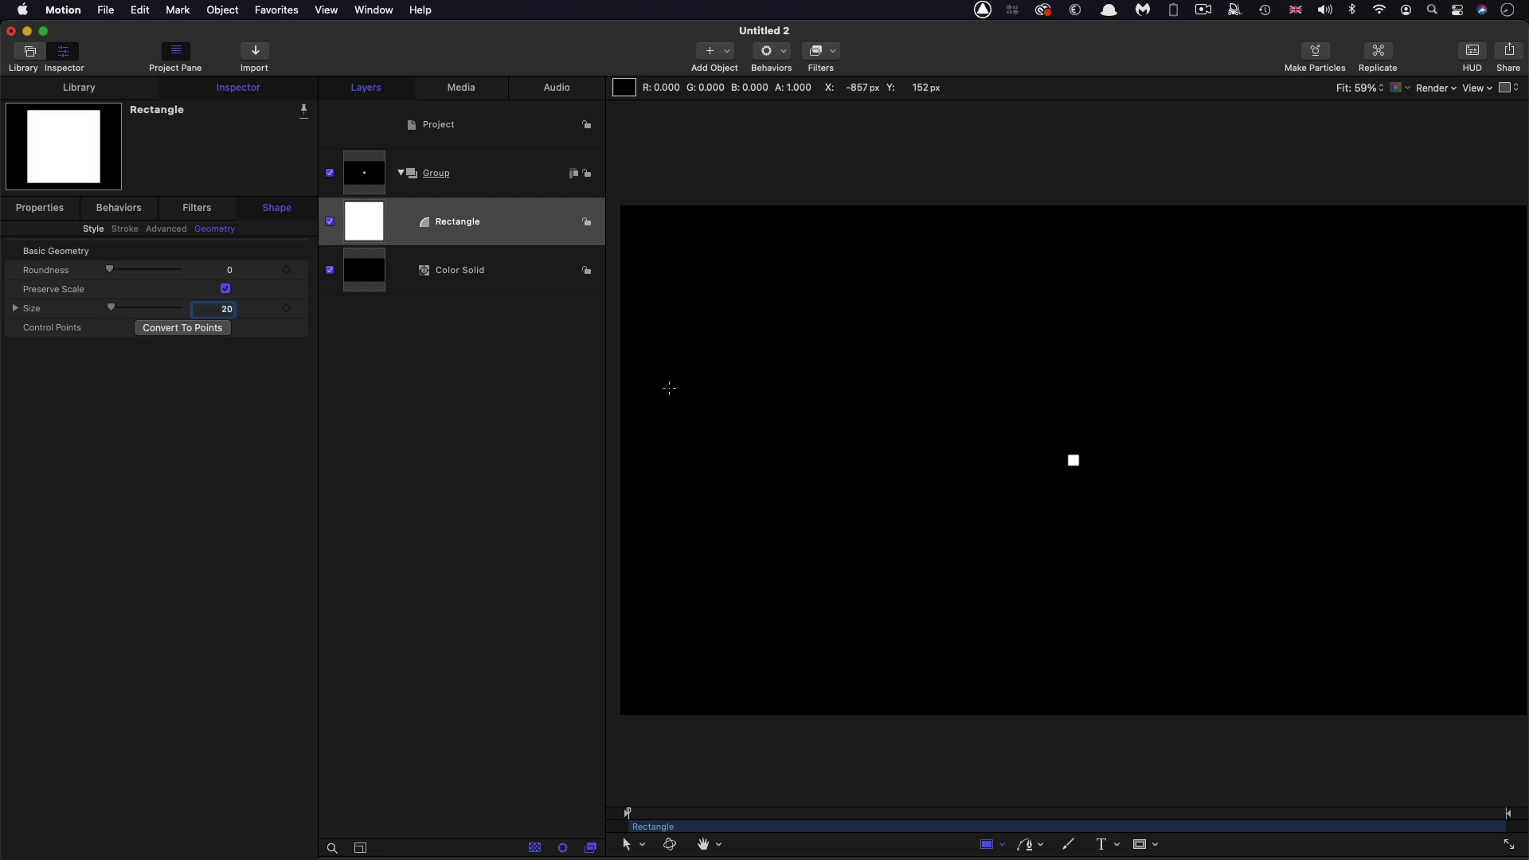
Step: Zoom far into the small square and set the preview render quality to Draft
key("z")
left_click_drag(1074, 460, 1485, 658)
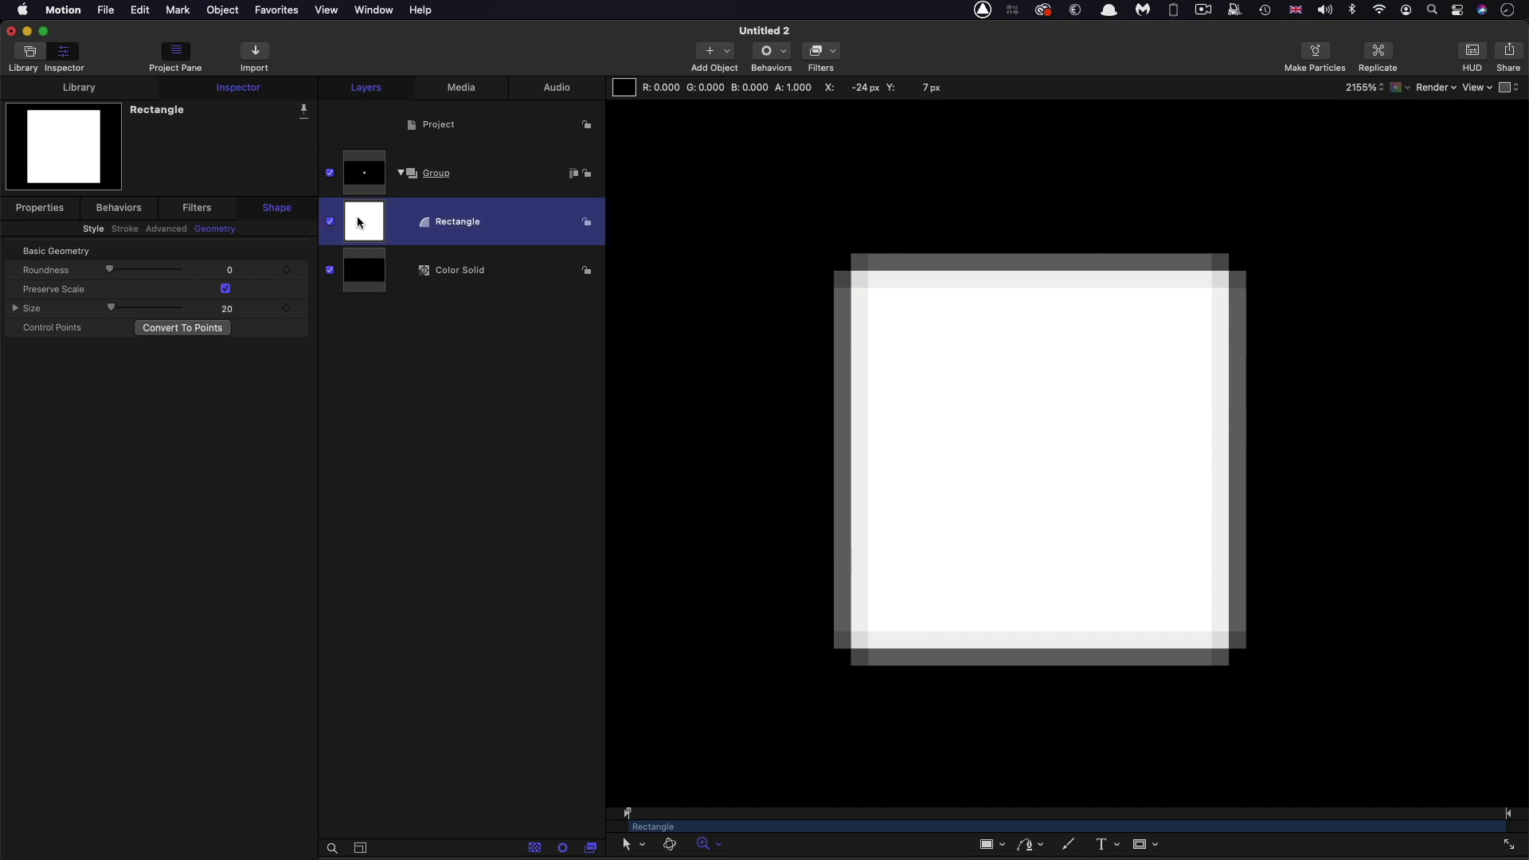
left_click(1436, 88)
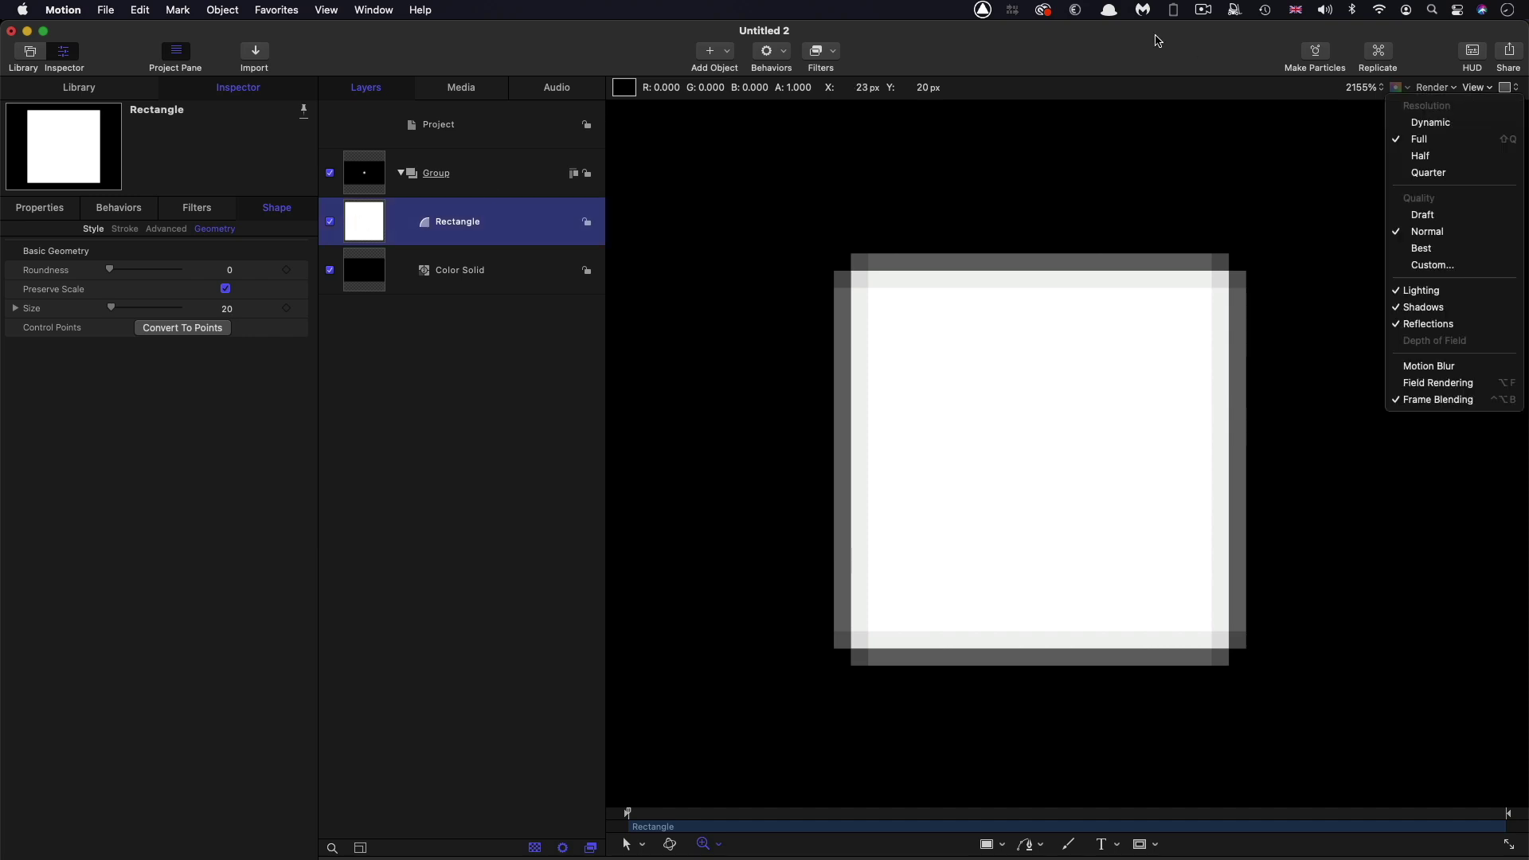
left_click(1435, 220)
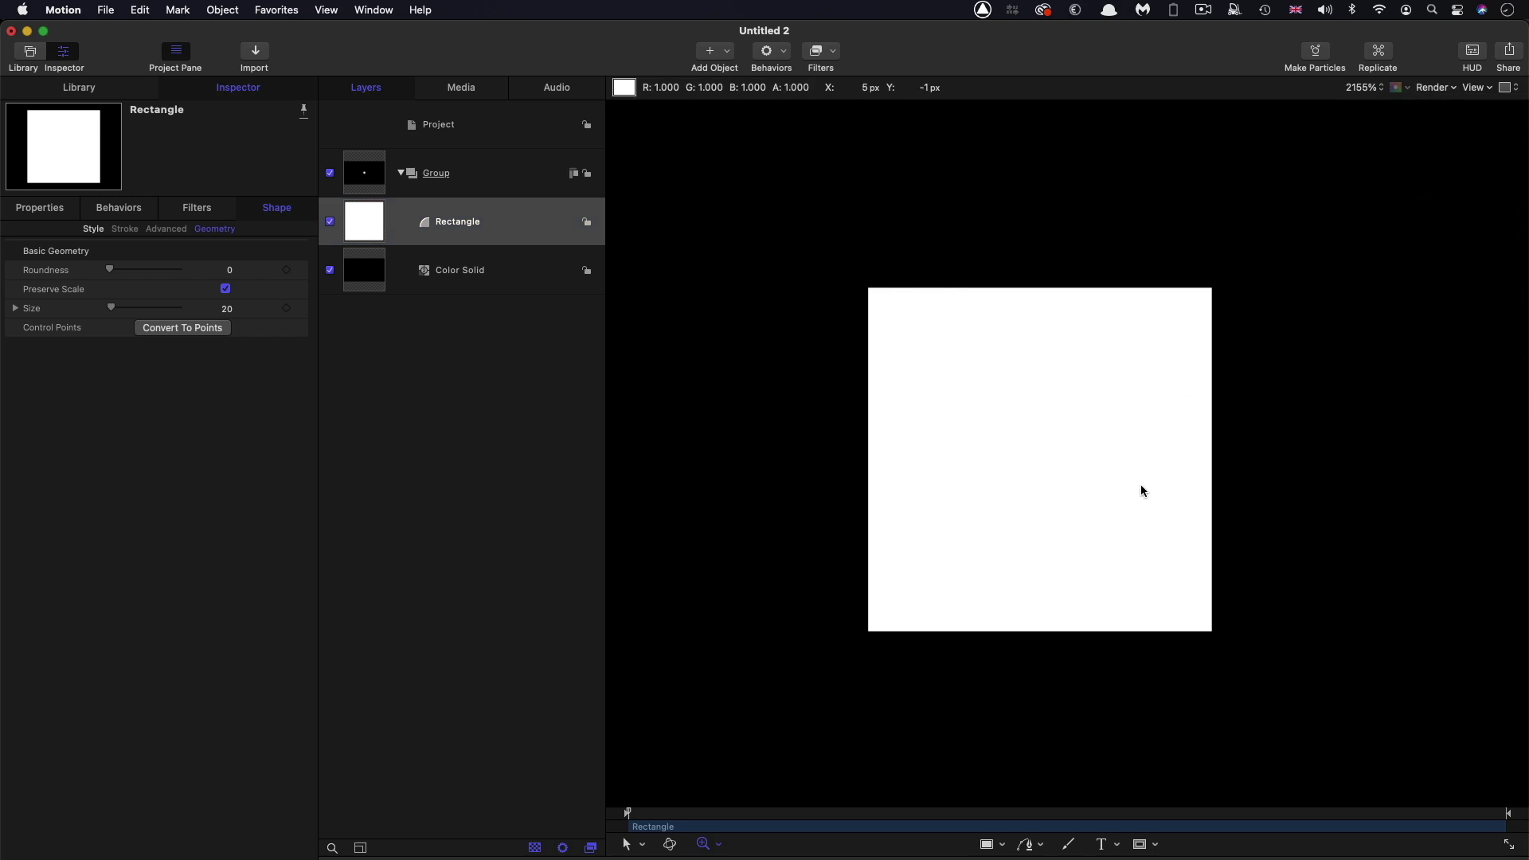
Step: Rotate the square to 17° and compare it at Normal preview quality
left_click(40, 208)
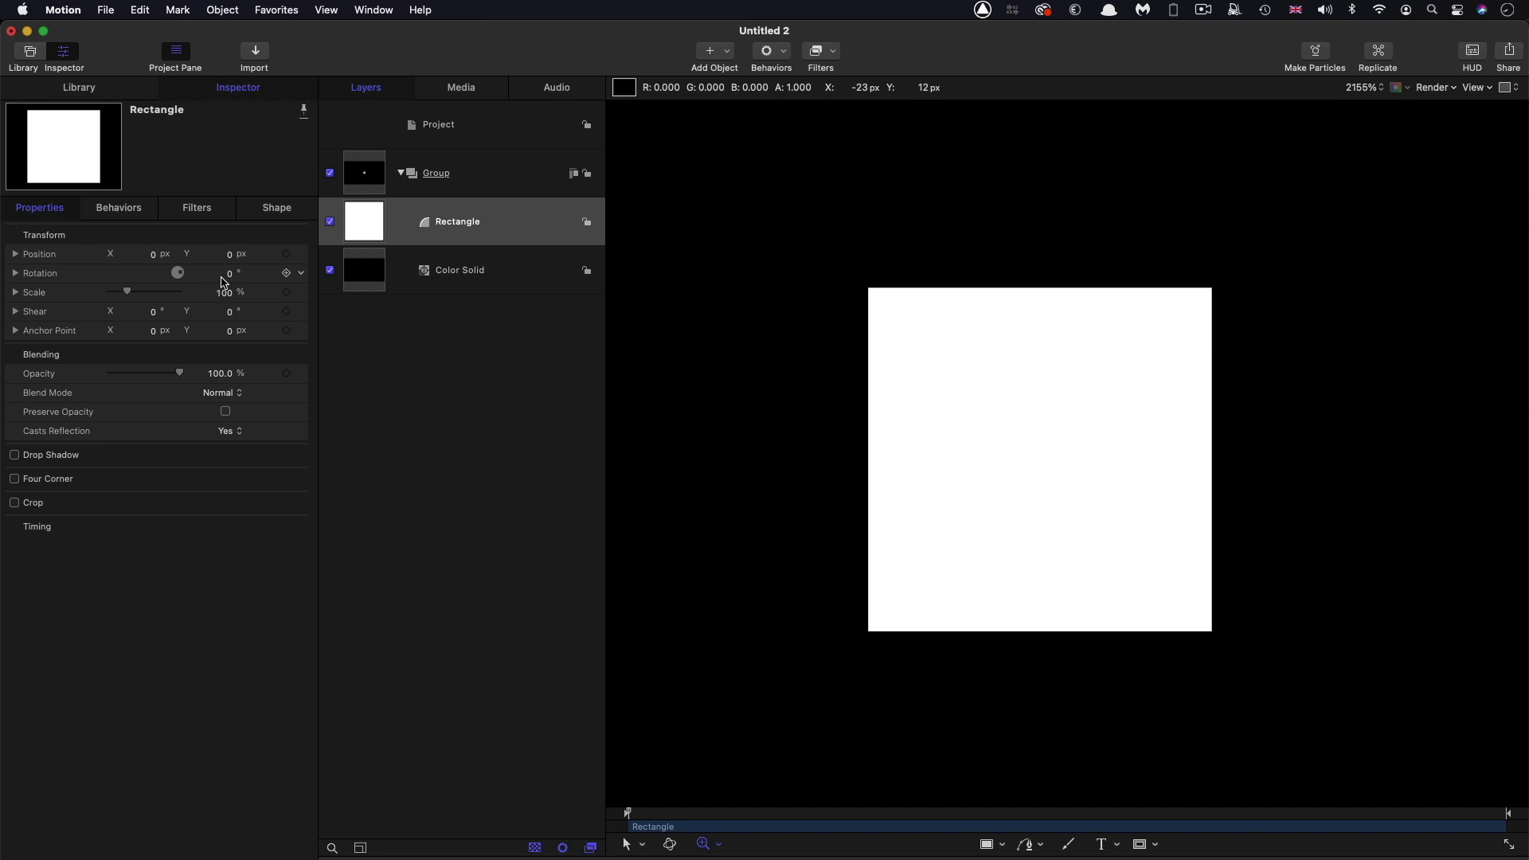
left_click_drag(229, 274, 473, 308)
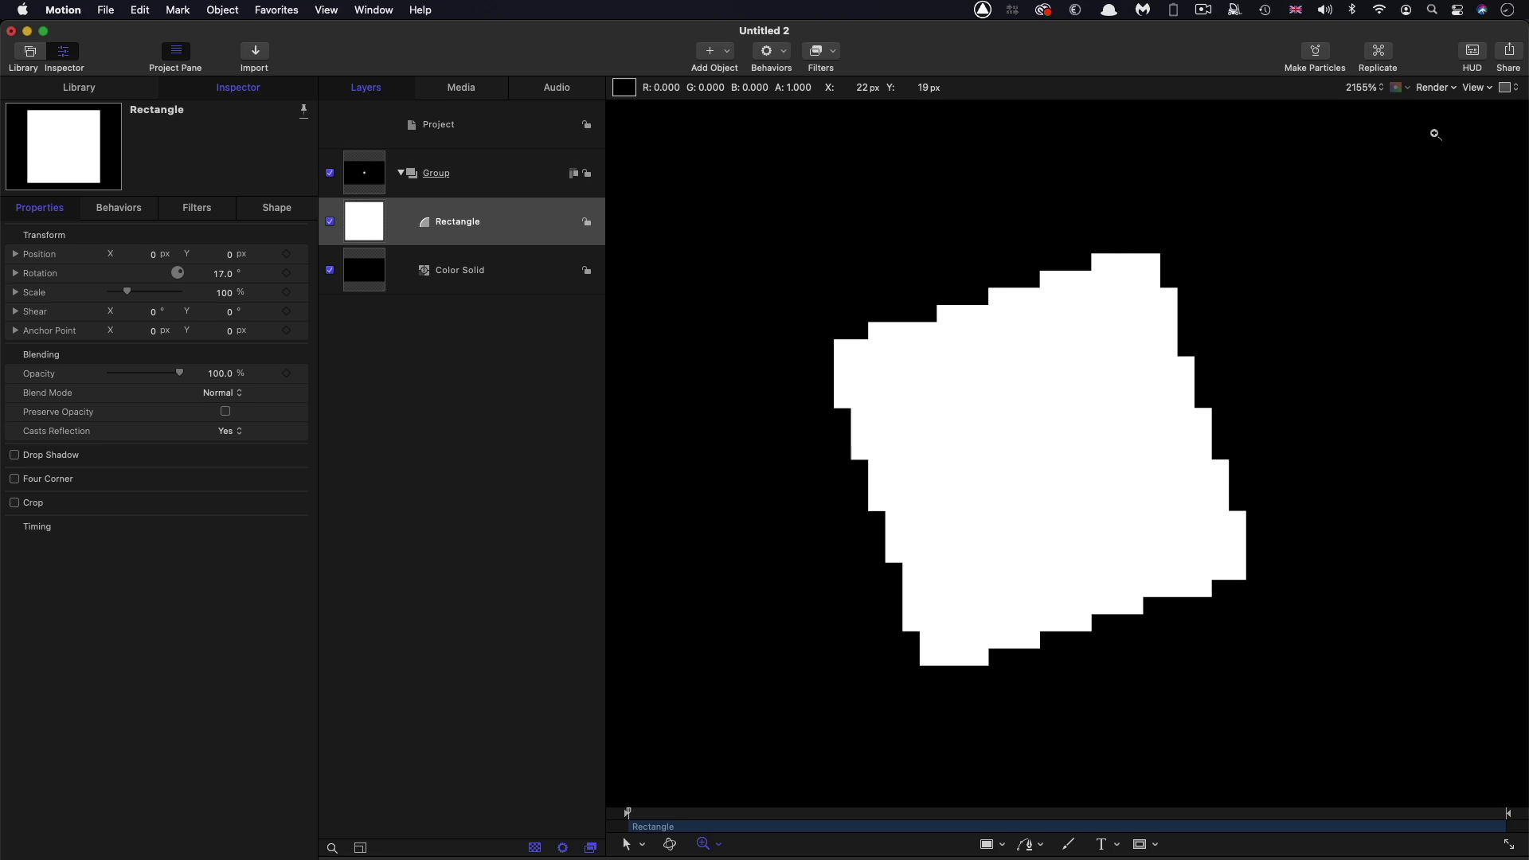
left_click(1460, 89)
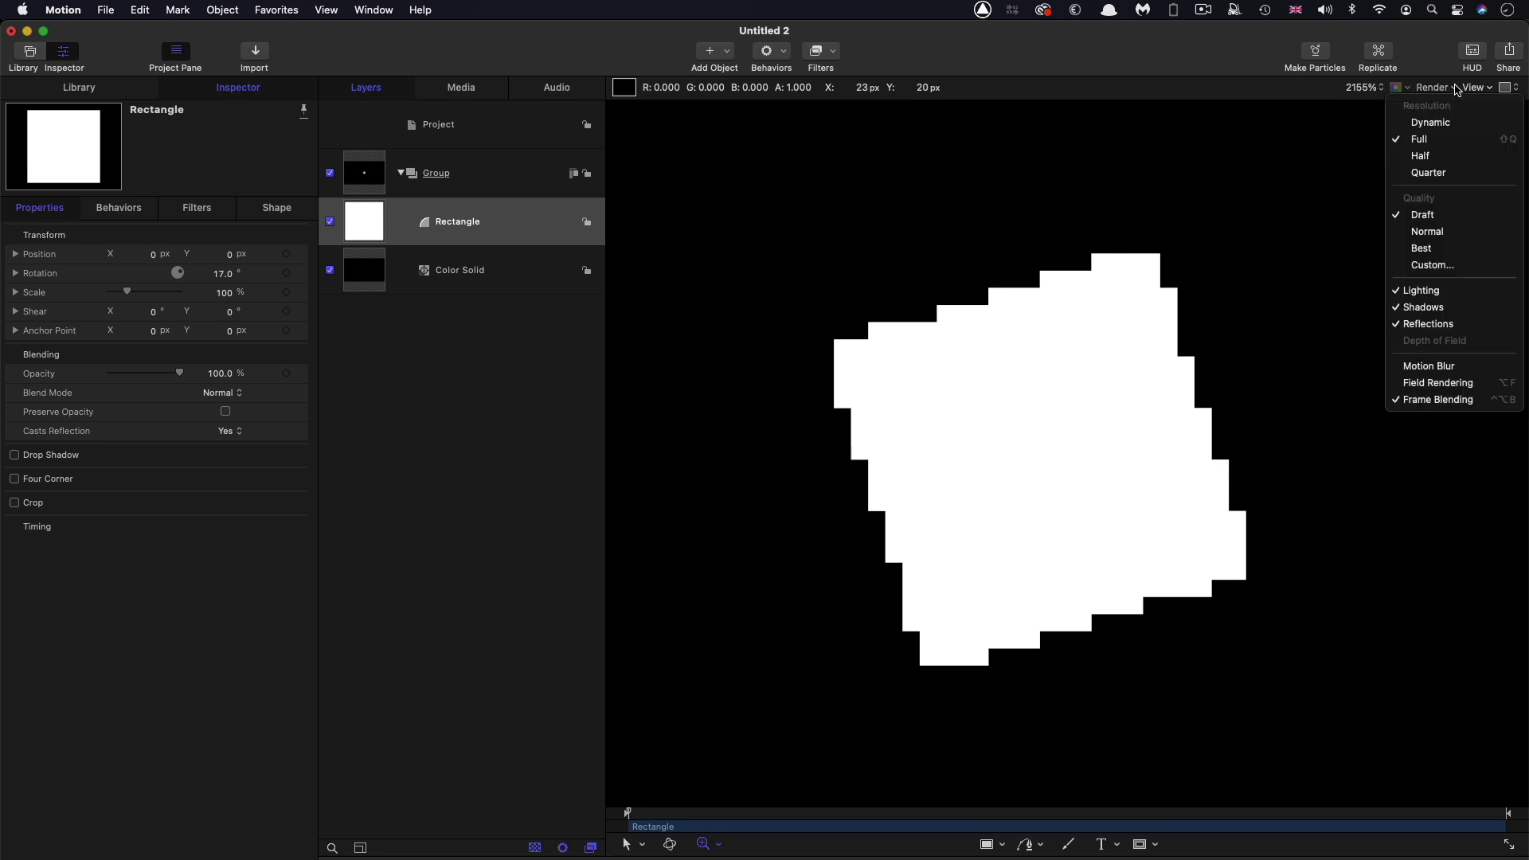
left_click(1438, 232)
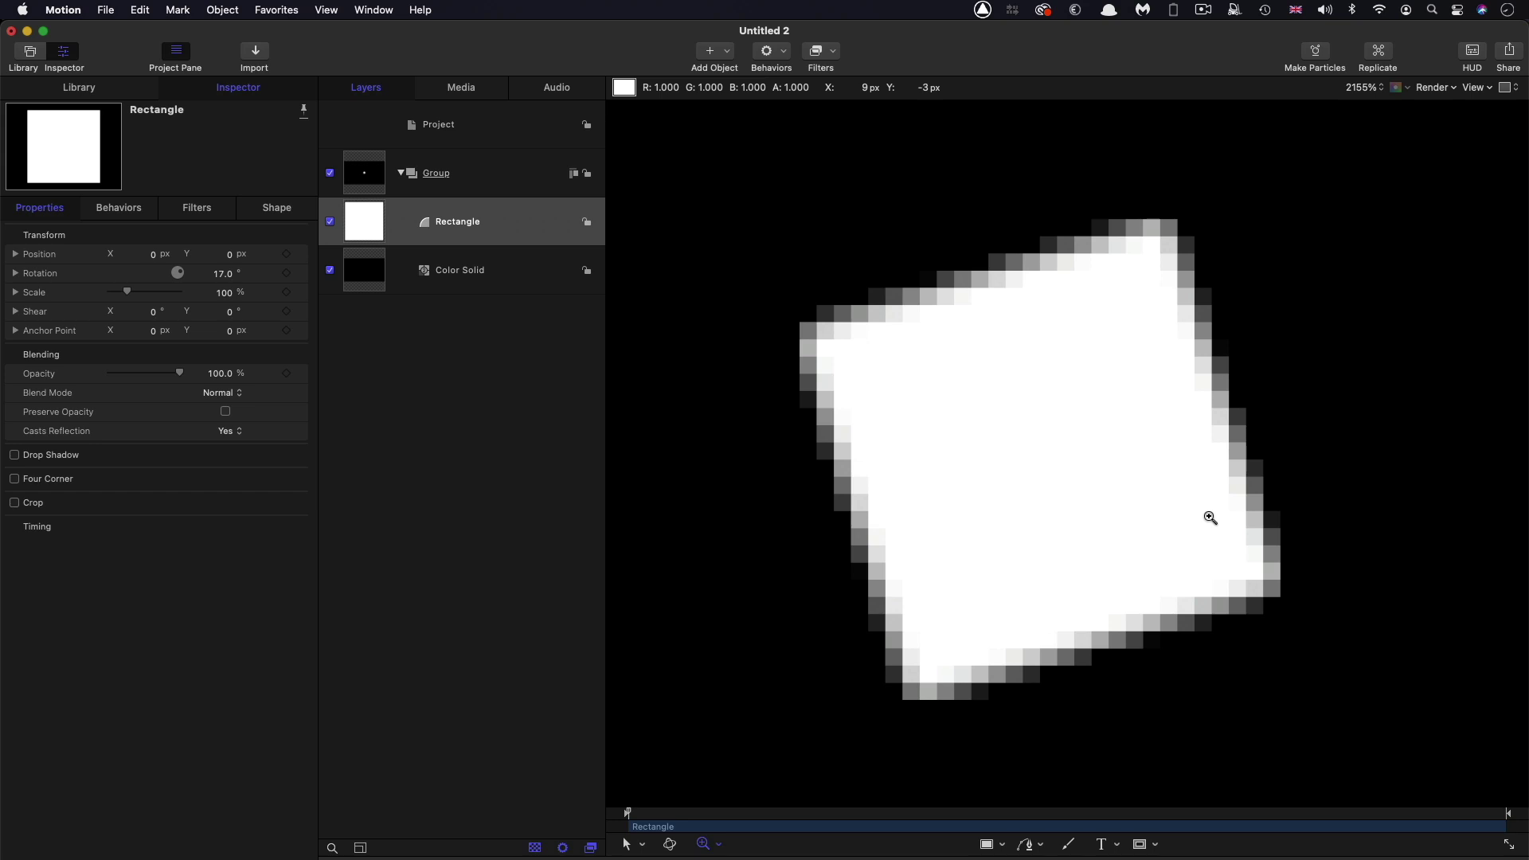
scroll(1210, 517, "down", 4)
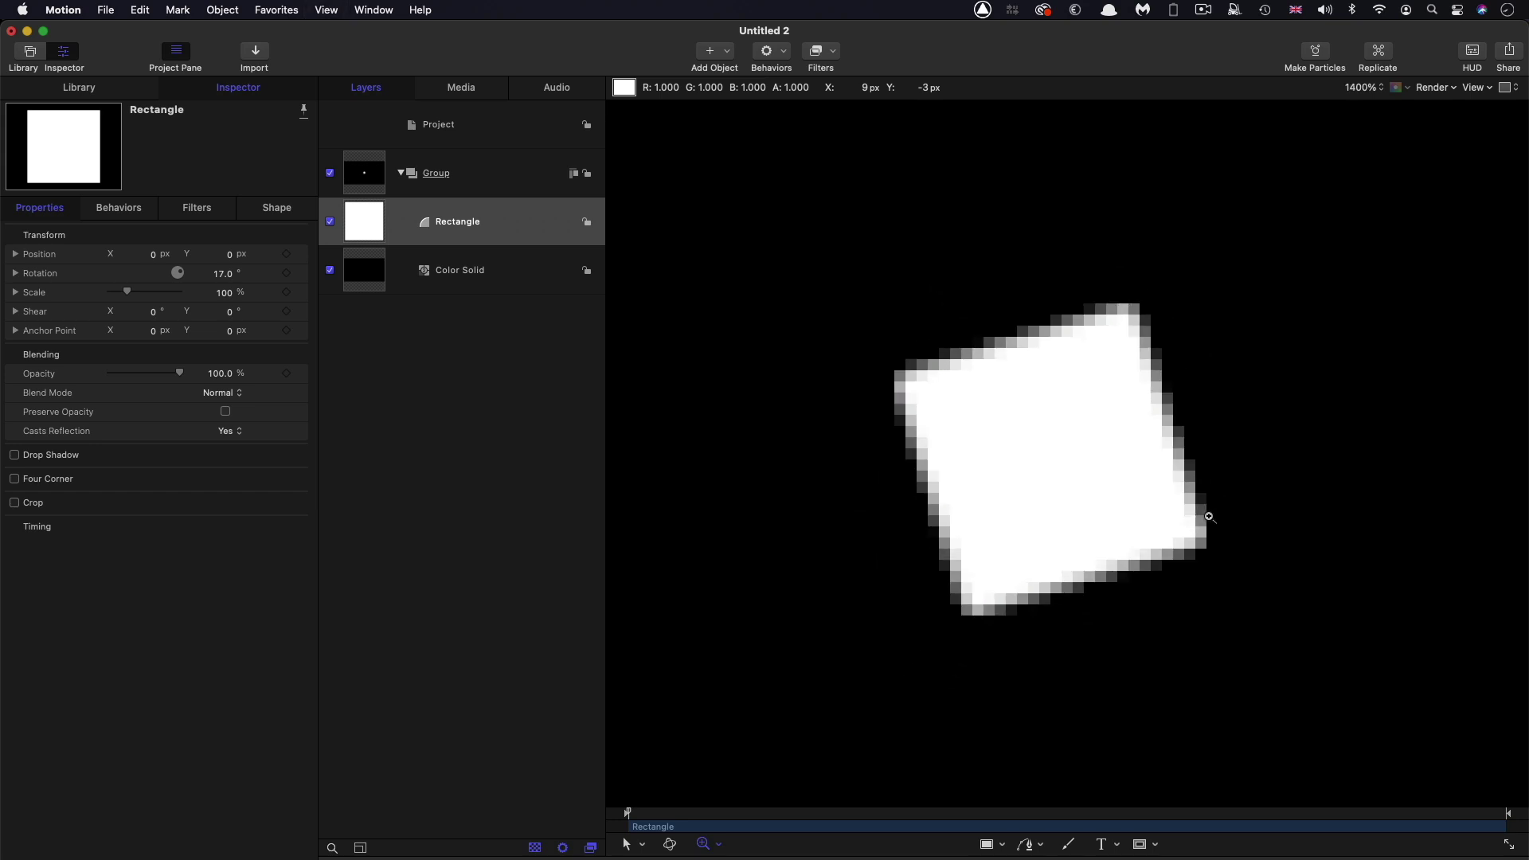
Step: Compare Draft again, settle on Best preview quality, and set Rotation back to 0°
left_click(1436, 88)
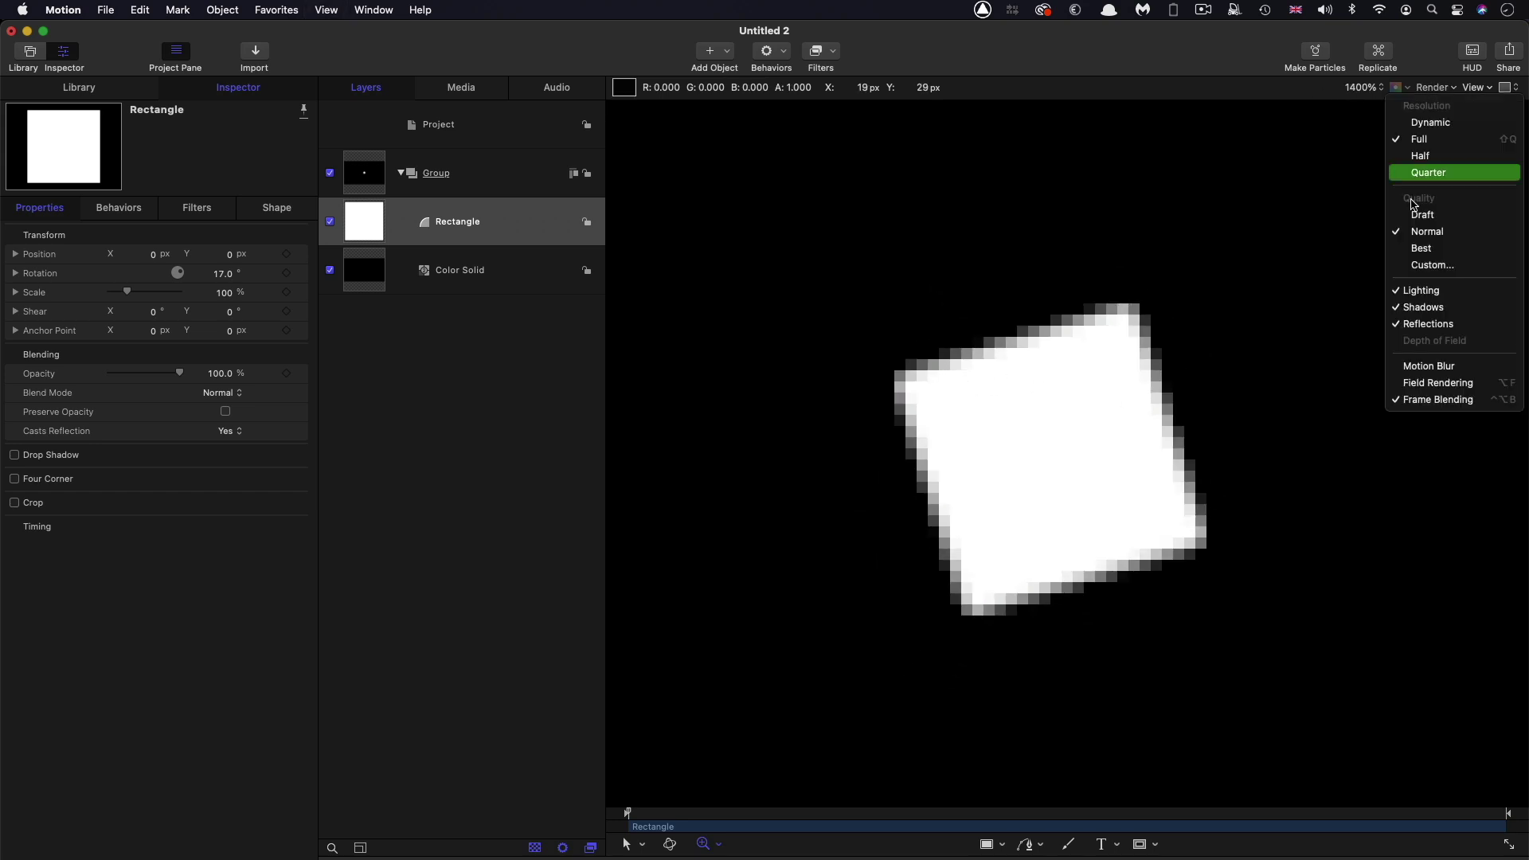
left_click(1417, 213)
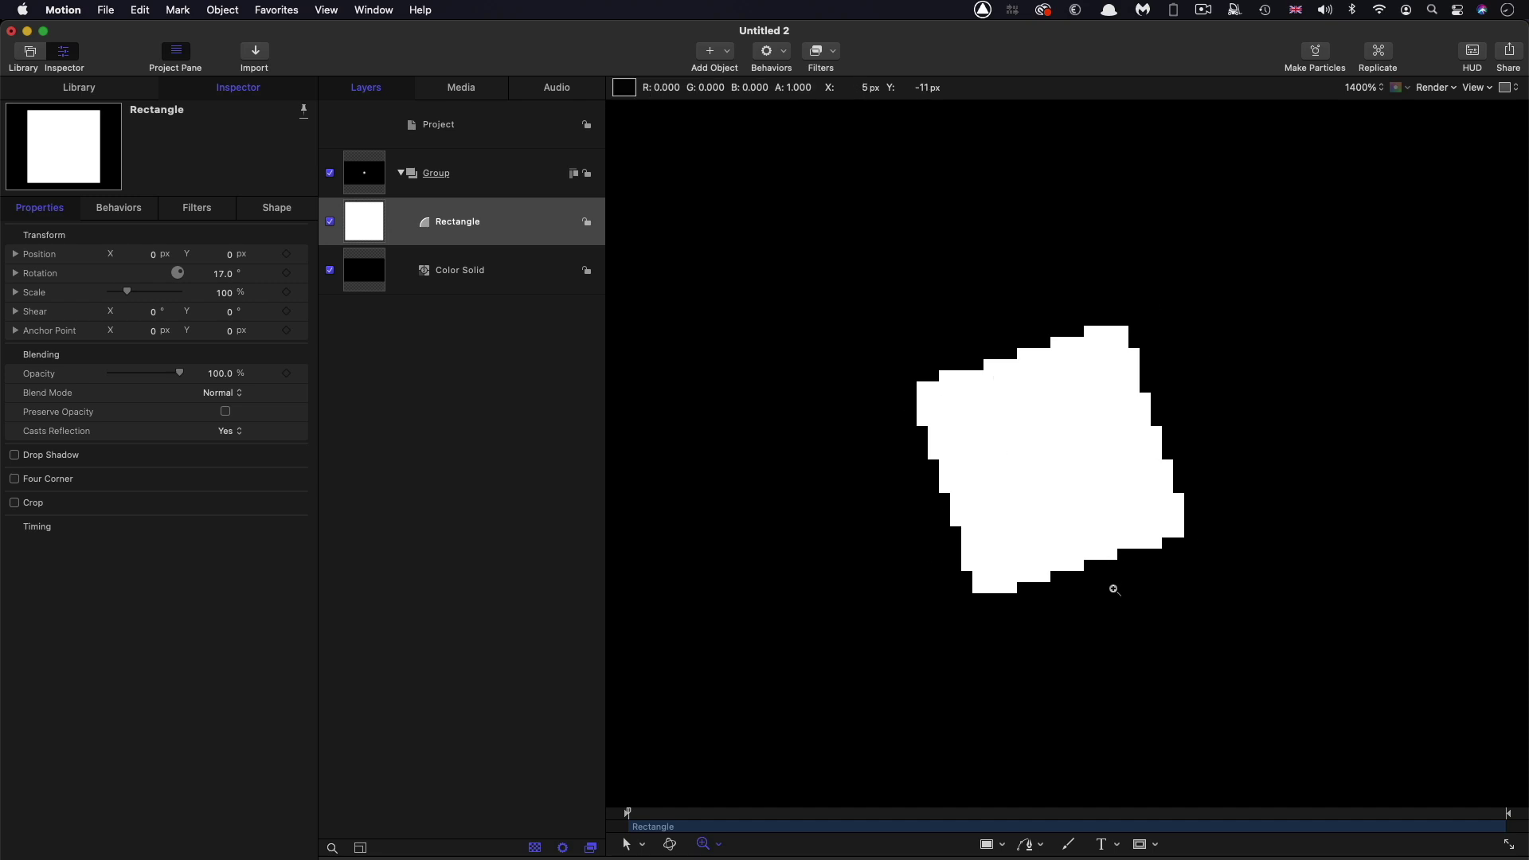
left_click(1451, 88)
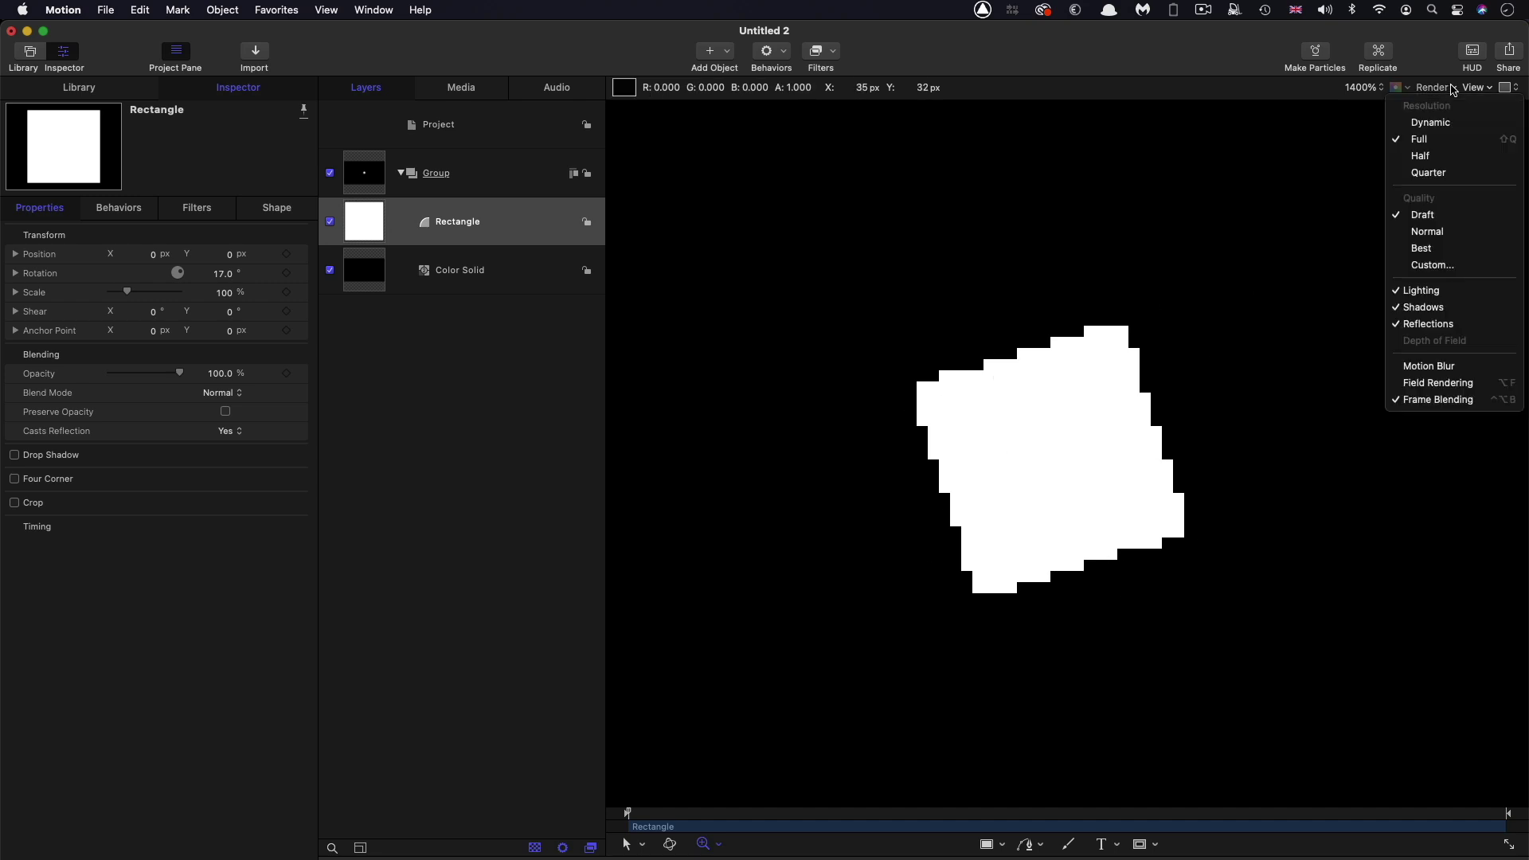
left_click(1423, 249)
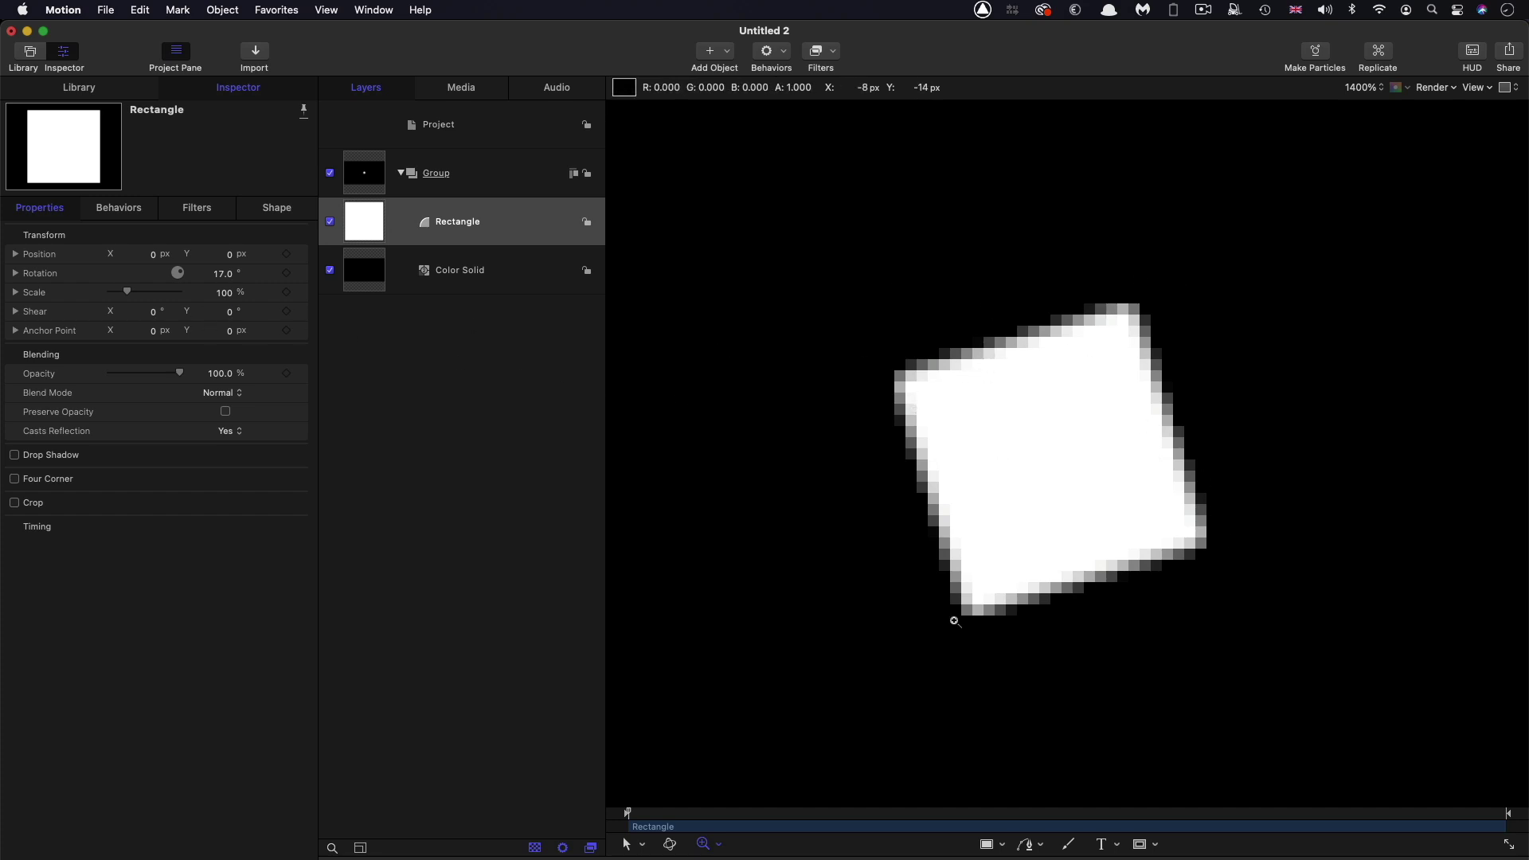
left_click(228, 277)
type("0")
key("Return")
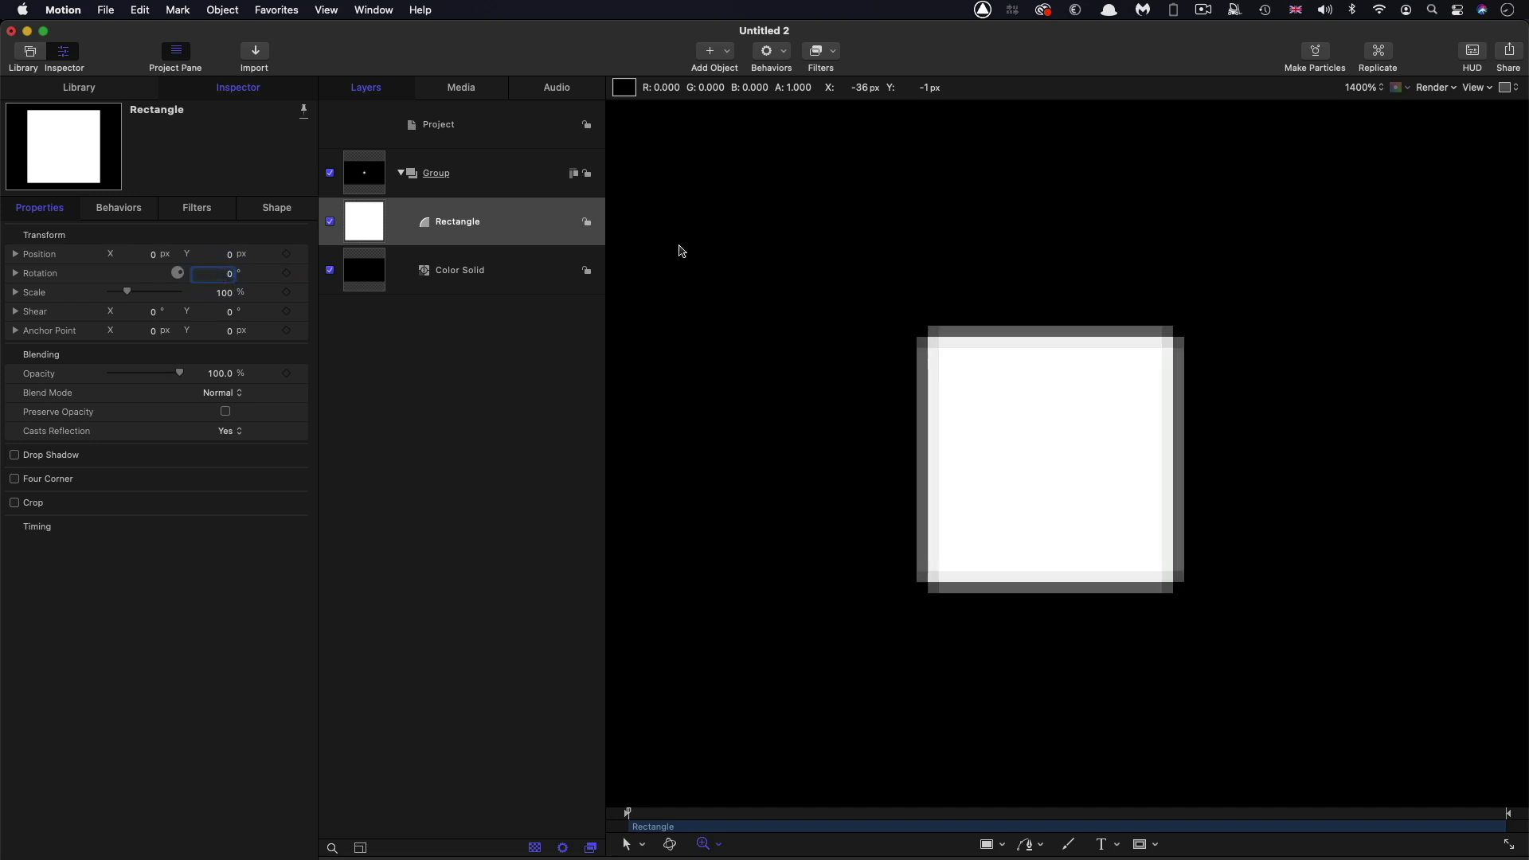
Step: Add a Gaussian Blur filter to the Group layer and set its Amount to 10
left_click(384, 172)
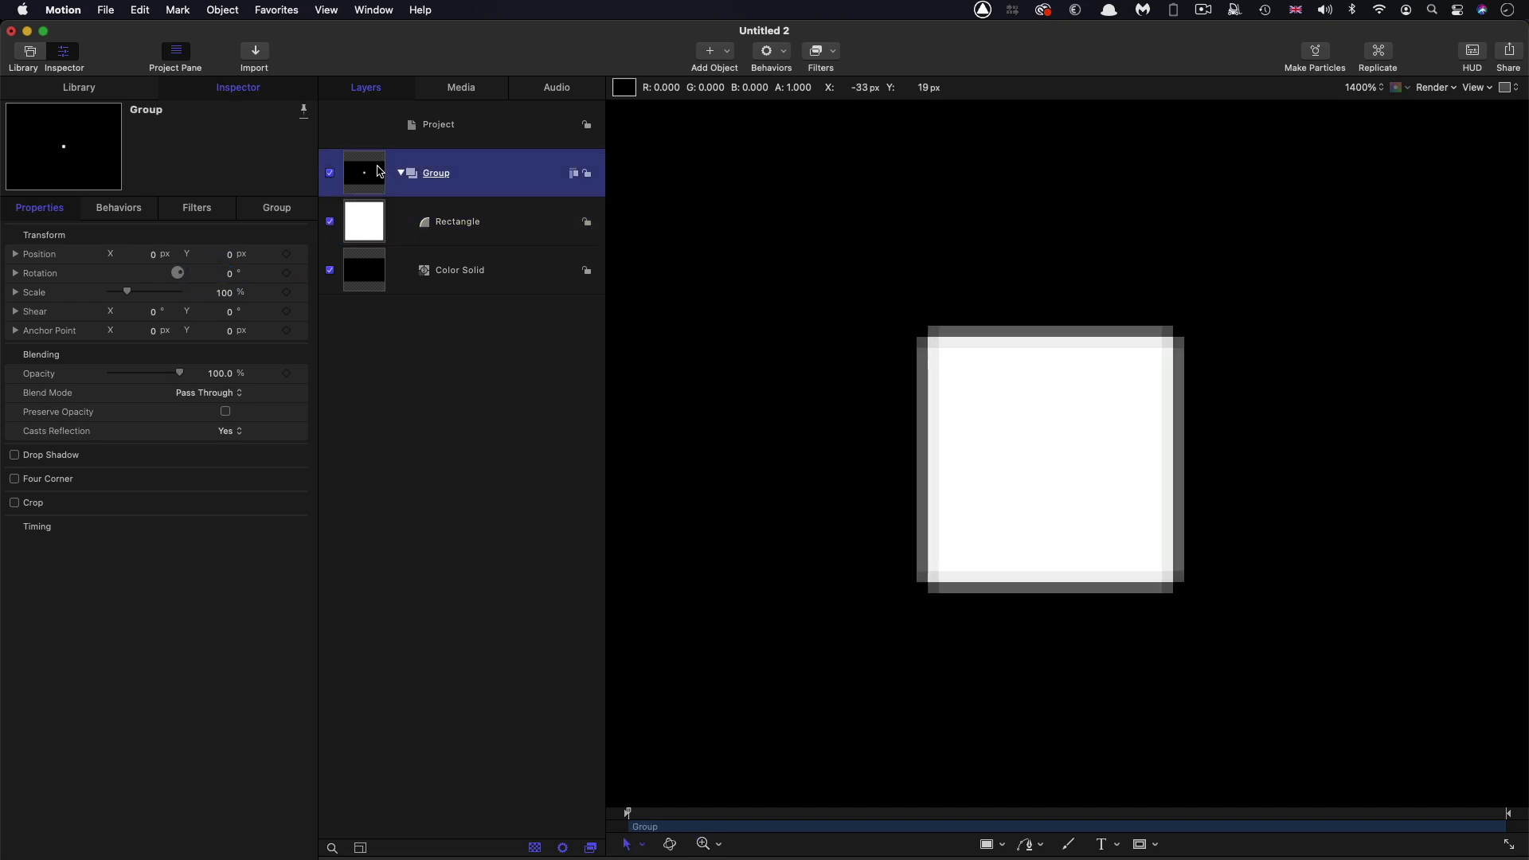
left_click(835, 52)
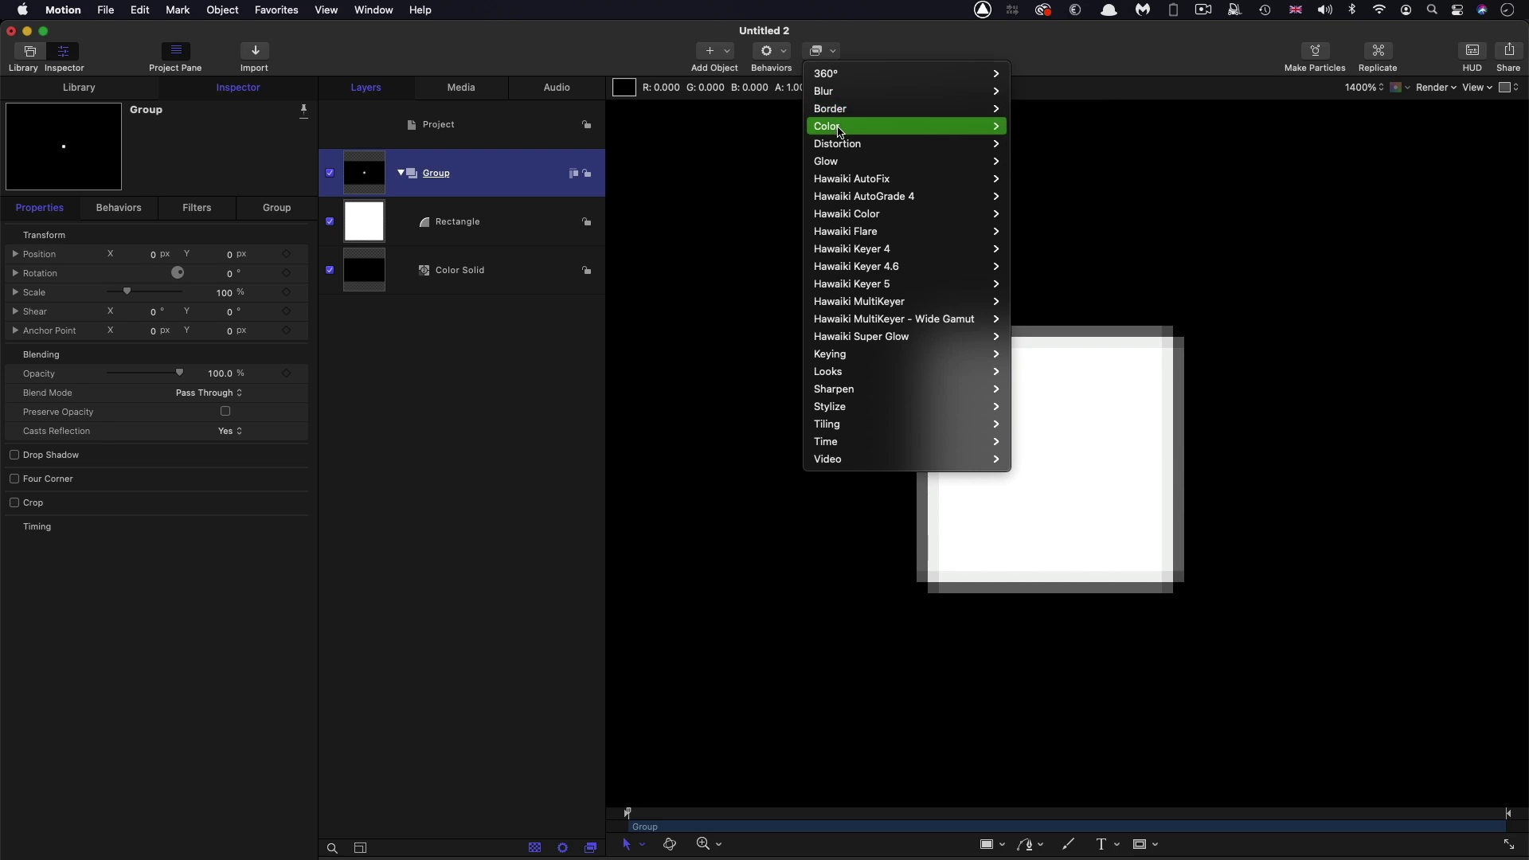
mouse_move(862, 94)
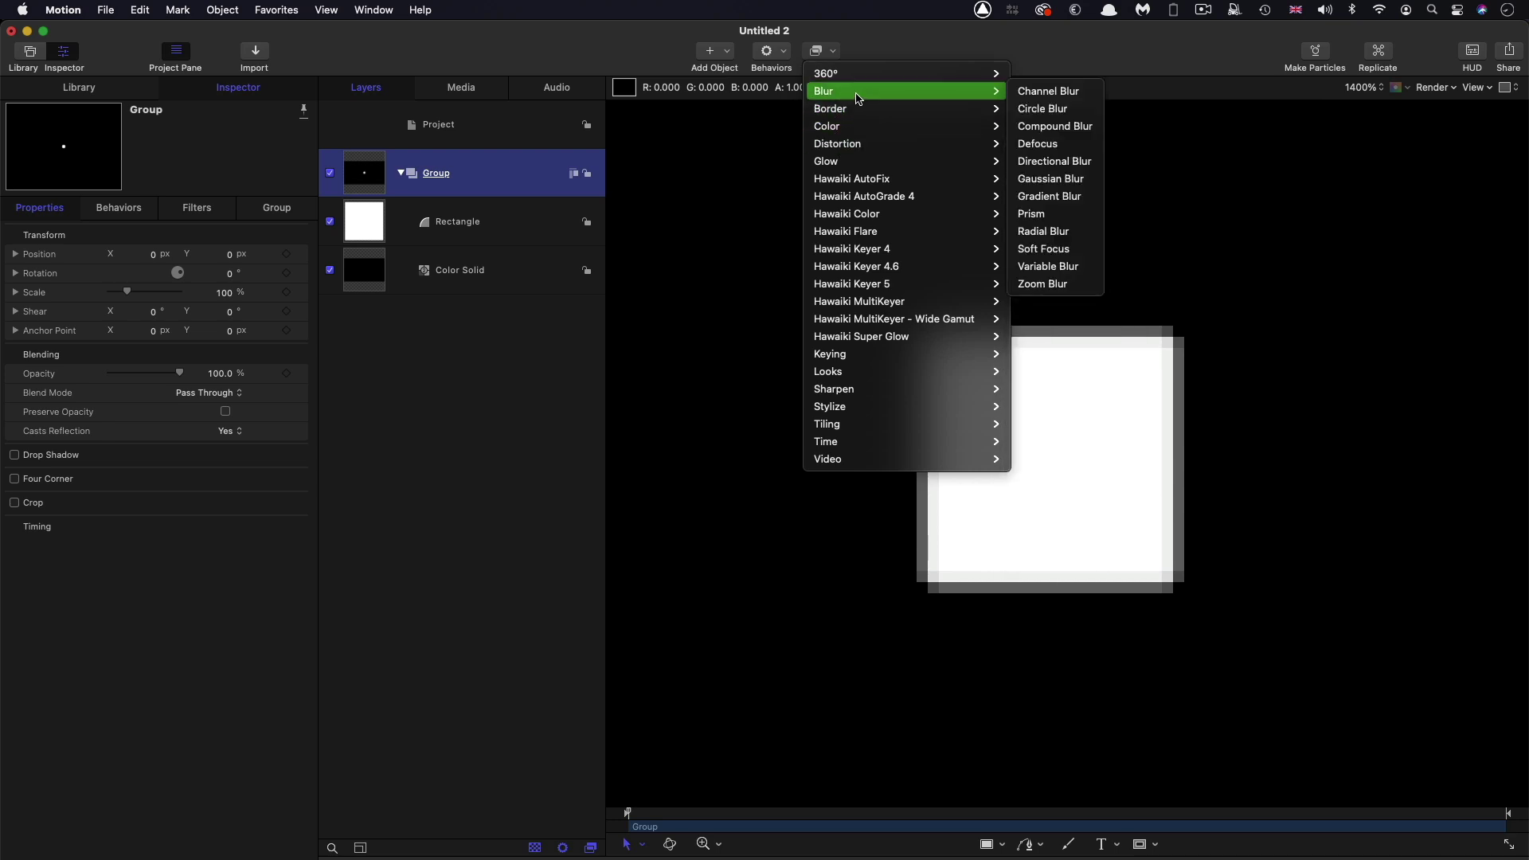
left_click(1075, 180)
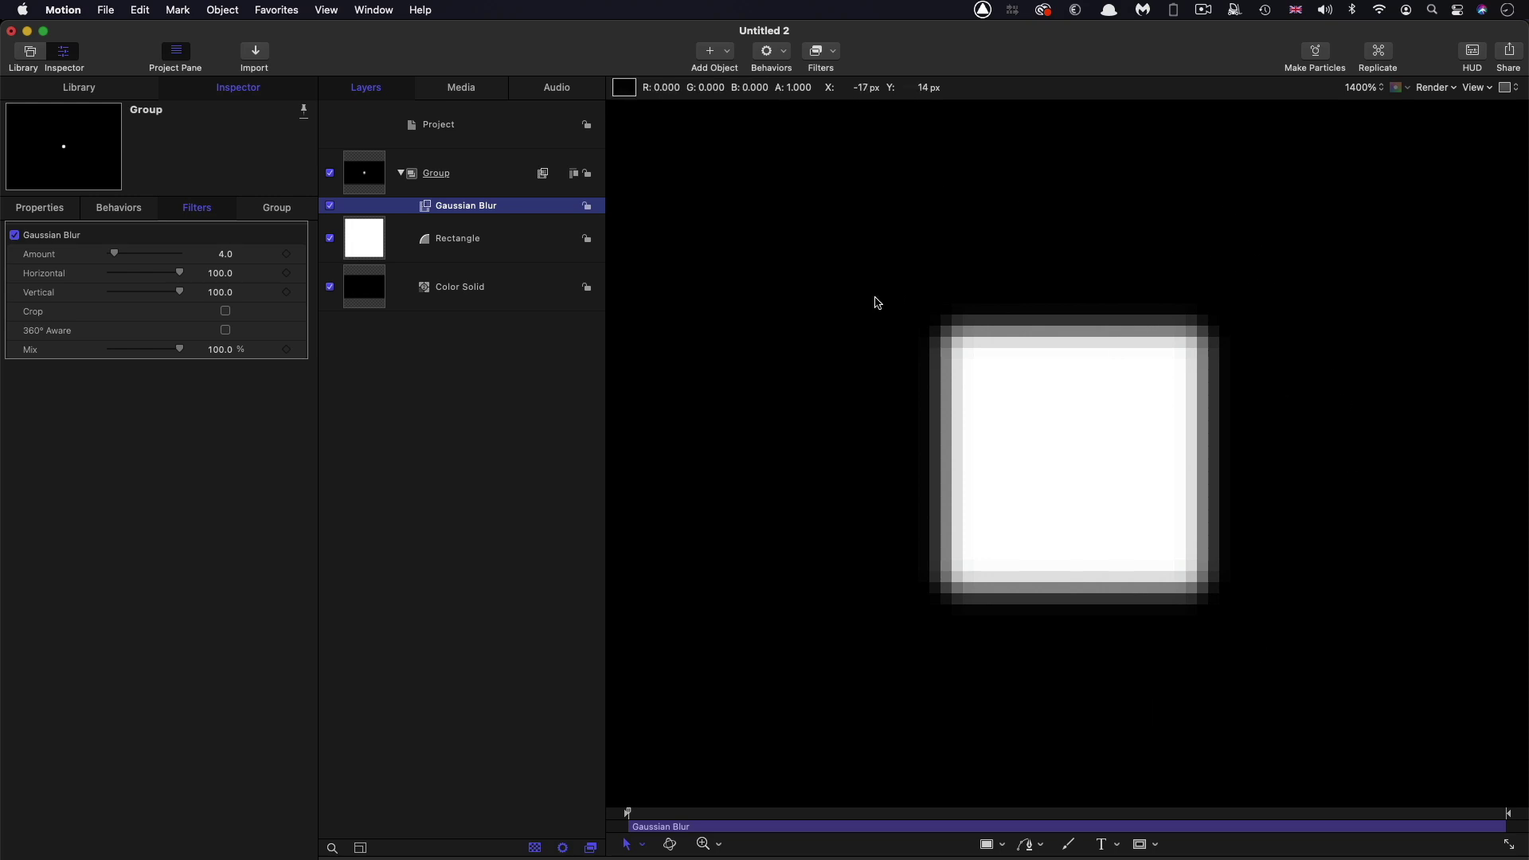
left_click(227, 255)
left_click(227, 255)
type("10")
key("Return")
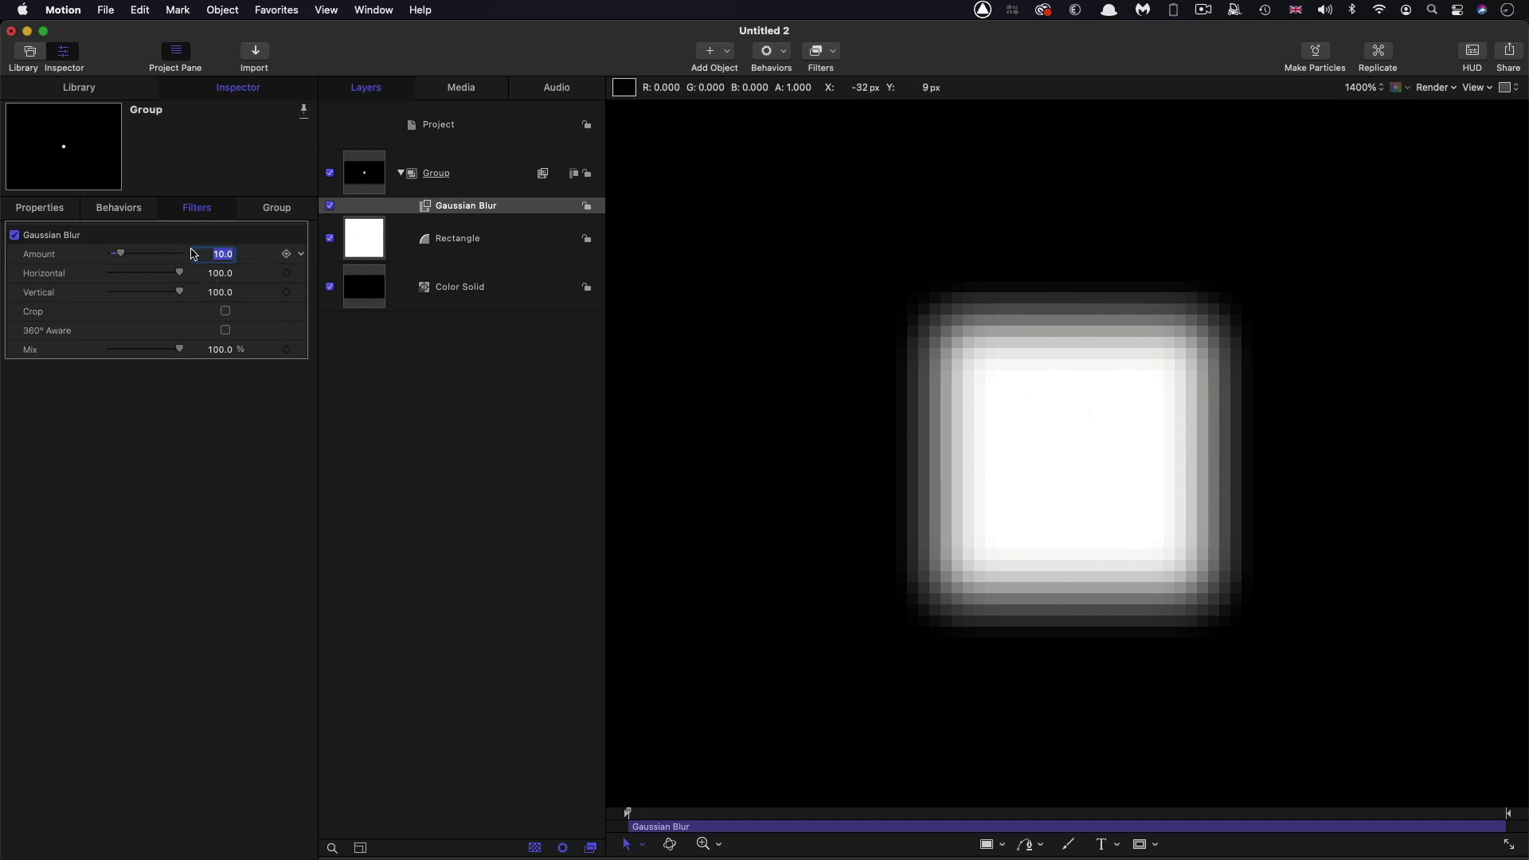
Step: Raise the Gaussian Blur Amount through 20 and 36 to 128, then zoom the canvas out
type("20")
key("Return")
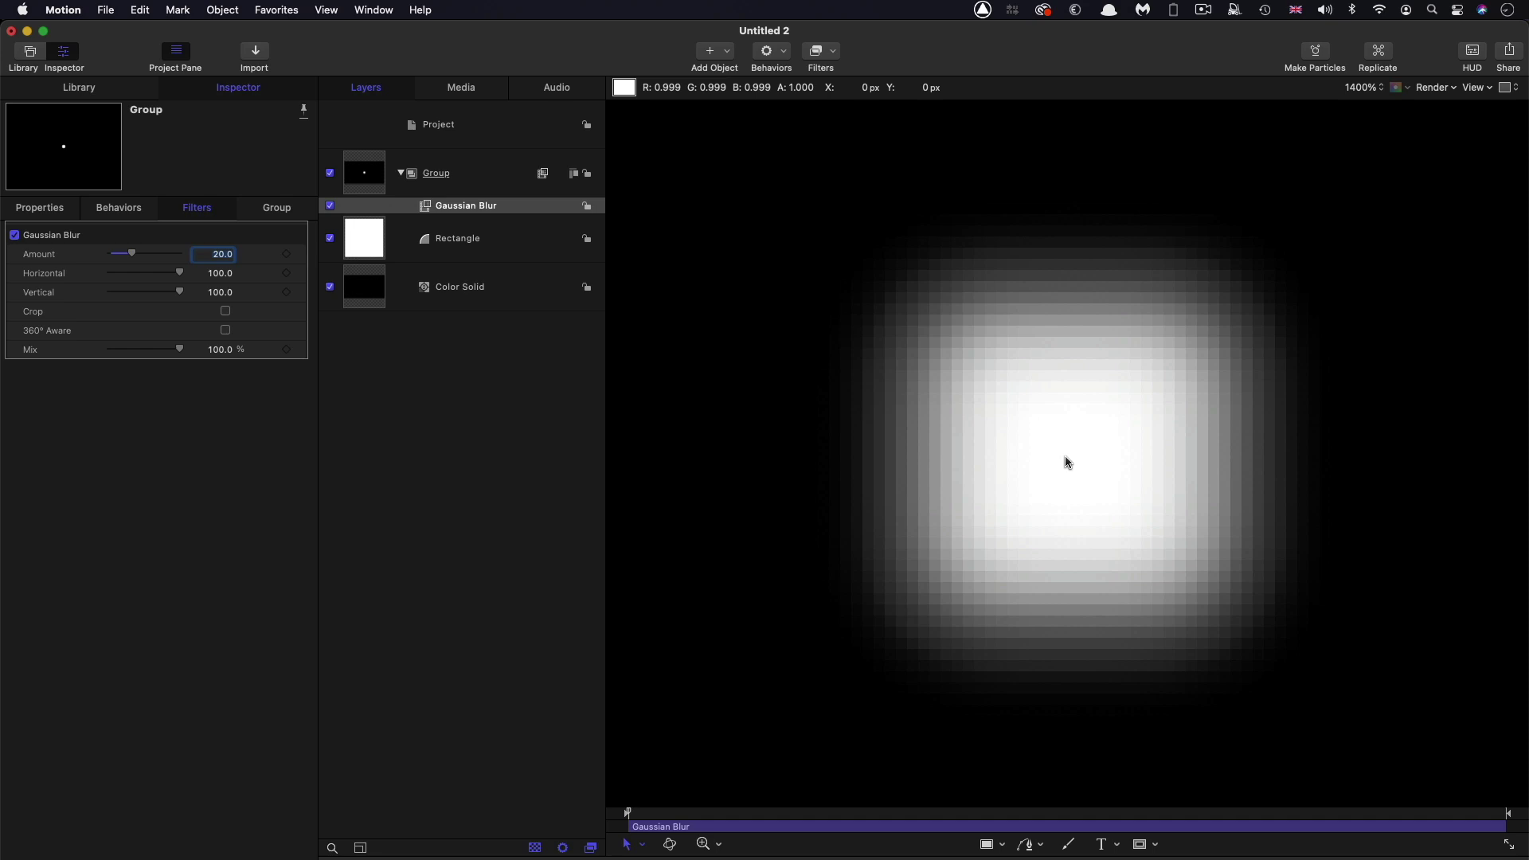
left_click_drag(132, 253, 149, 255)
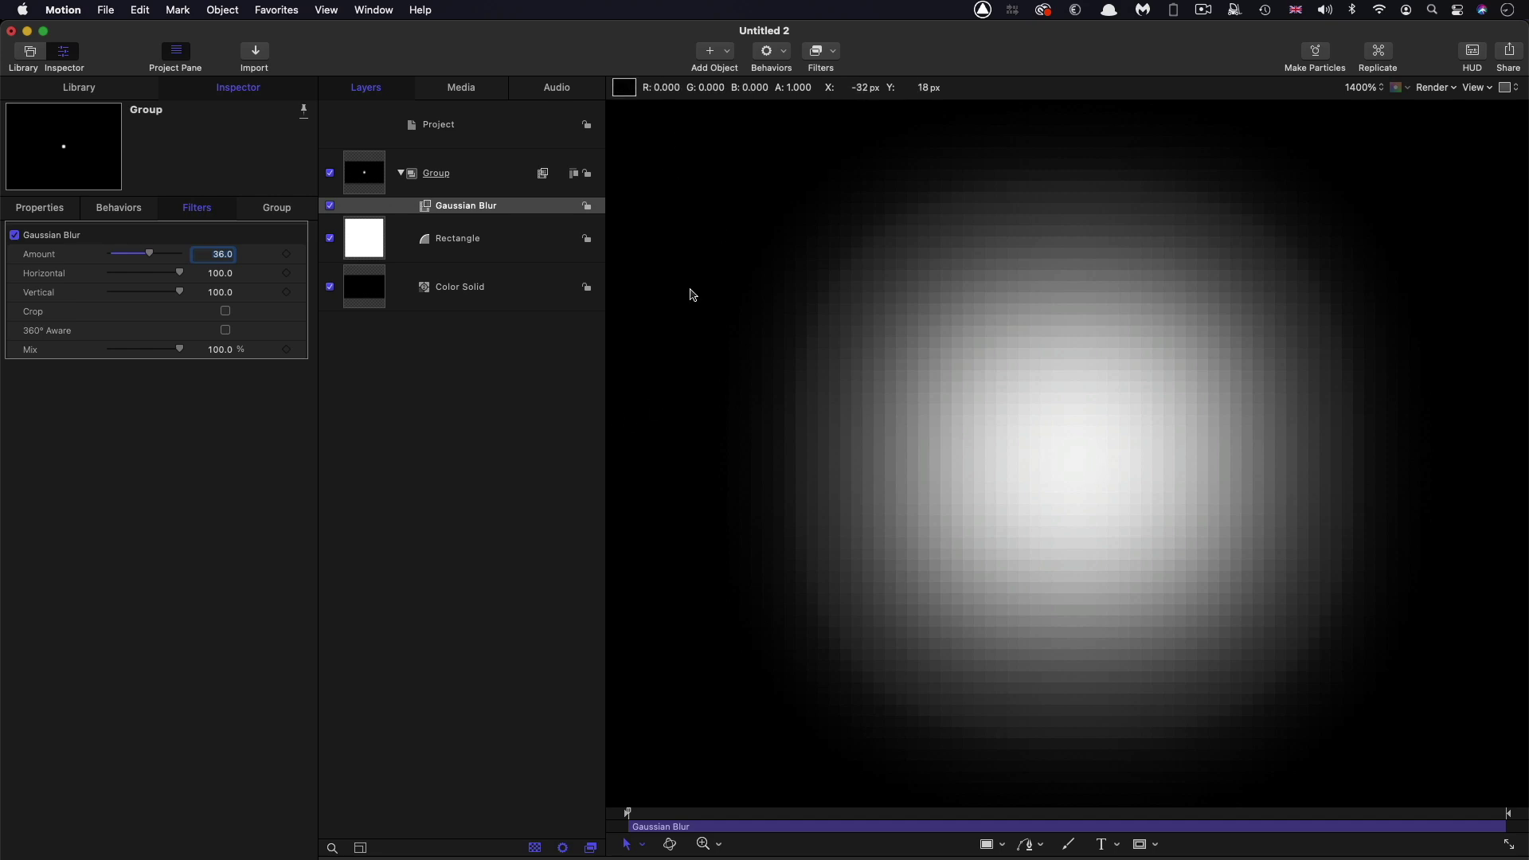
double_click(216, 255)
type("128")
key("Return")
key("super+minus")
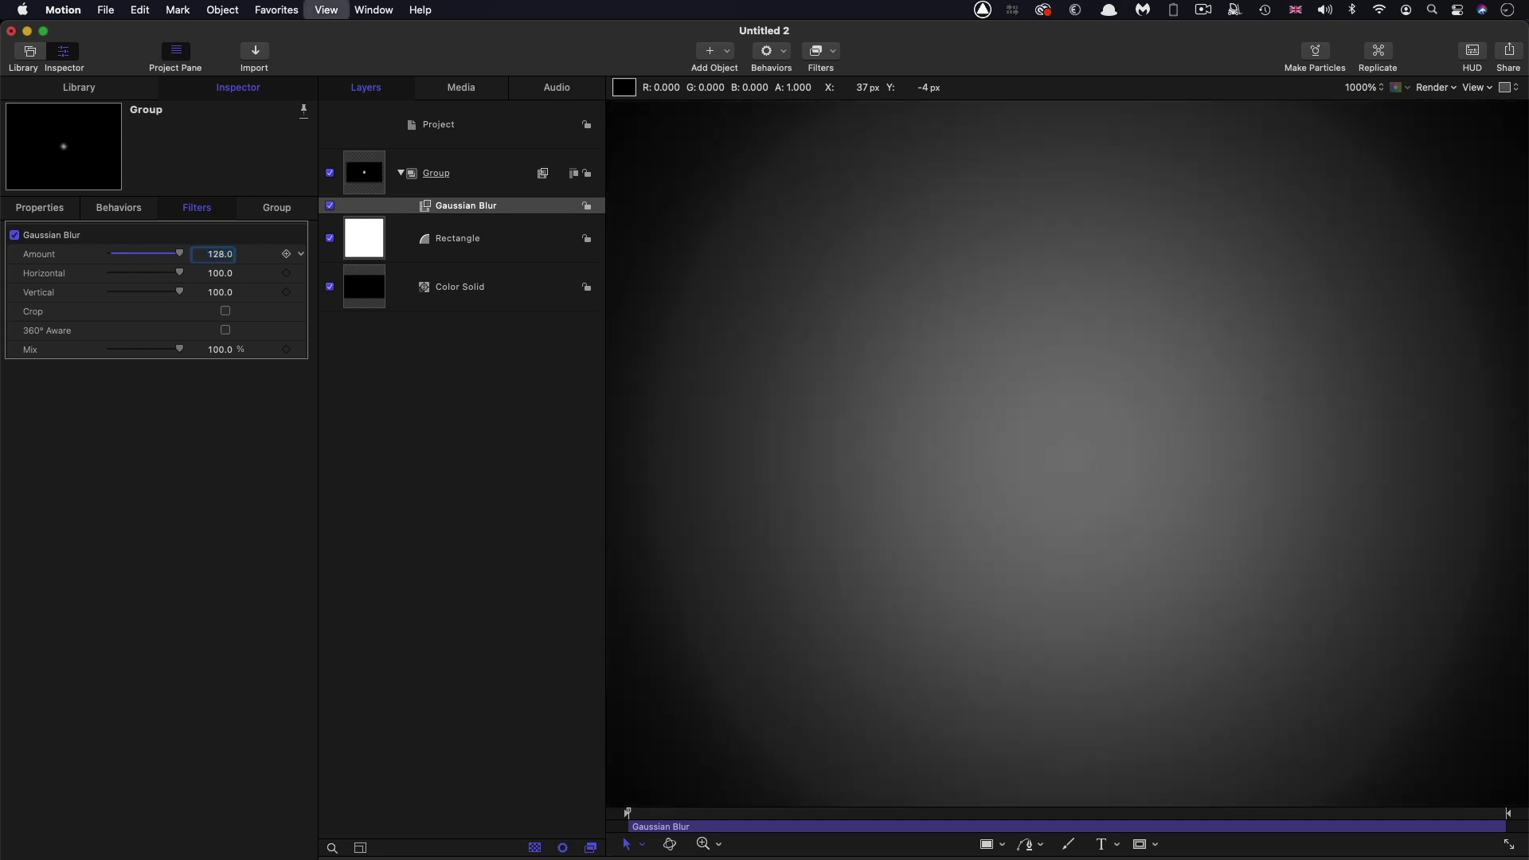
key("super+minus")
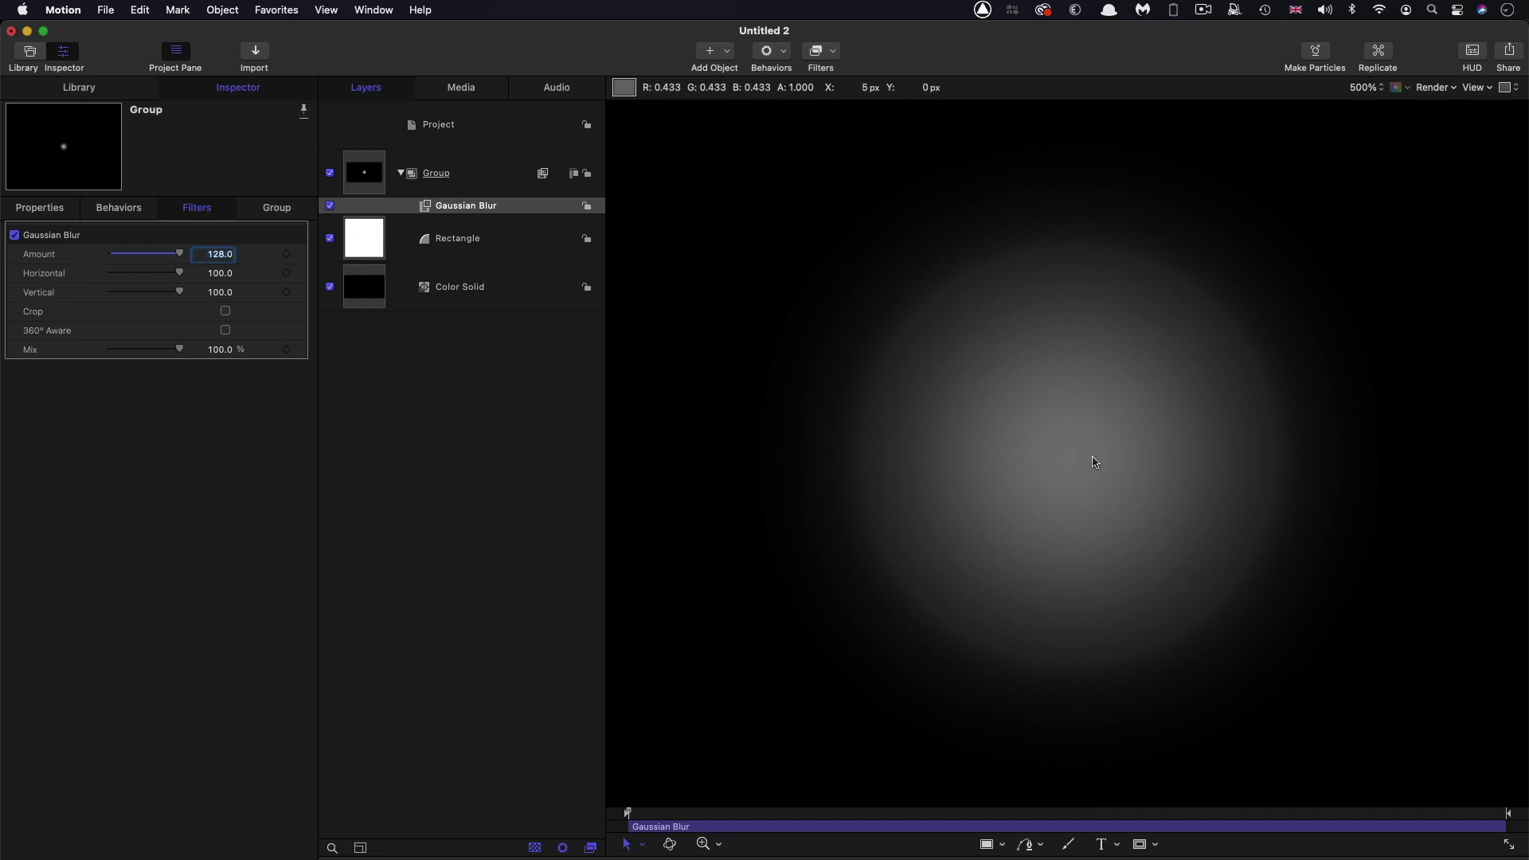
Step: Add a Levels filter to the Group and drag its white-point input left to solidify the glow
left_click(368, 176)
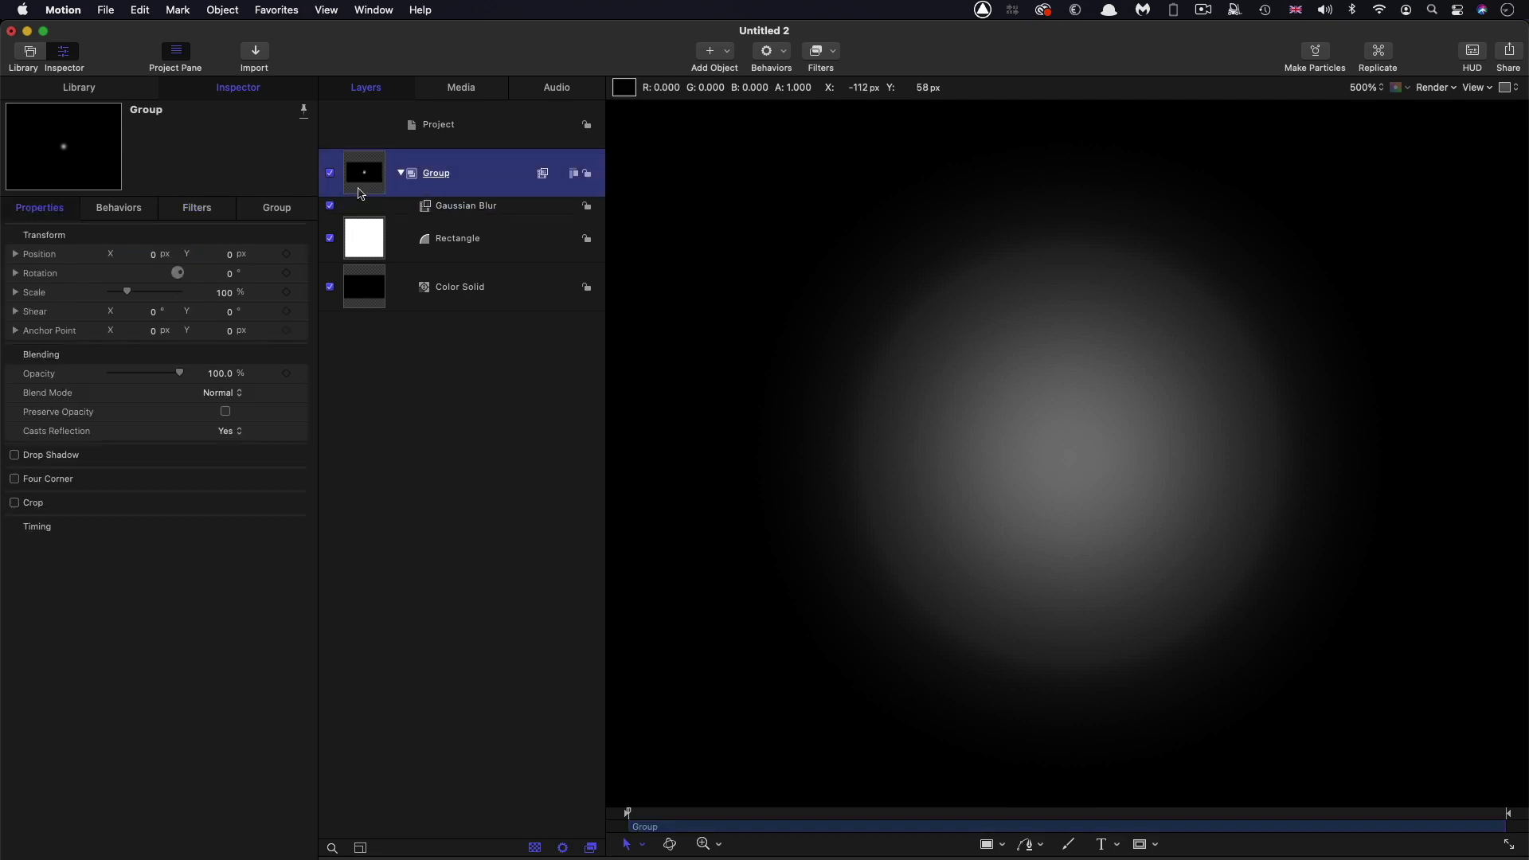
left_click(834, 49)
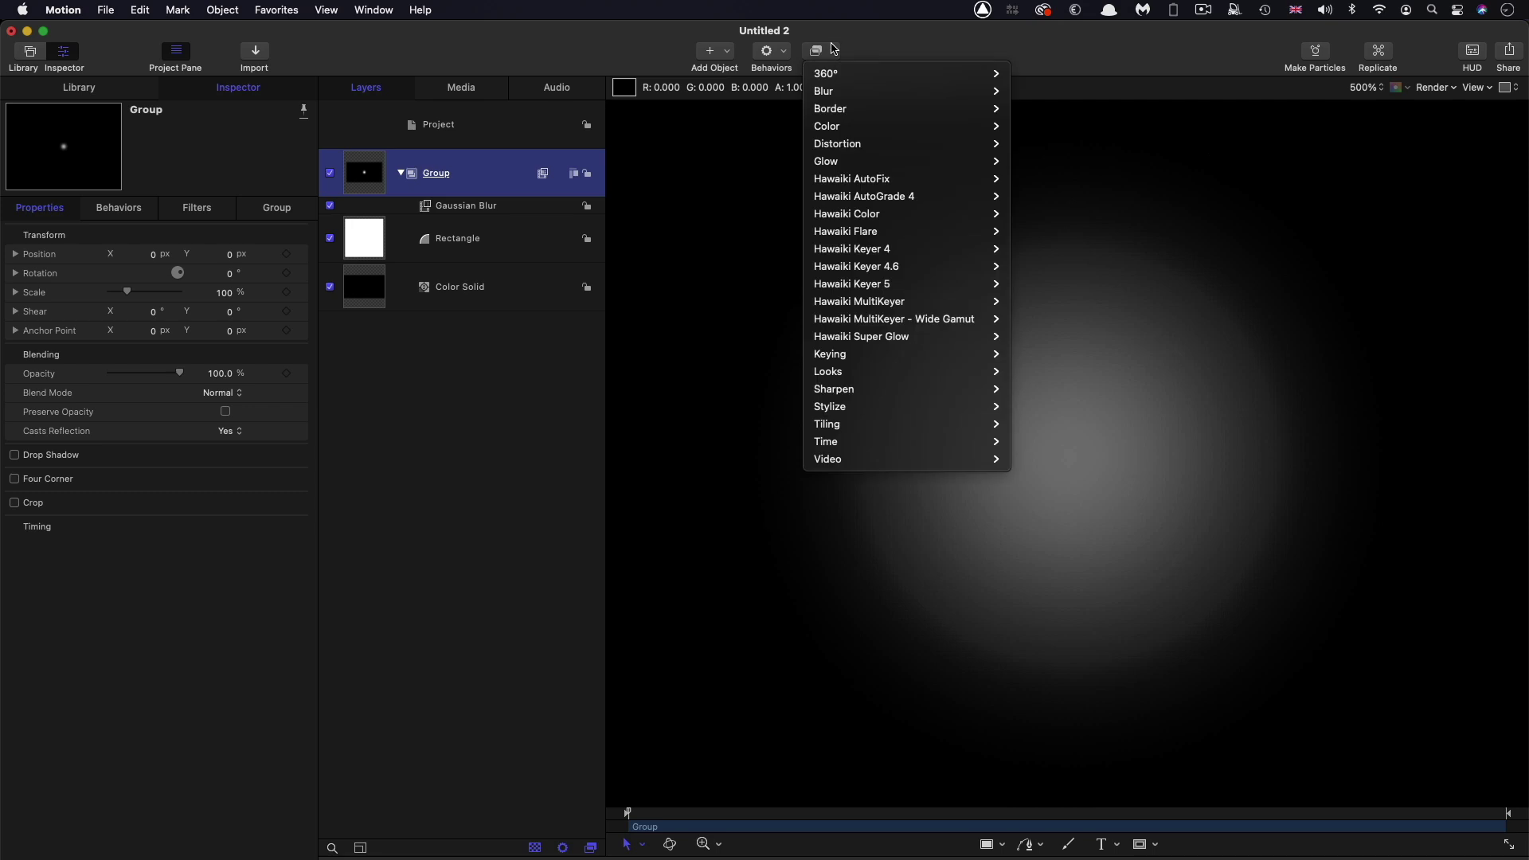
mouse_move(836, 128)
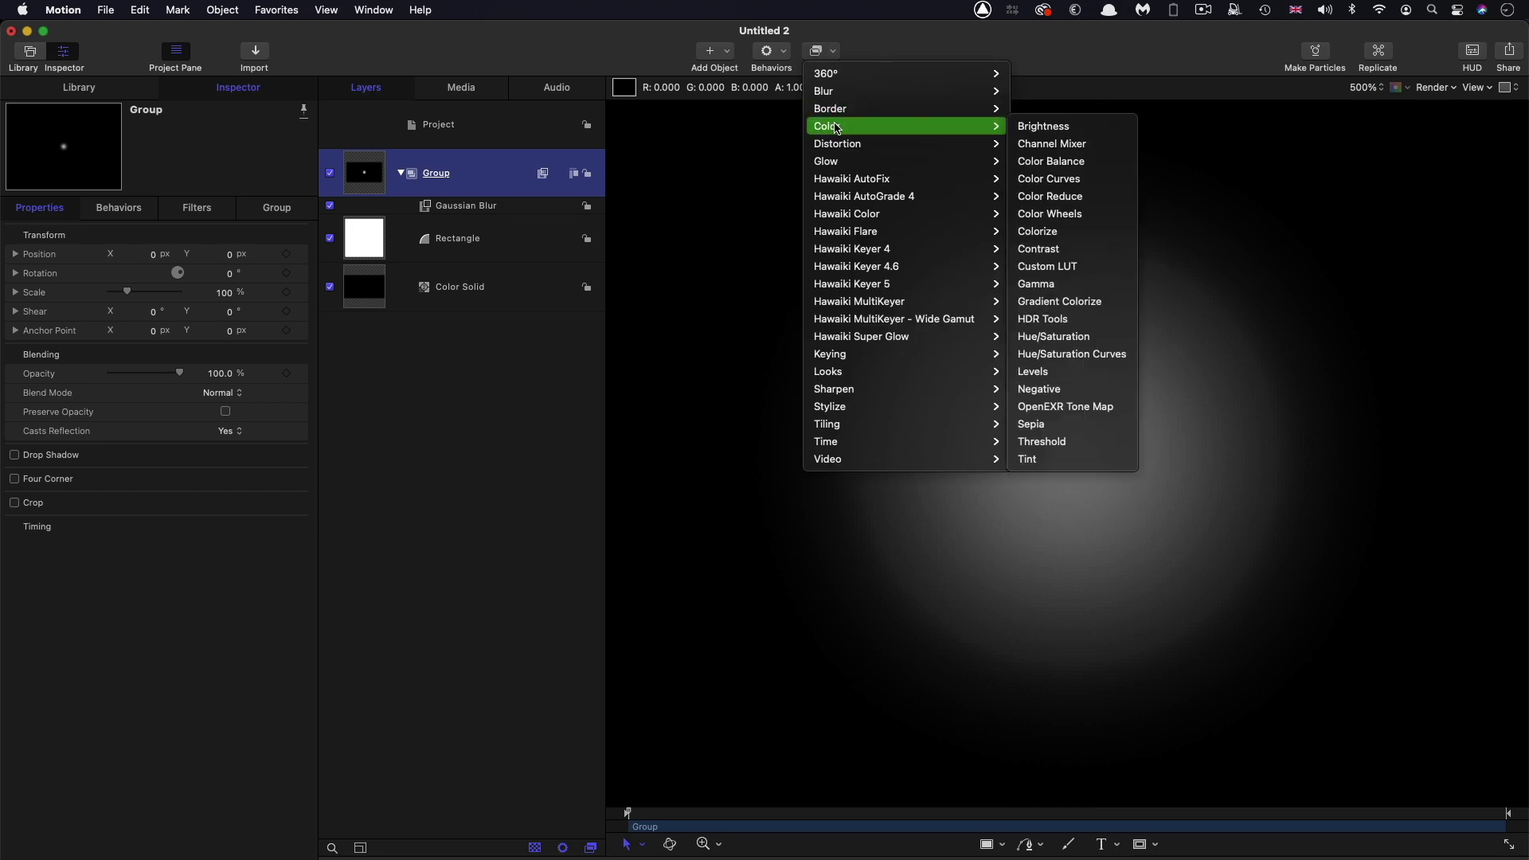
left_click(1084, 372)
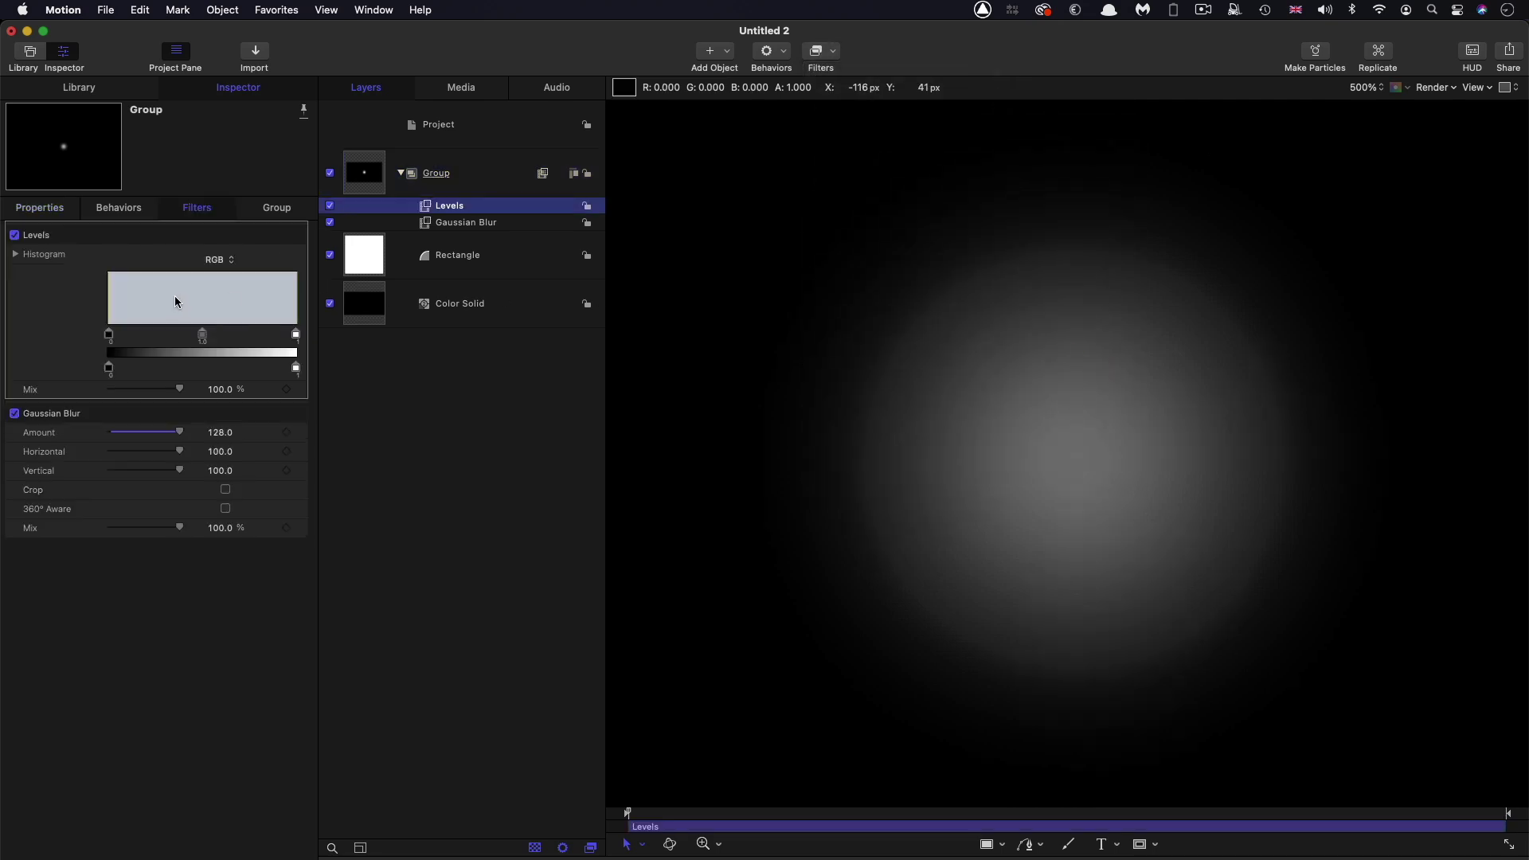
left_click_drag(297, 335, 116, 344)
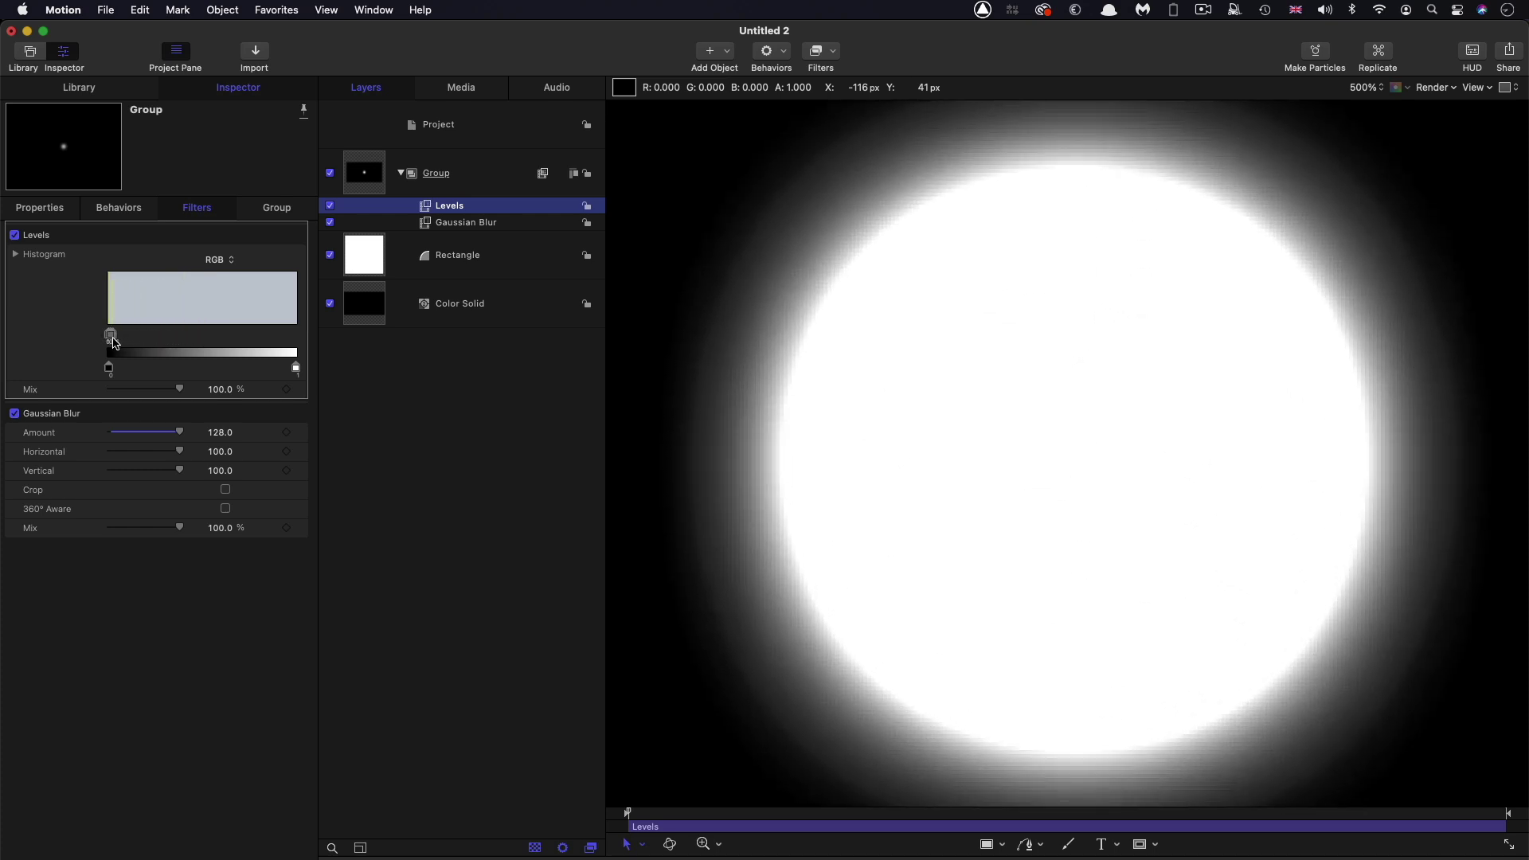
key("super+minus")
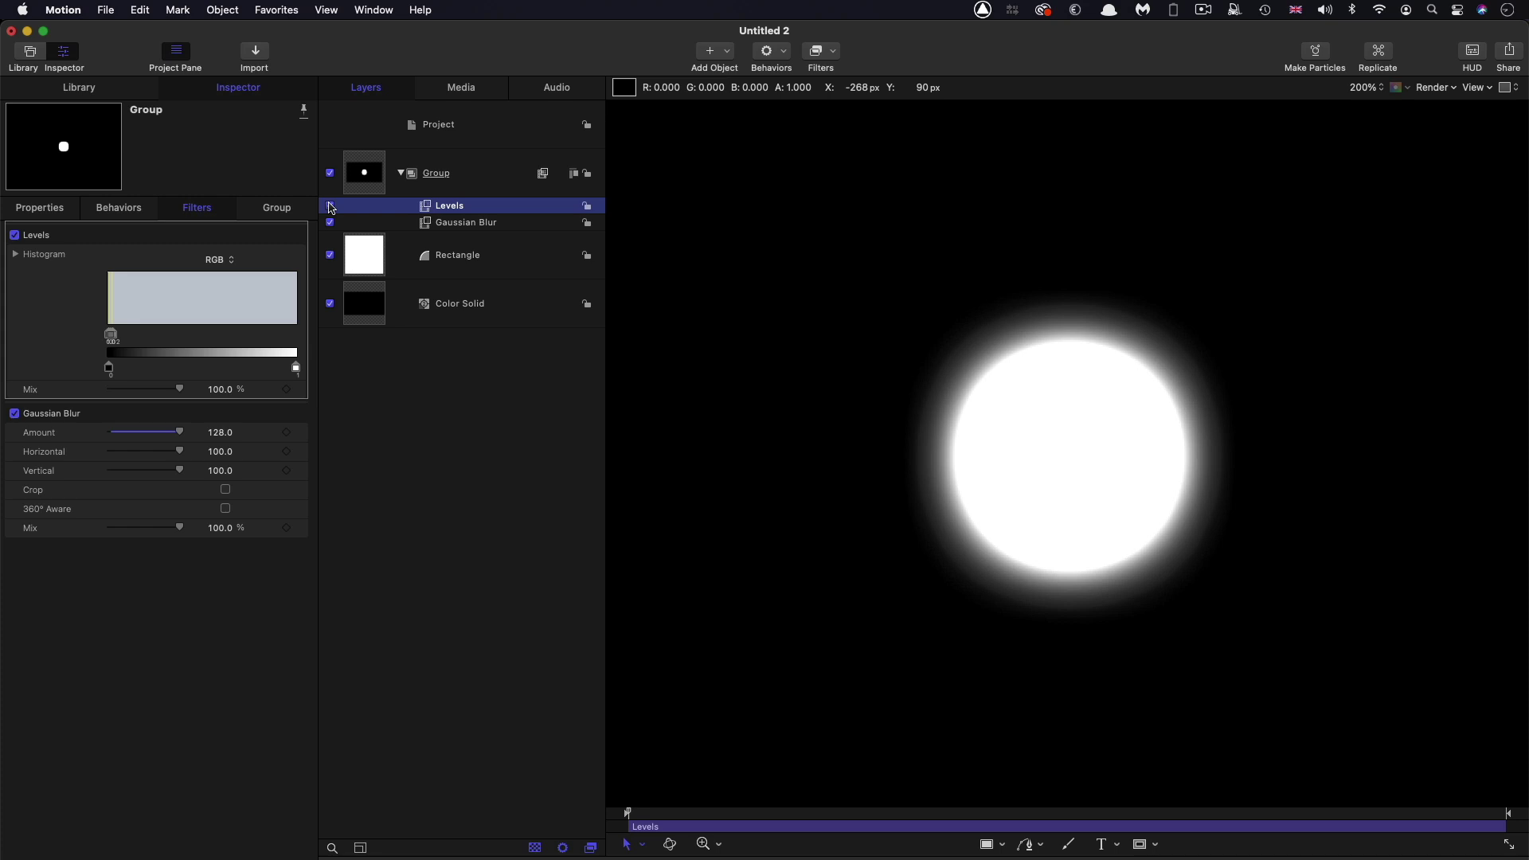
Step: Turn off the Levels filter and add a Threshold filter to the Group
left_click(331, 206)
left_click(359, 178)
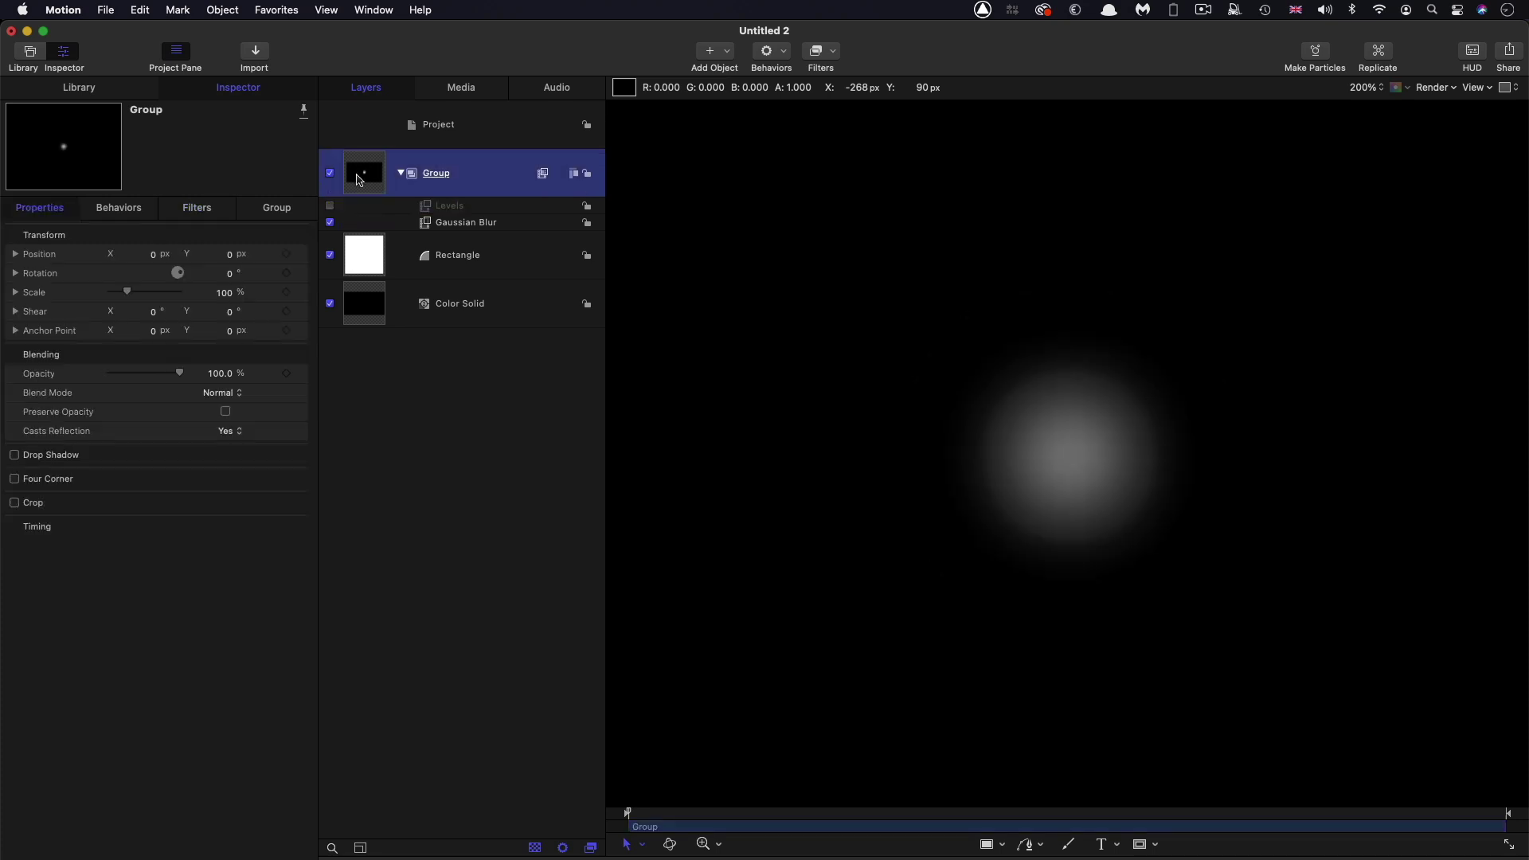
left_click(835, 55)
mouse_move(837, 129)
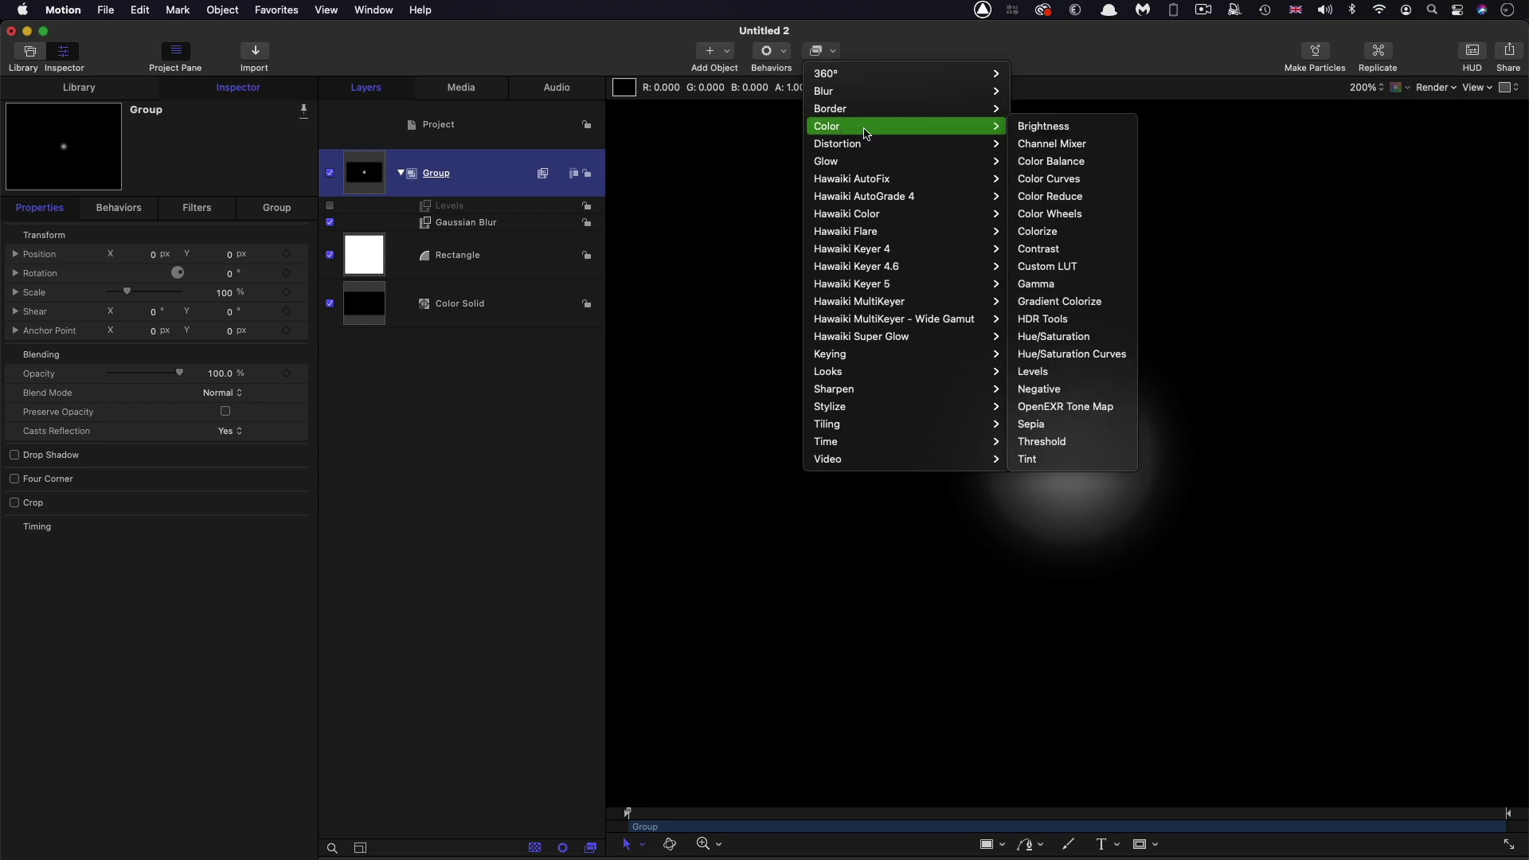
left_click(1053, 443)
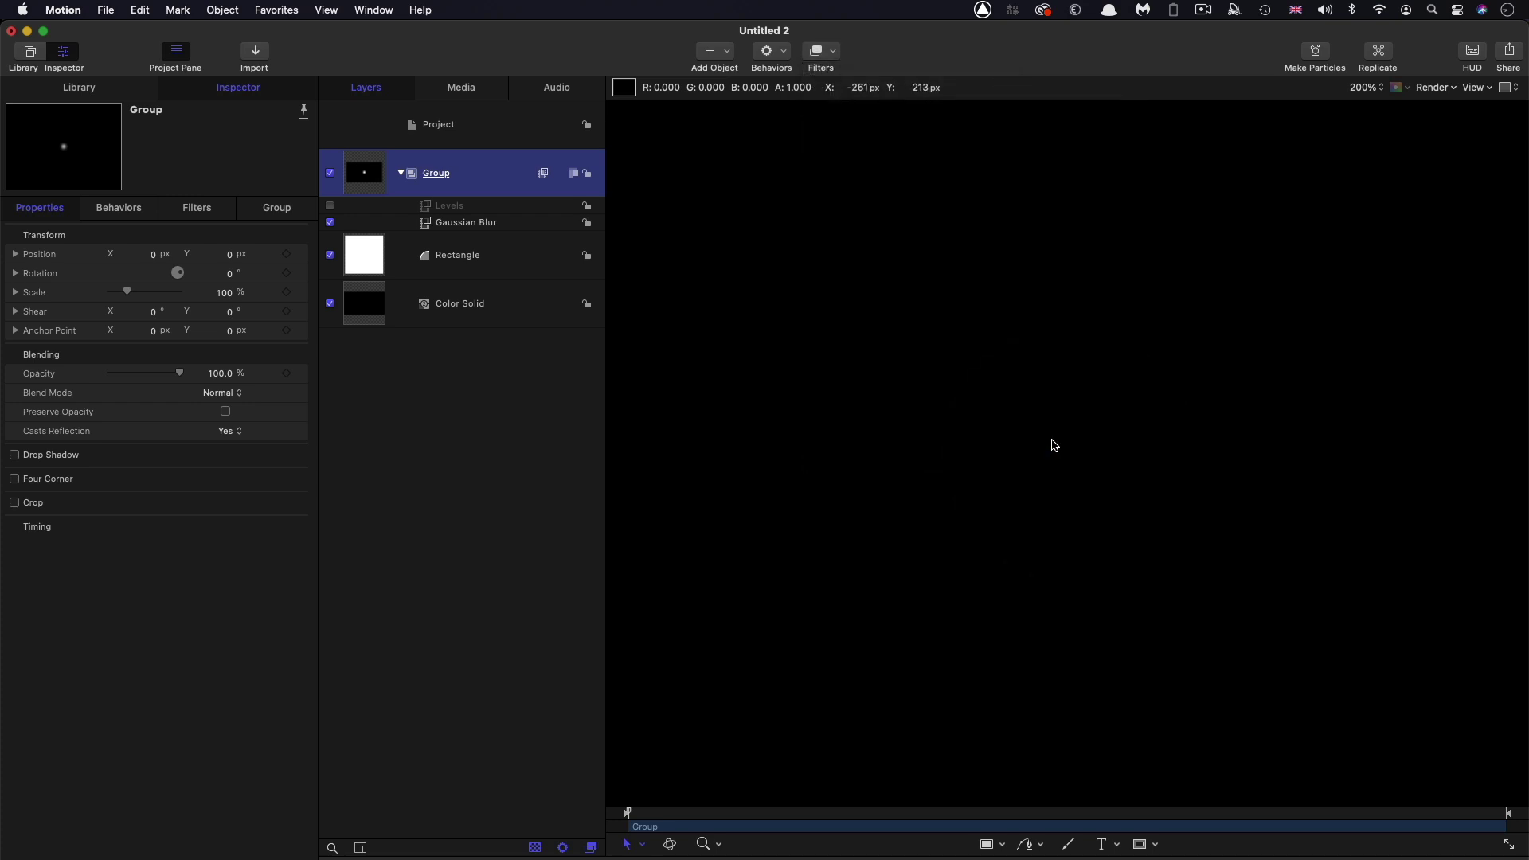
Step: Set Threshold to 0.01 and Smoothness back to 0 for a hard-edged circle
left_click_drag(129, 254, 97, 277)
left_click(223, 254)
type("0.01")
key("Return")
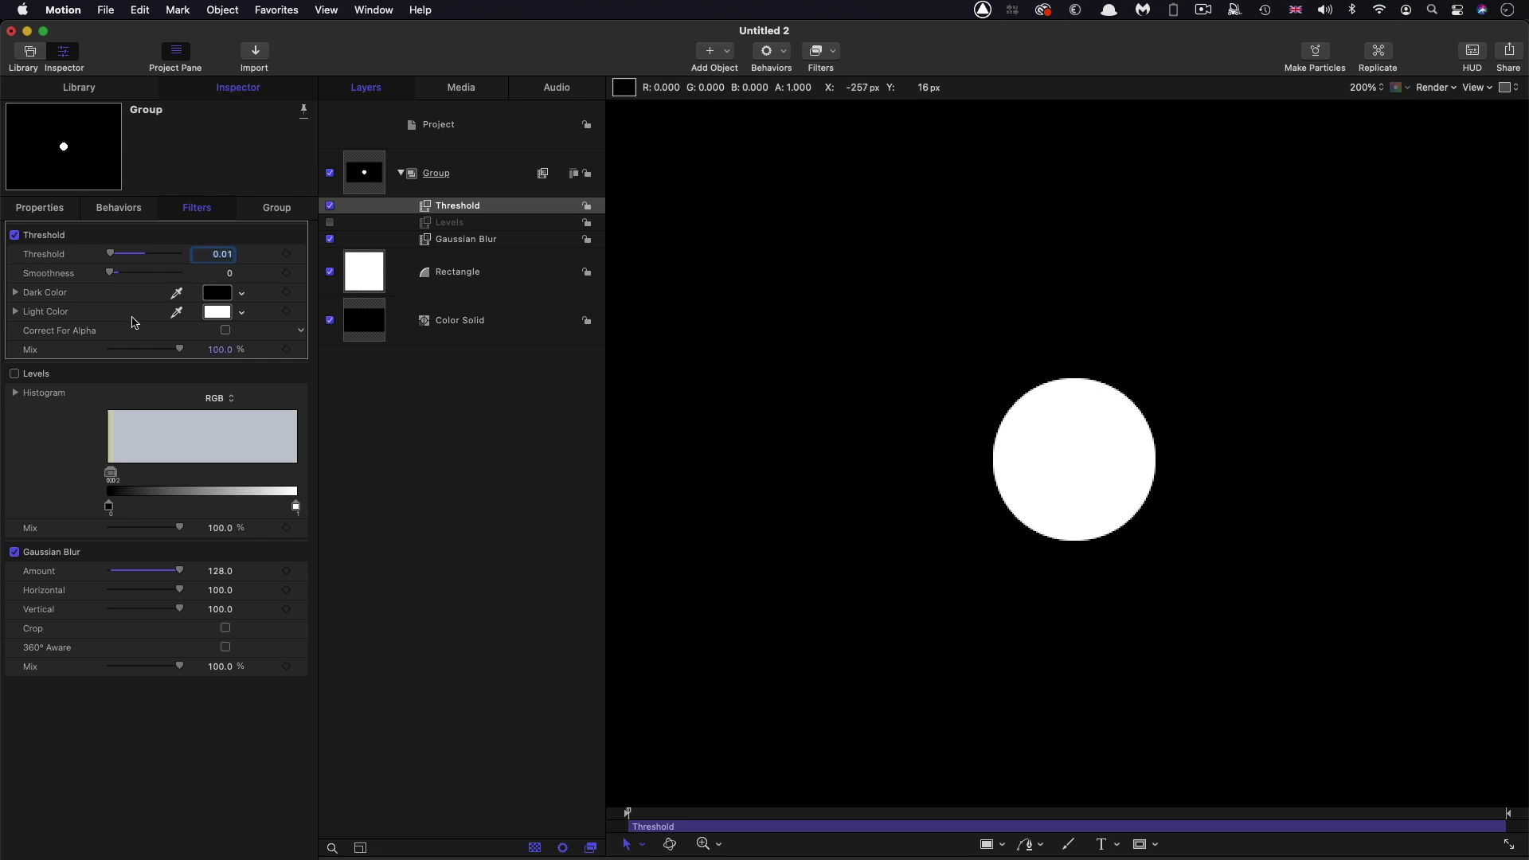
left_click_drag(109, 276, 110, 277)
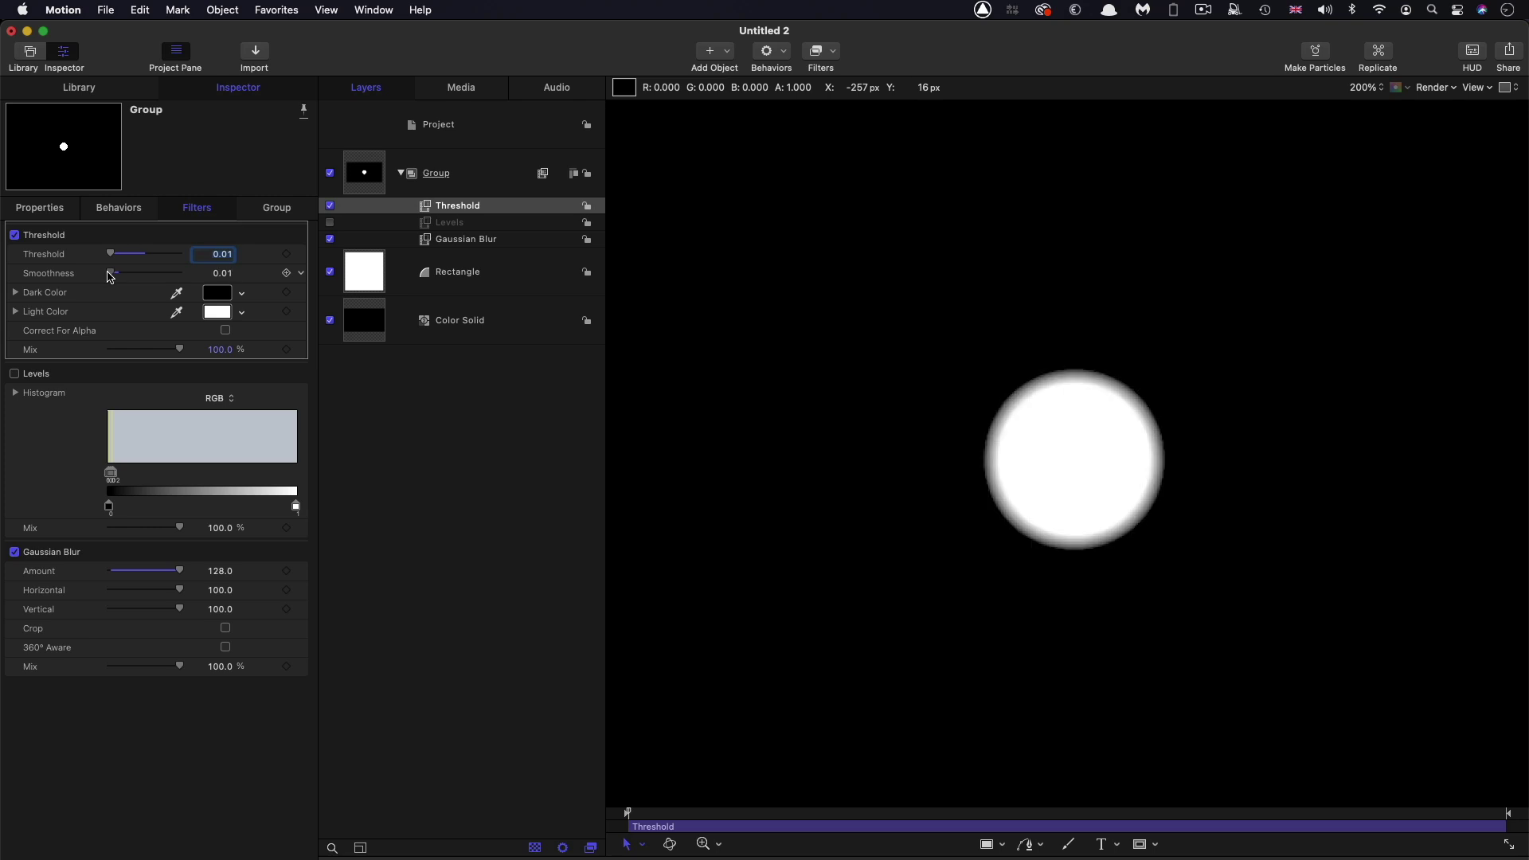
left_click_drag(110, 277, 102, 277)
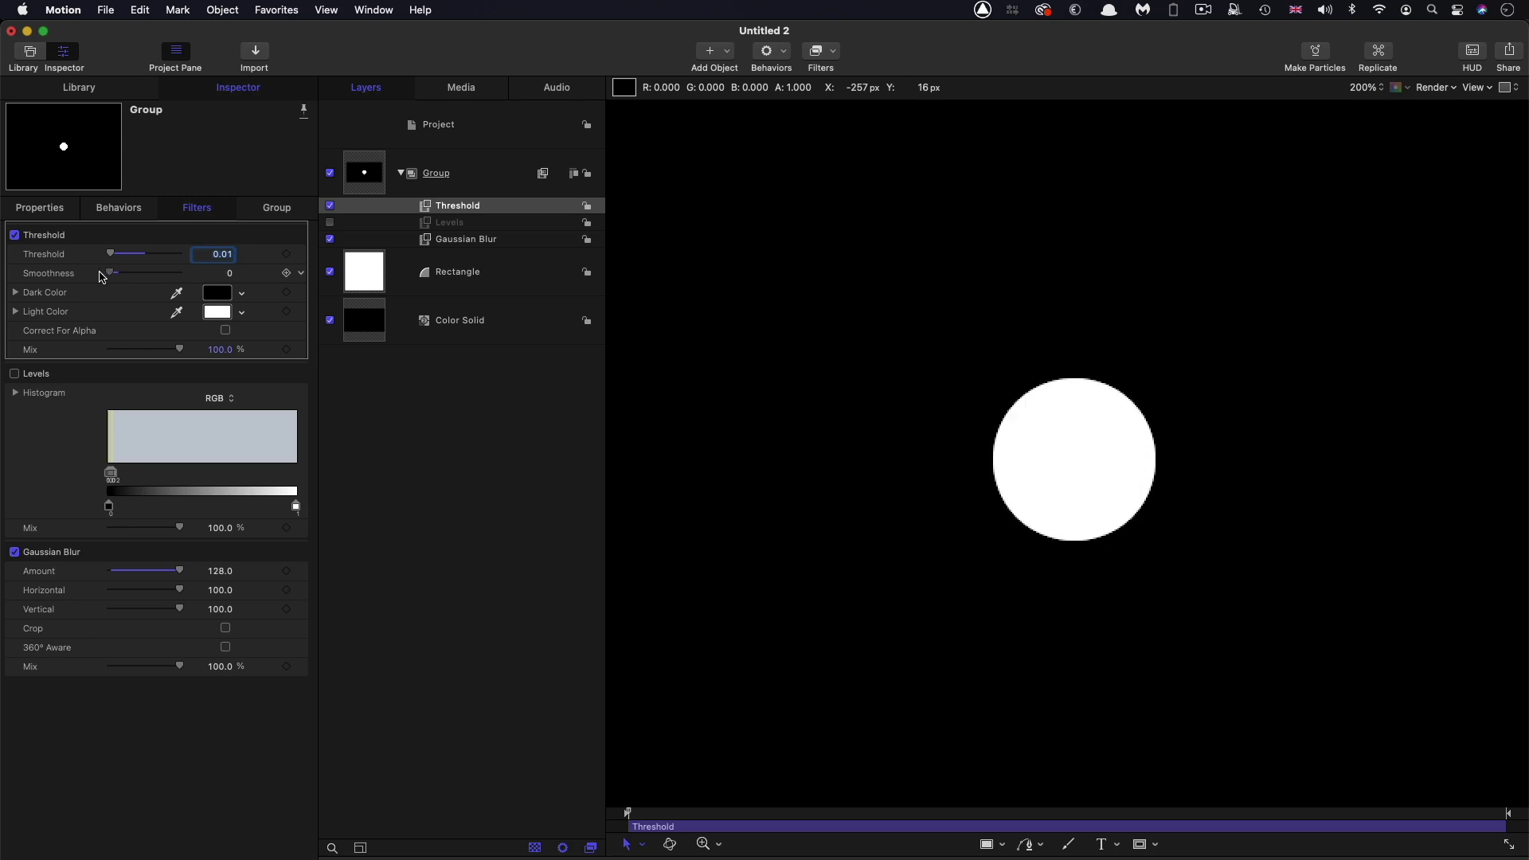
left_click(362, 282)
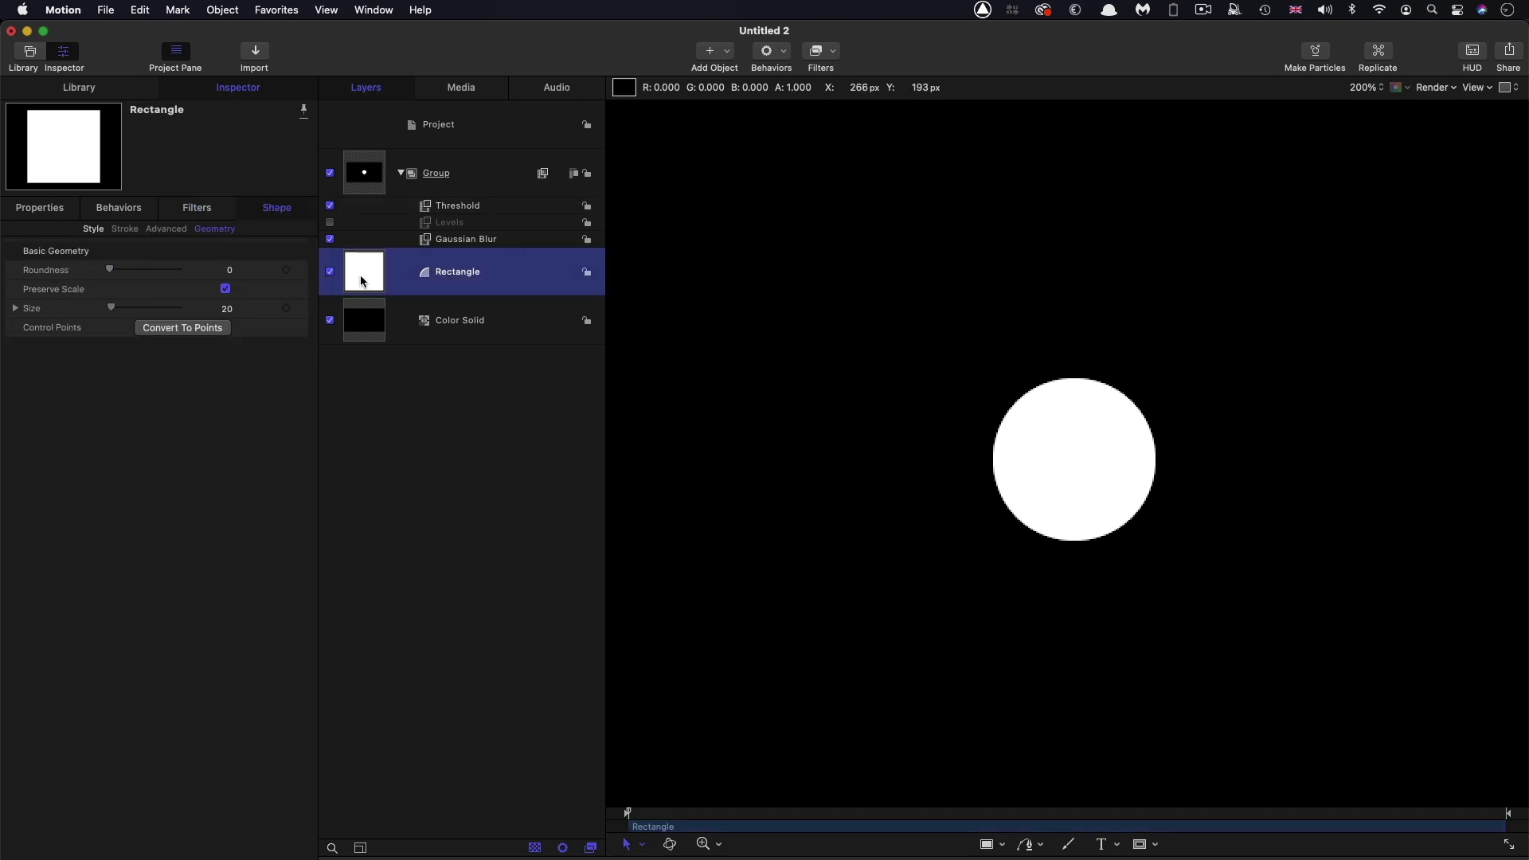
Step: Set the rectangle's Geometry Size to 250 and zoom out to see the whole square
left_click(227, 310)
type("250")
key("Return")
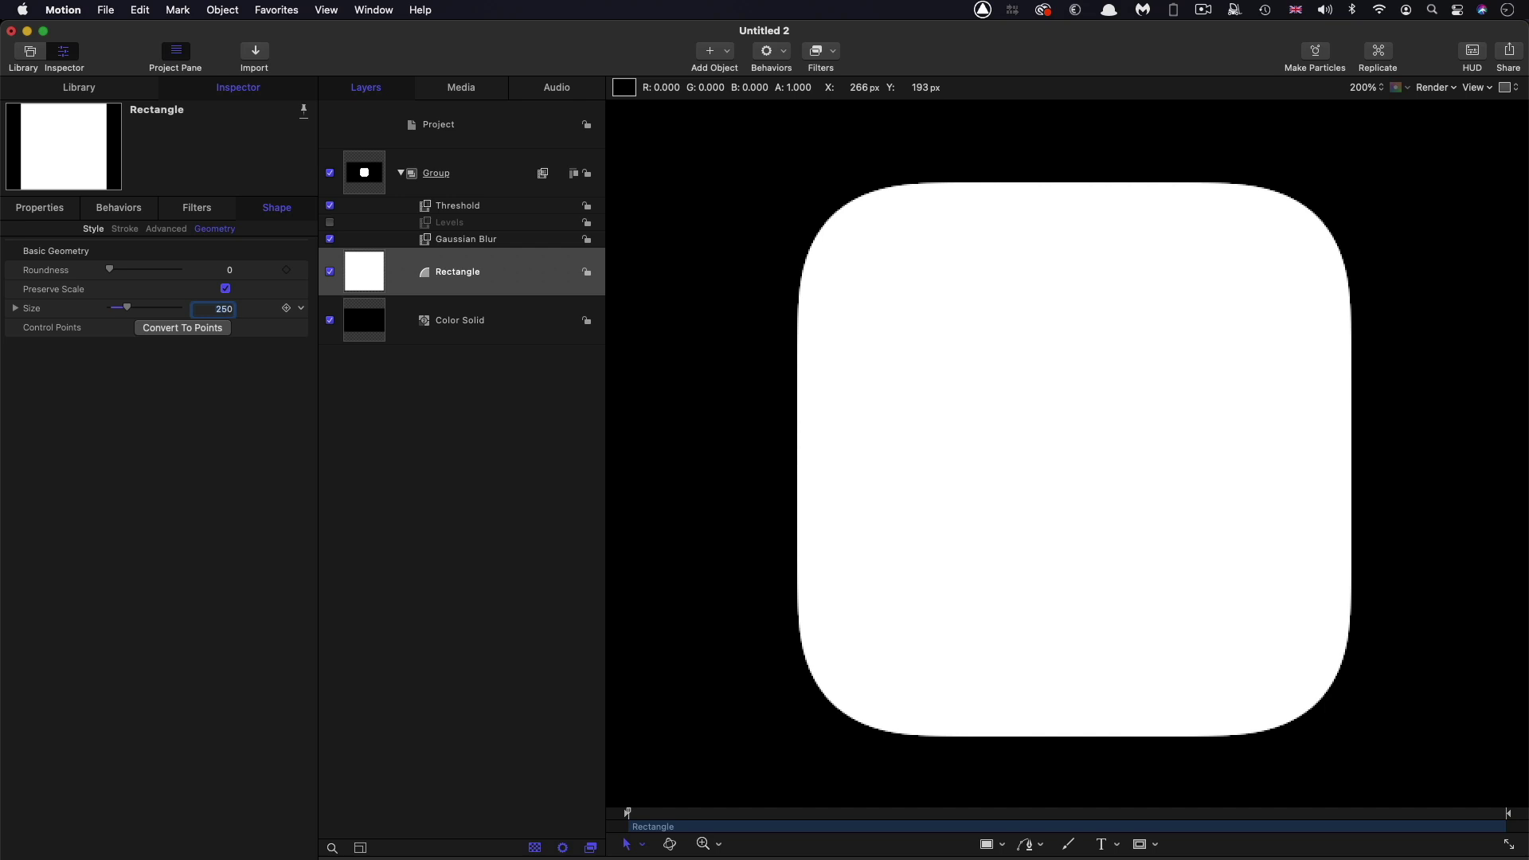
key("shift+z")
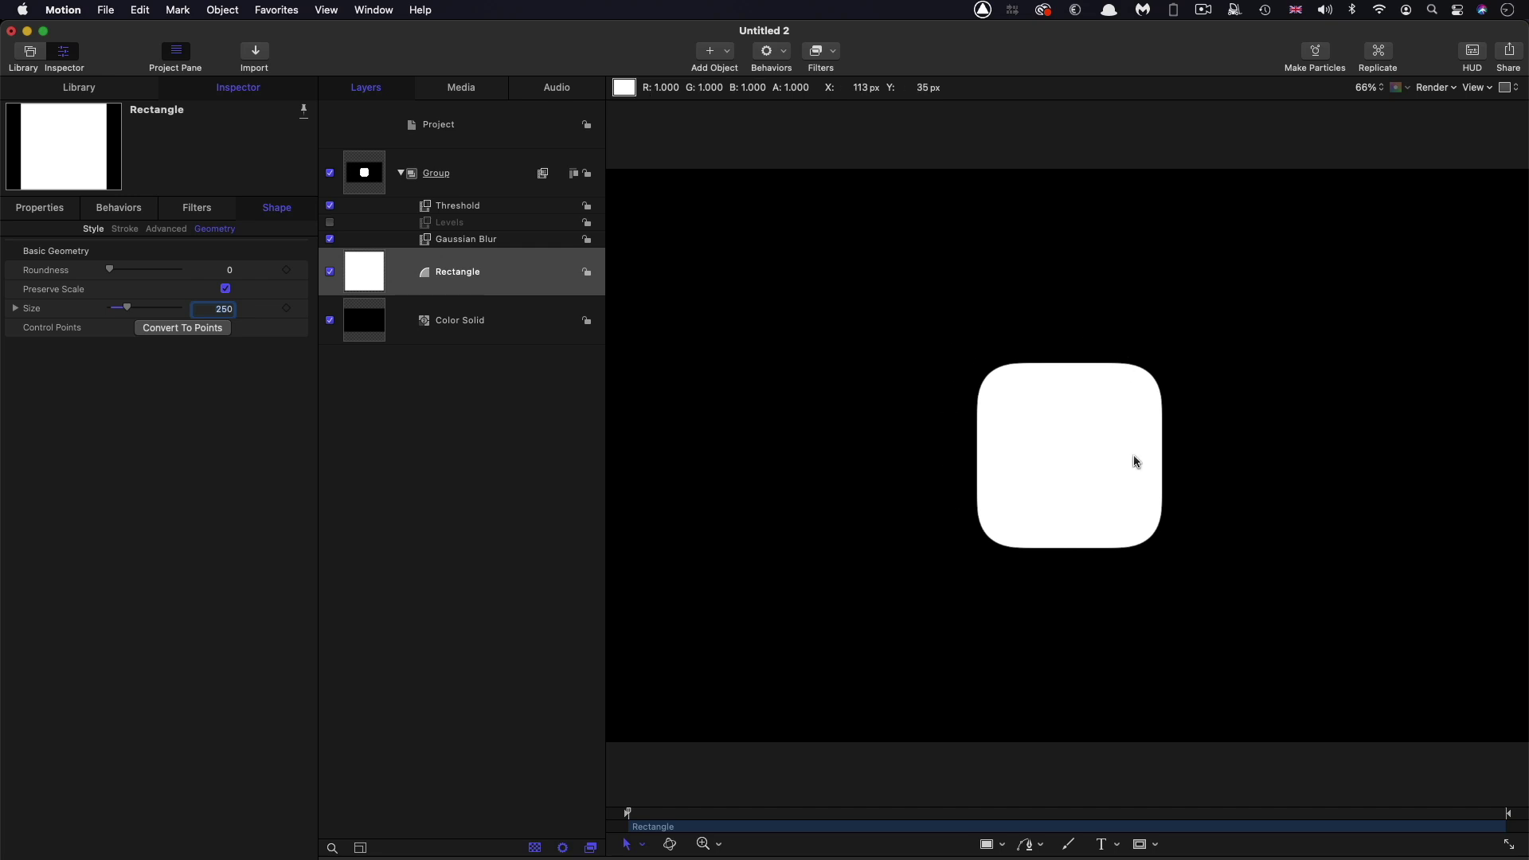
Step: Duplicate the rectangle and drag the copy onto the original so the two squares merge
key("super+d")
key("BackSpace")
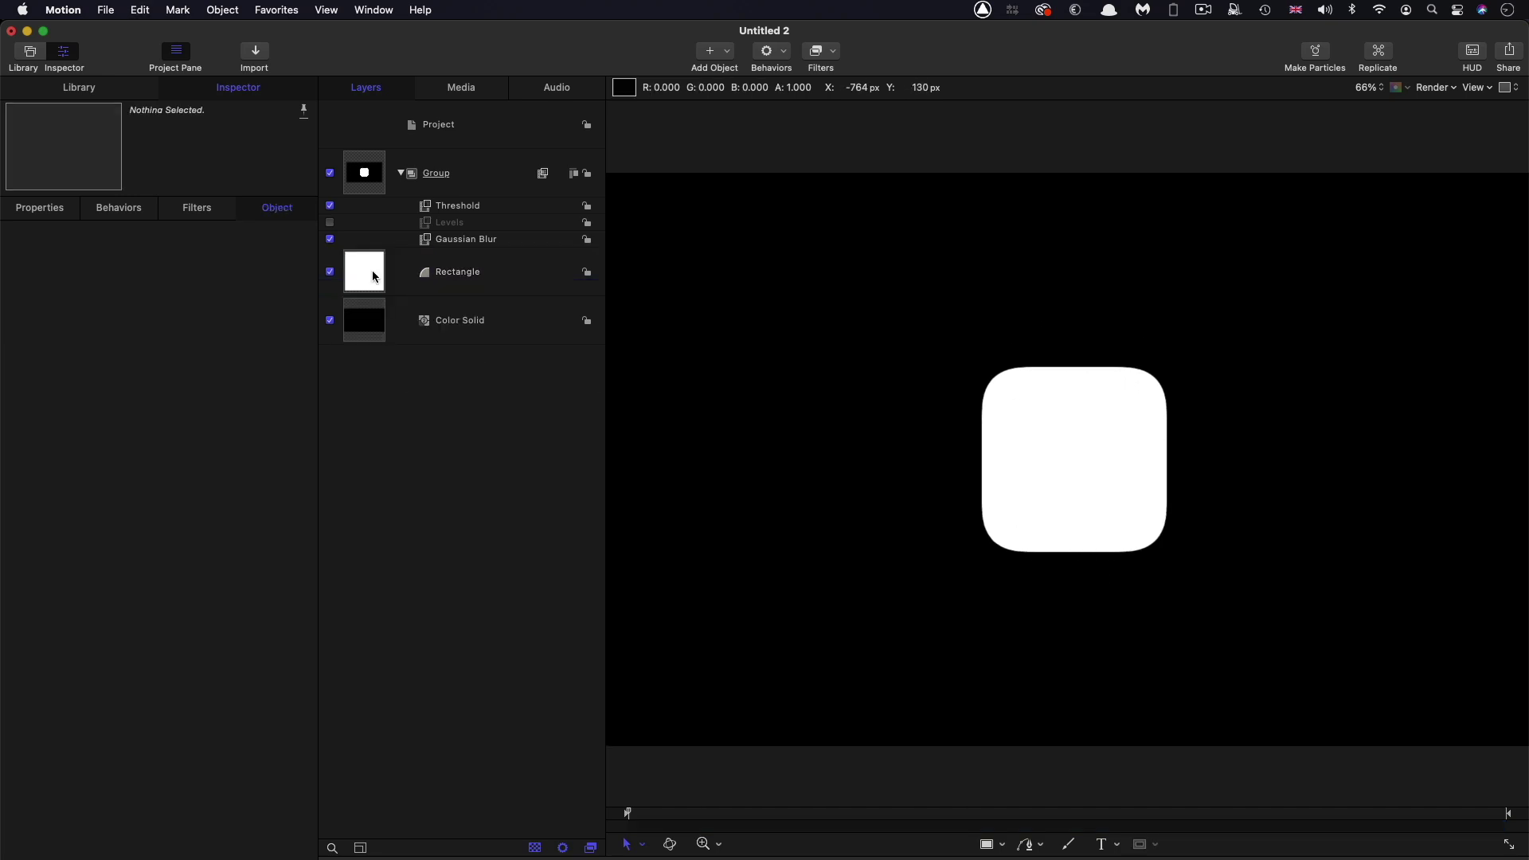
left_click(362, 269)
right_click(361, 267)
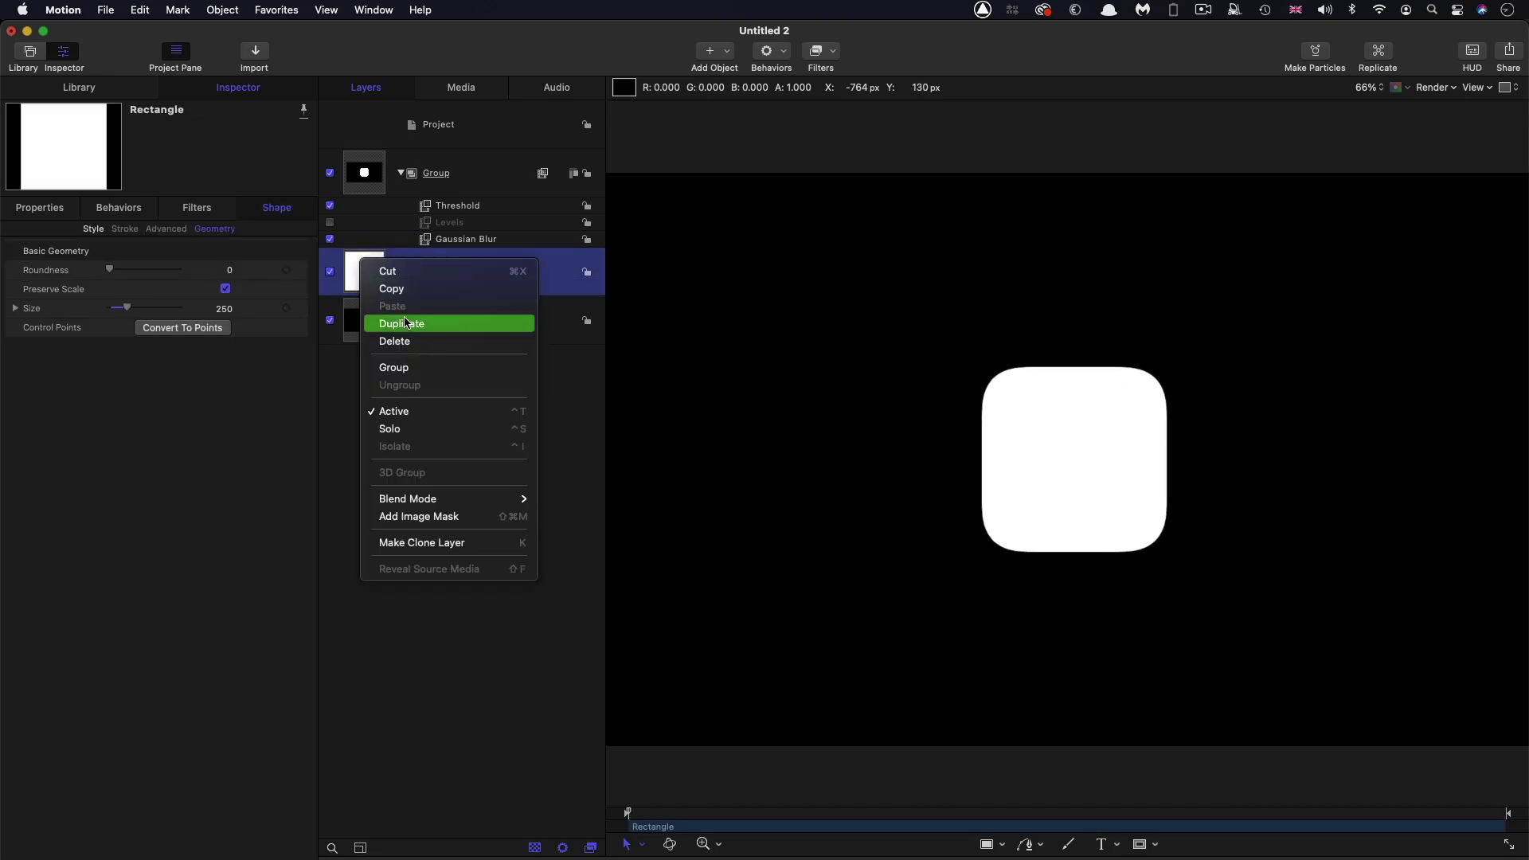
left_click(406, 320)
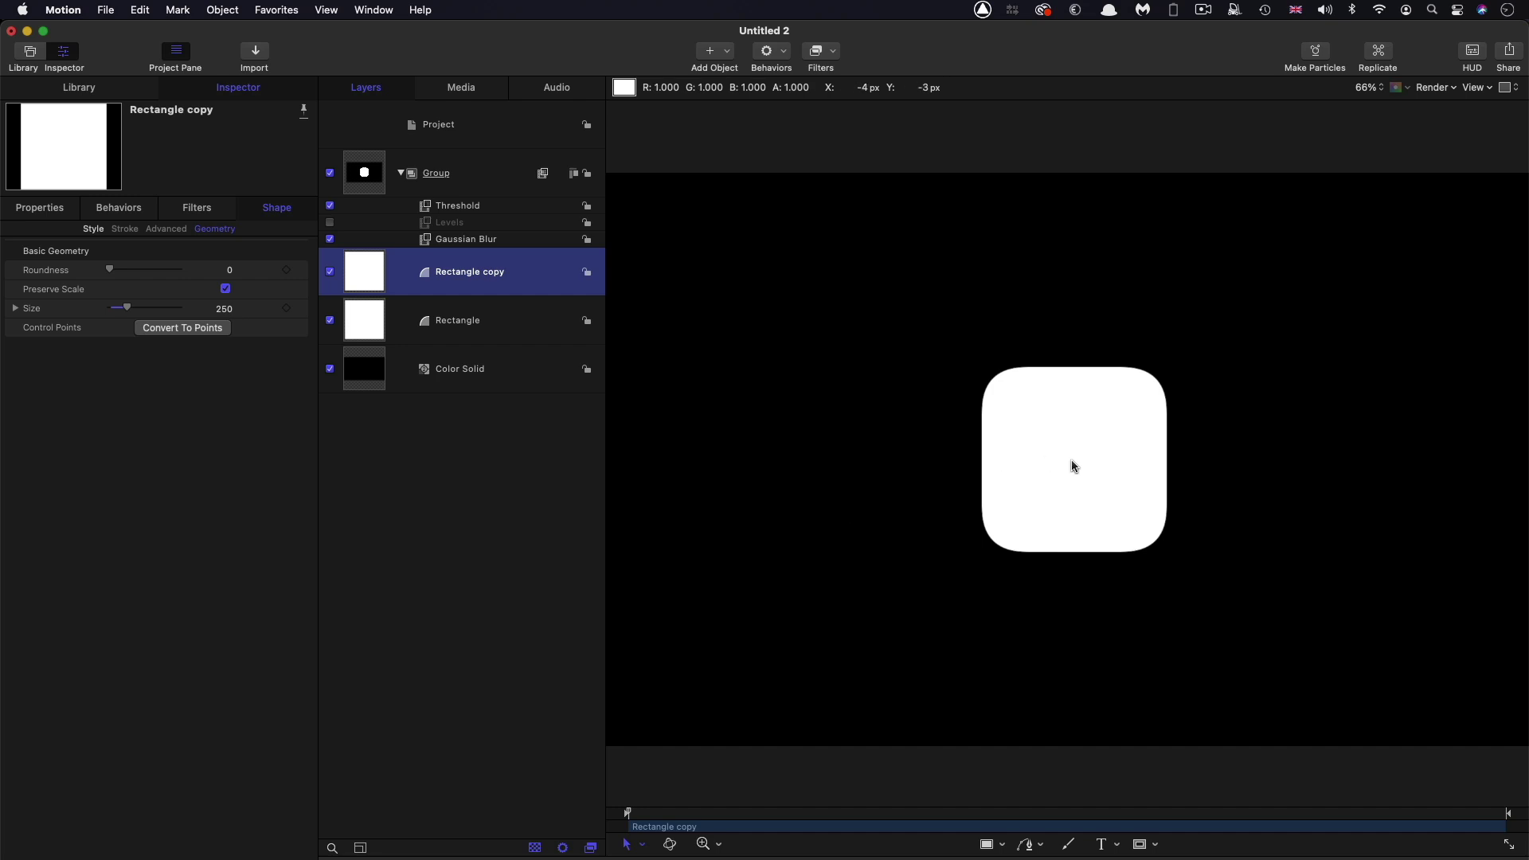
left_click_drag(1072, 460, 788, 435)
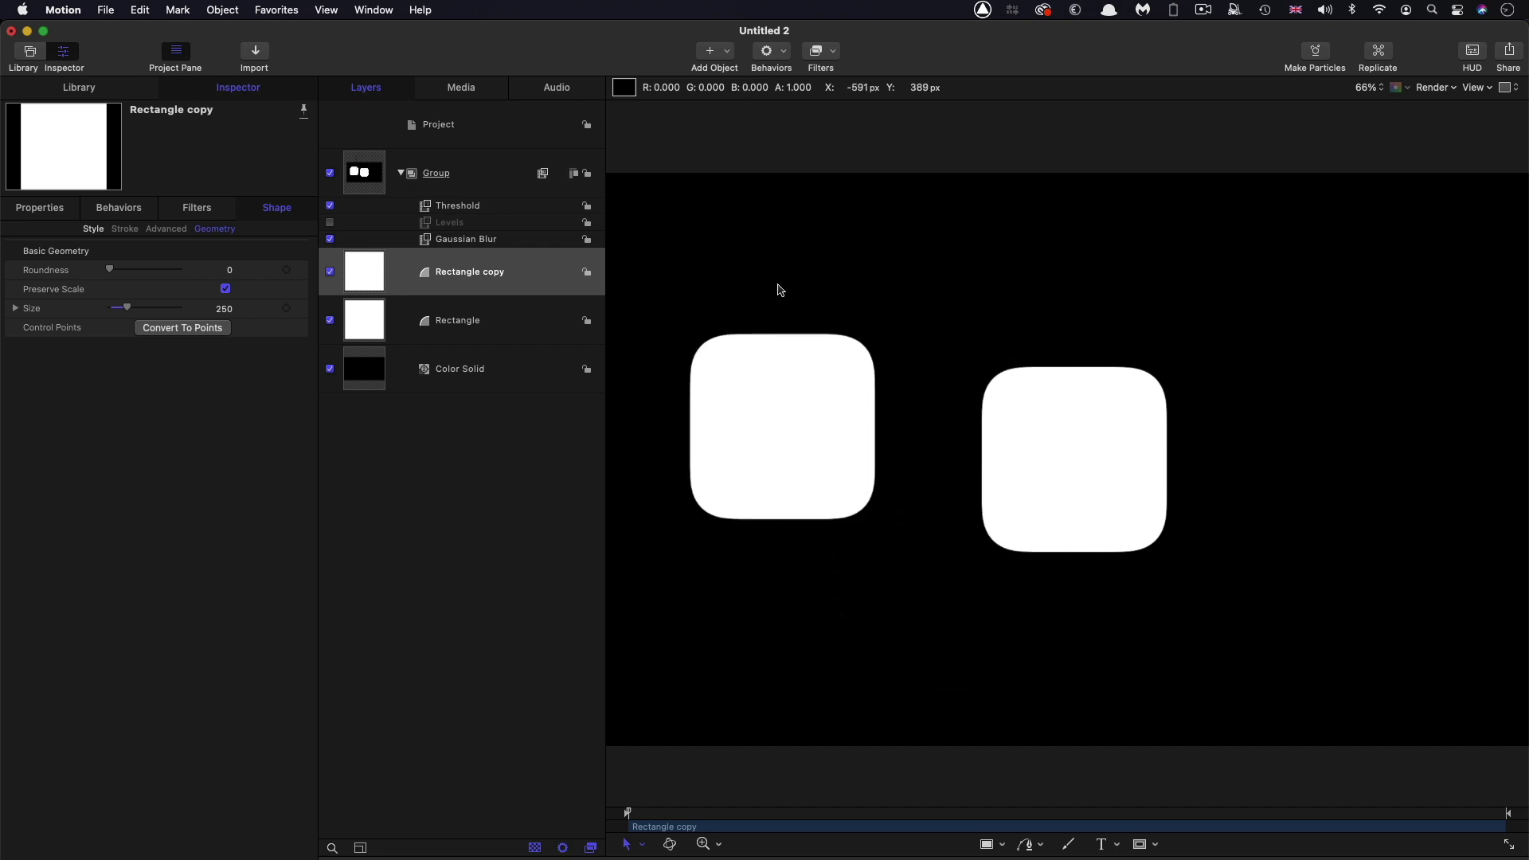
left_click_drag(787, 400, 934, 319)
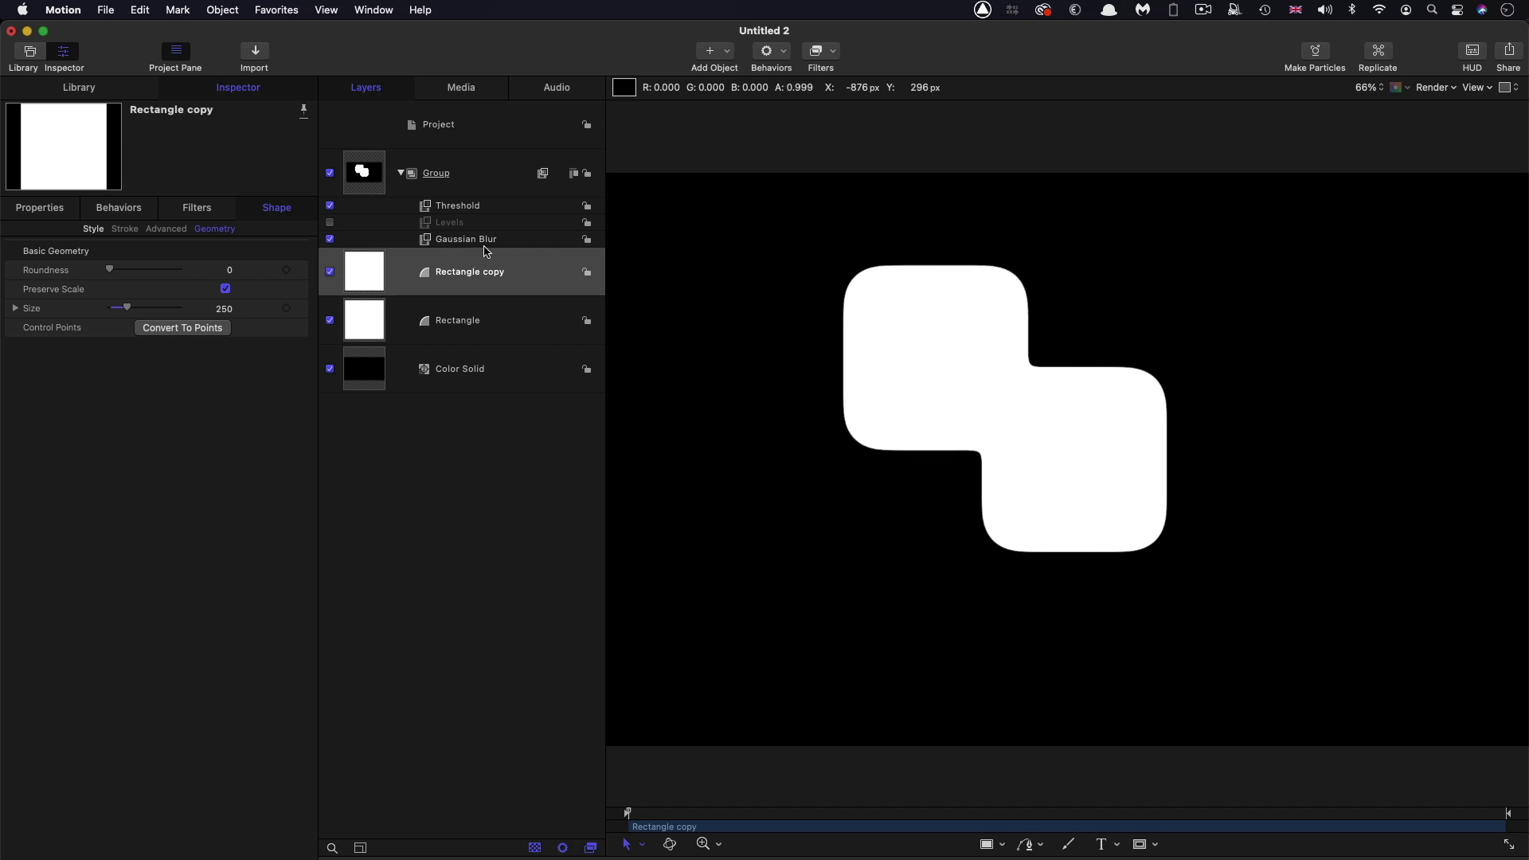
Step: Change the Gaussian Blur Amount to 256
left_click(469, 242)
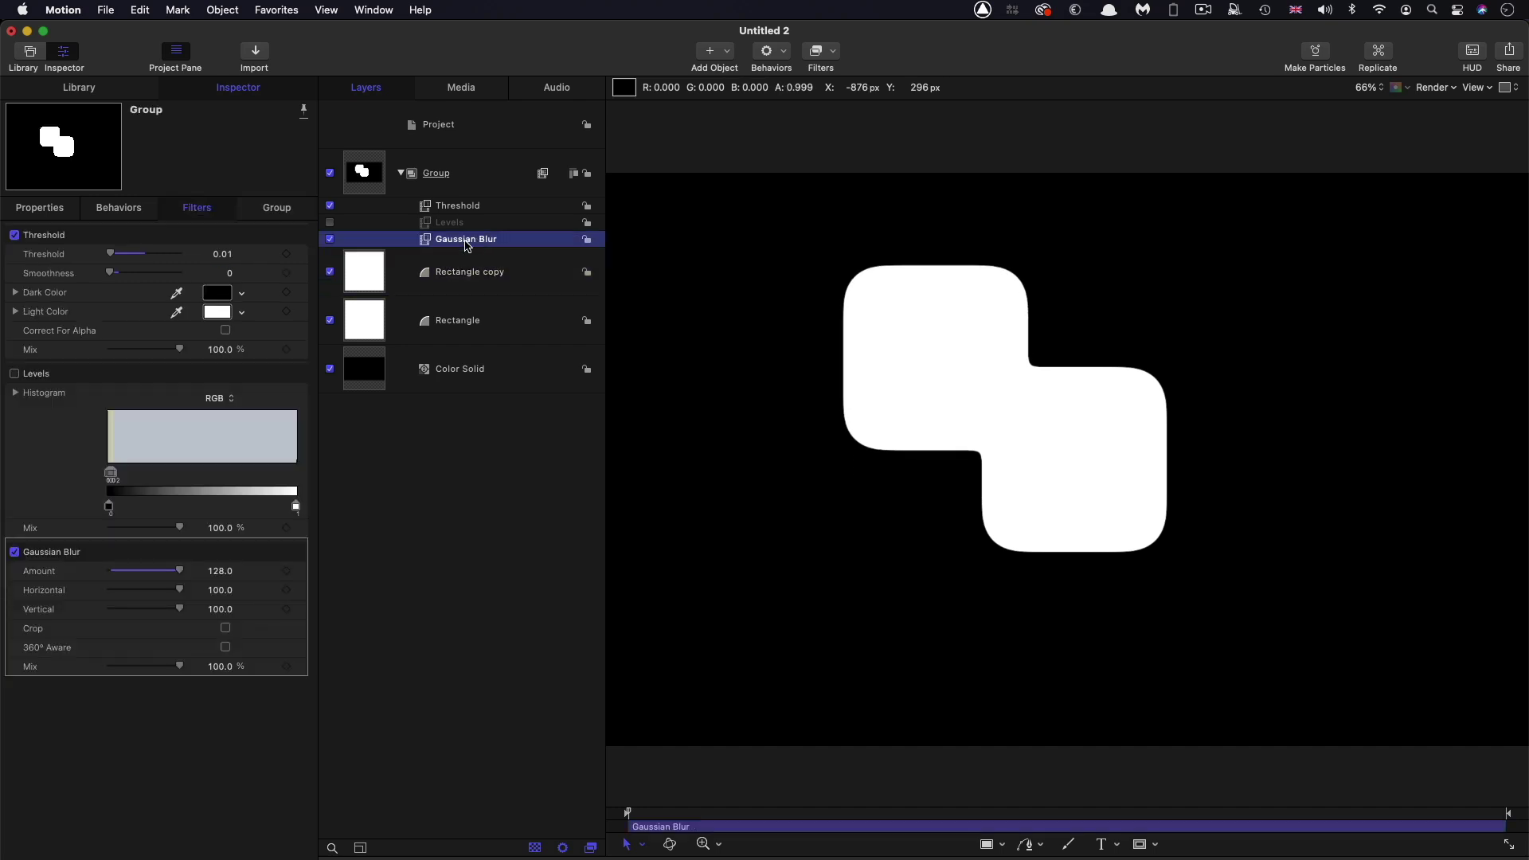
left_click(220, 572)
key("Return")
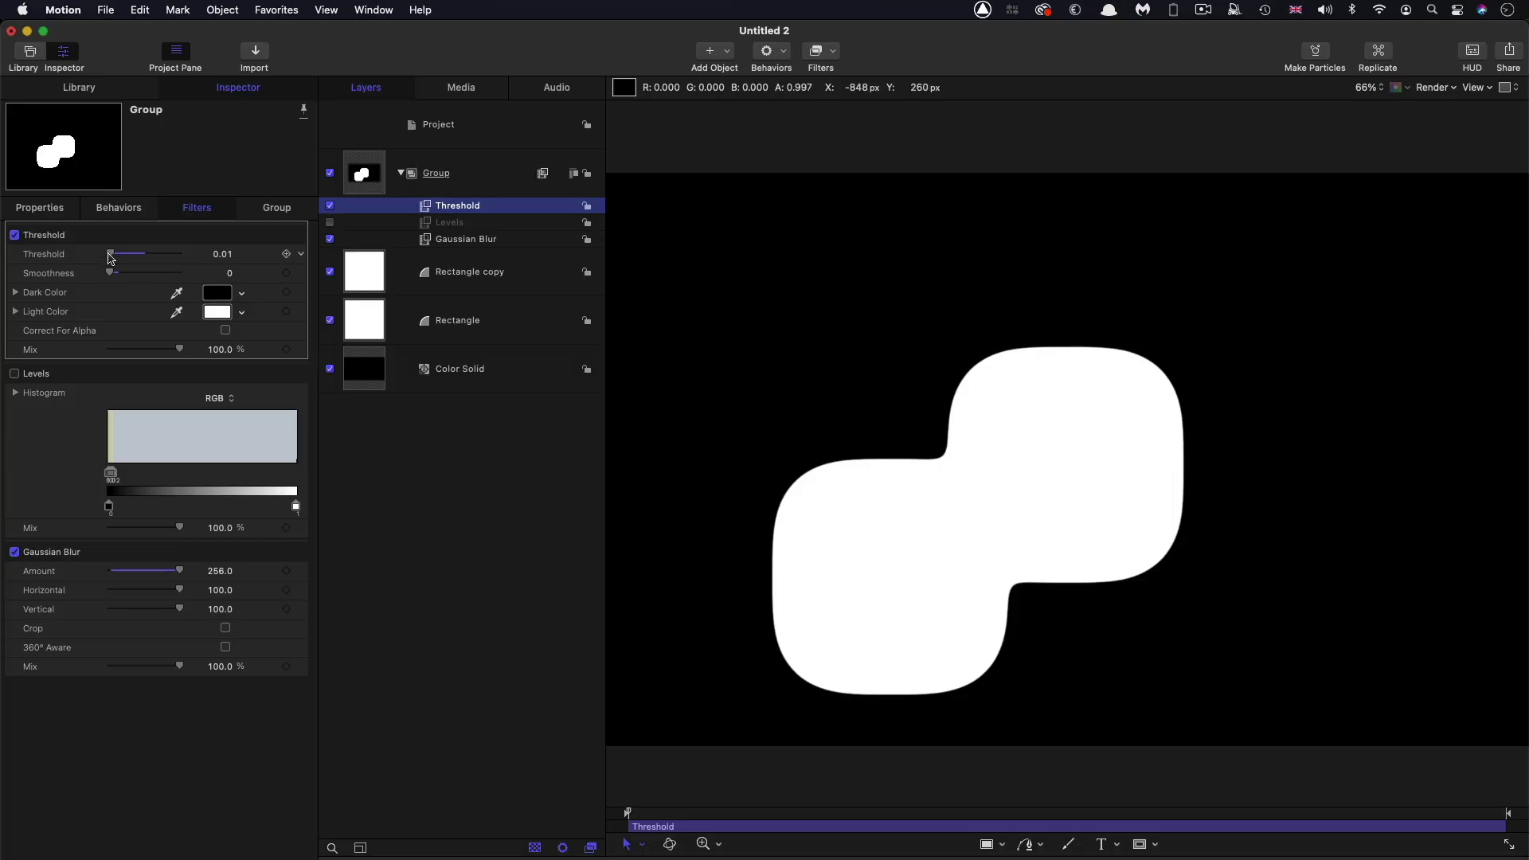
Step: Raise Threshold to 0.2 and blur Amount to 463, then drag Rectangle copy apart into two blobs
mouse_move(111, 258)
left_mouse_down()
mouse_move(183, 262)
mouse_move(109, 270)
mouse_move(125, 270)
left_mouse_up()
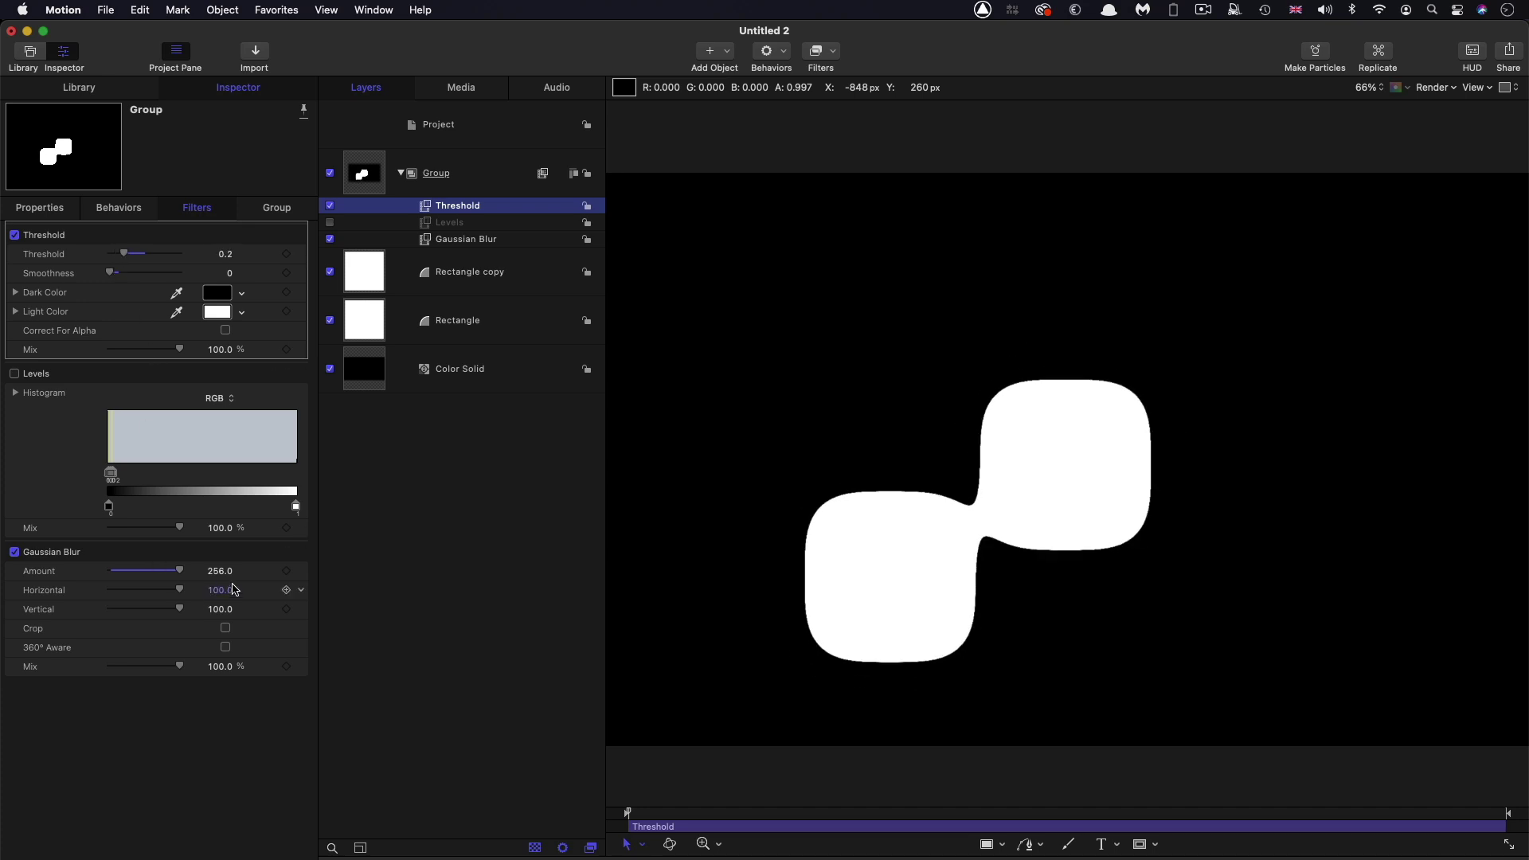
left_click_drag(220, 572, 220, 570)
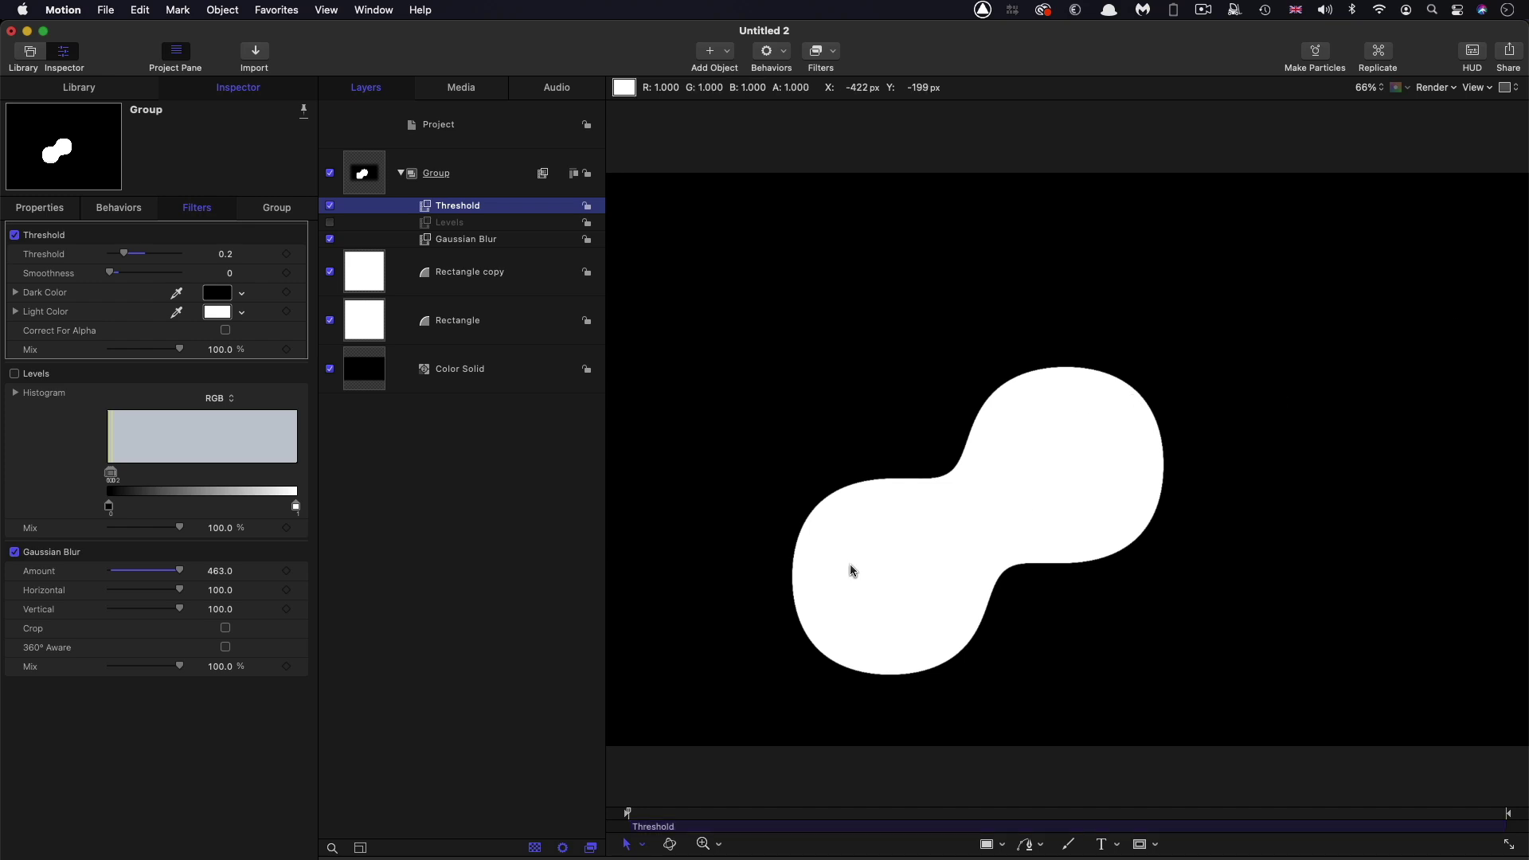
left_click(368, 280)
left_click_drag(806, 533, 831, 301)
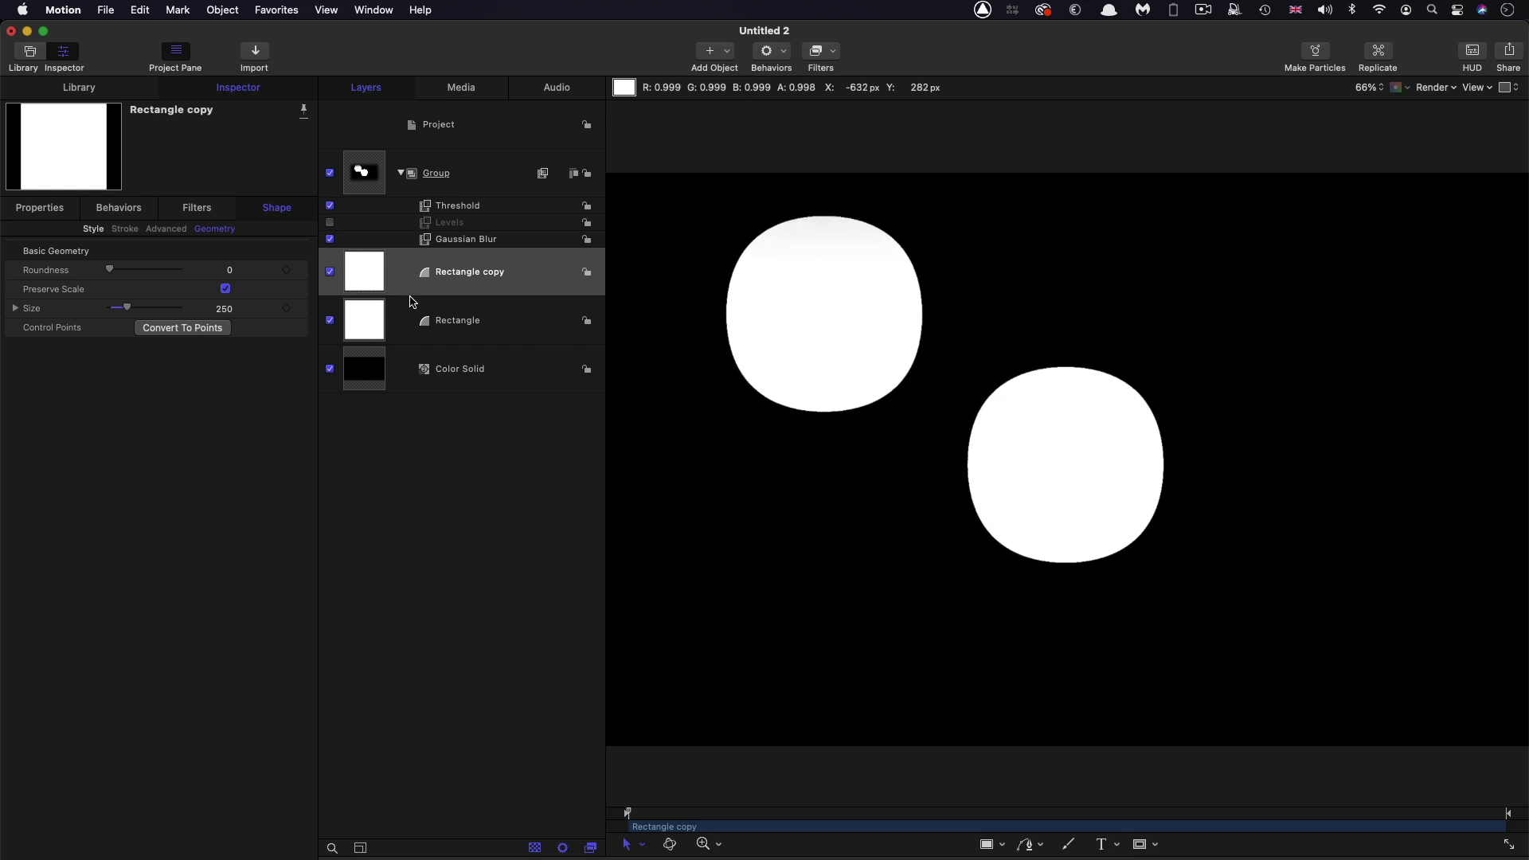
Step: Add a 'blur' text layer at size 250 and move it beside the squares
left_click(381, 276)
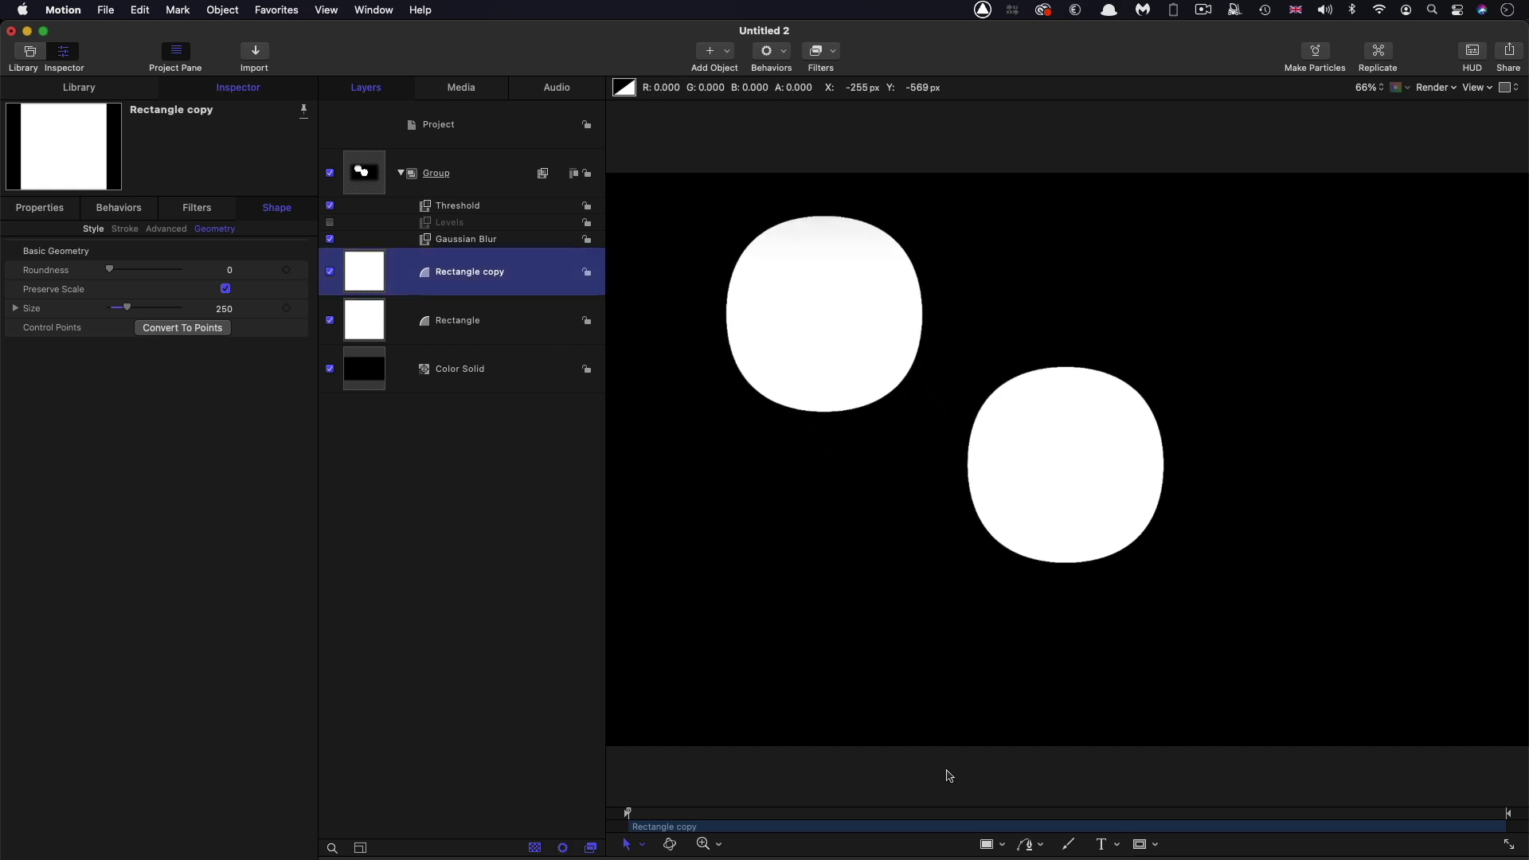
left_click(1102, 849)
left_click(831, 509)
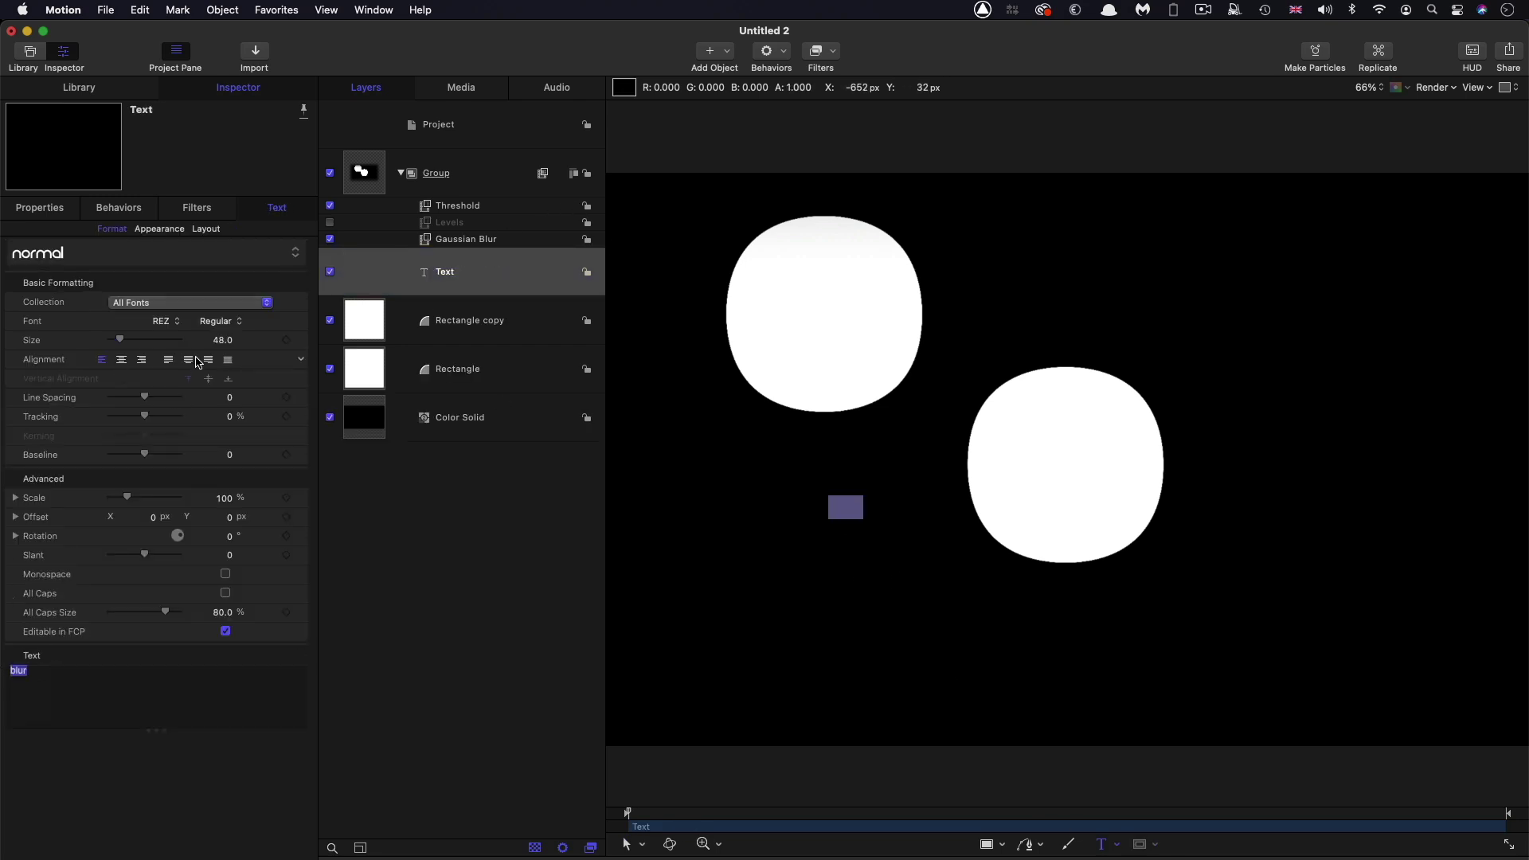
left_click(221, 340)
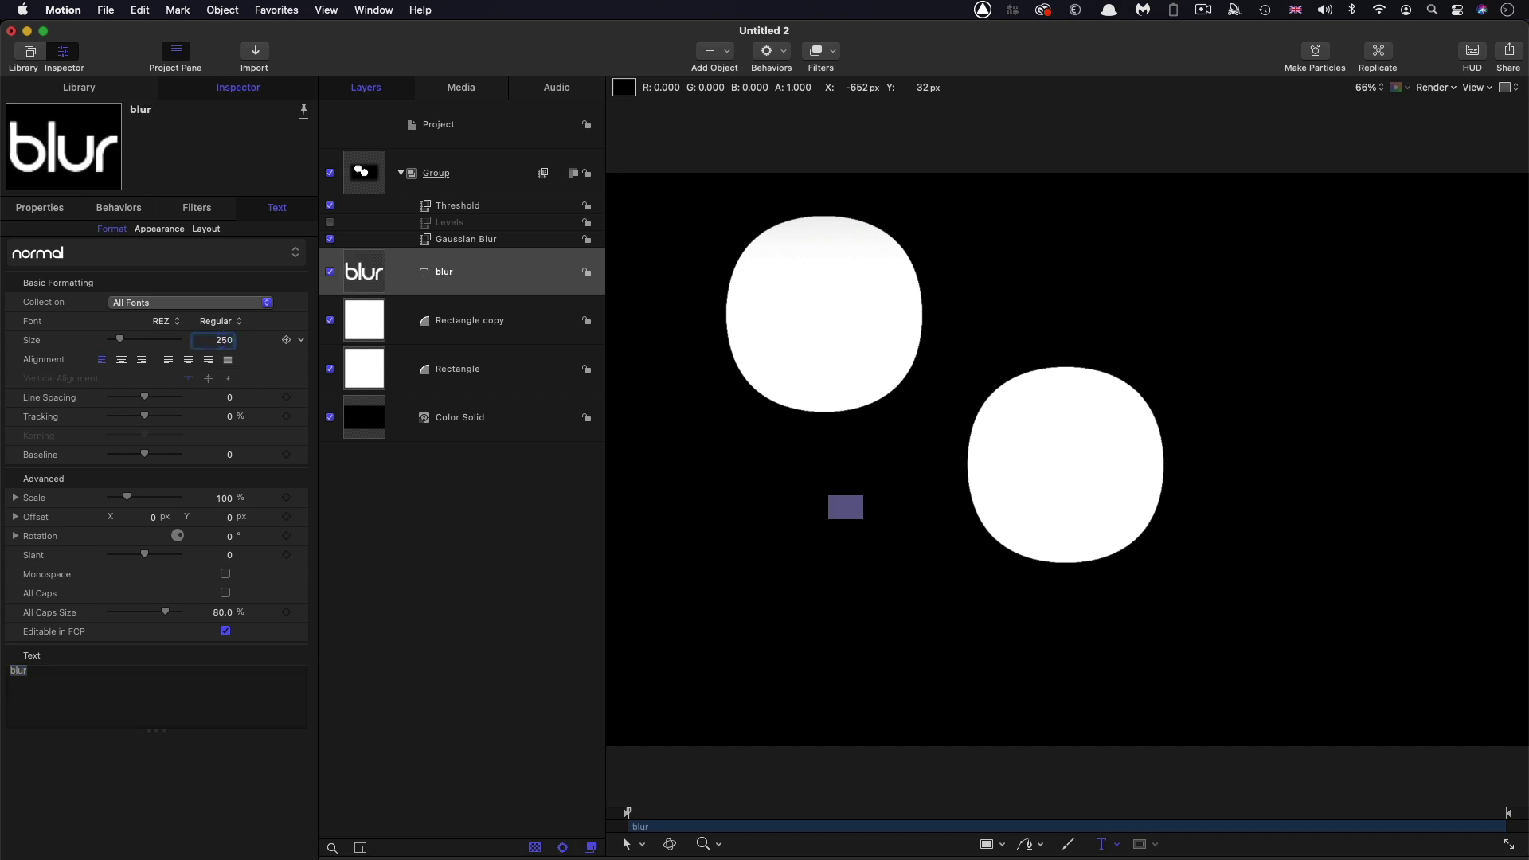
key("Return")
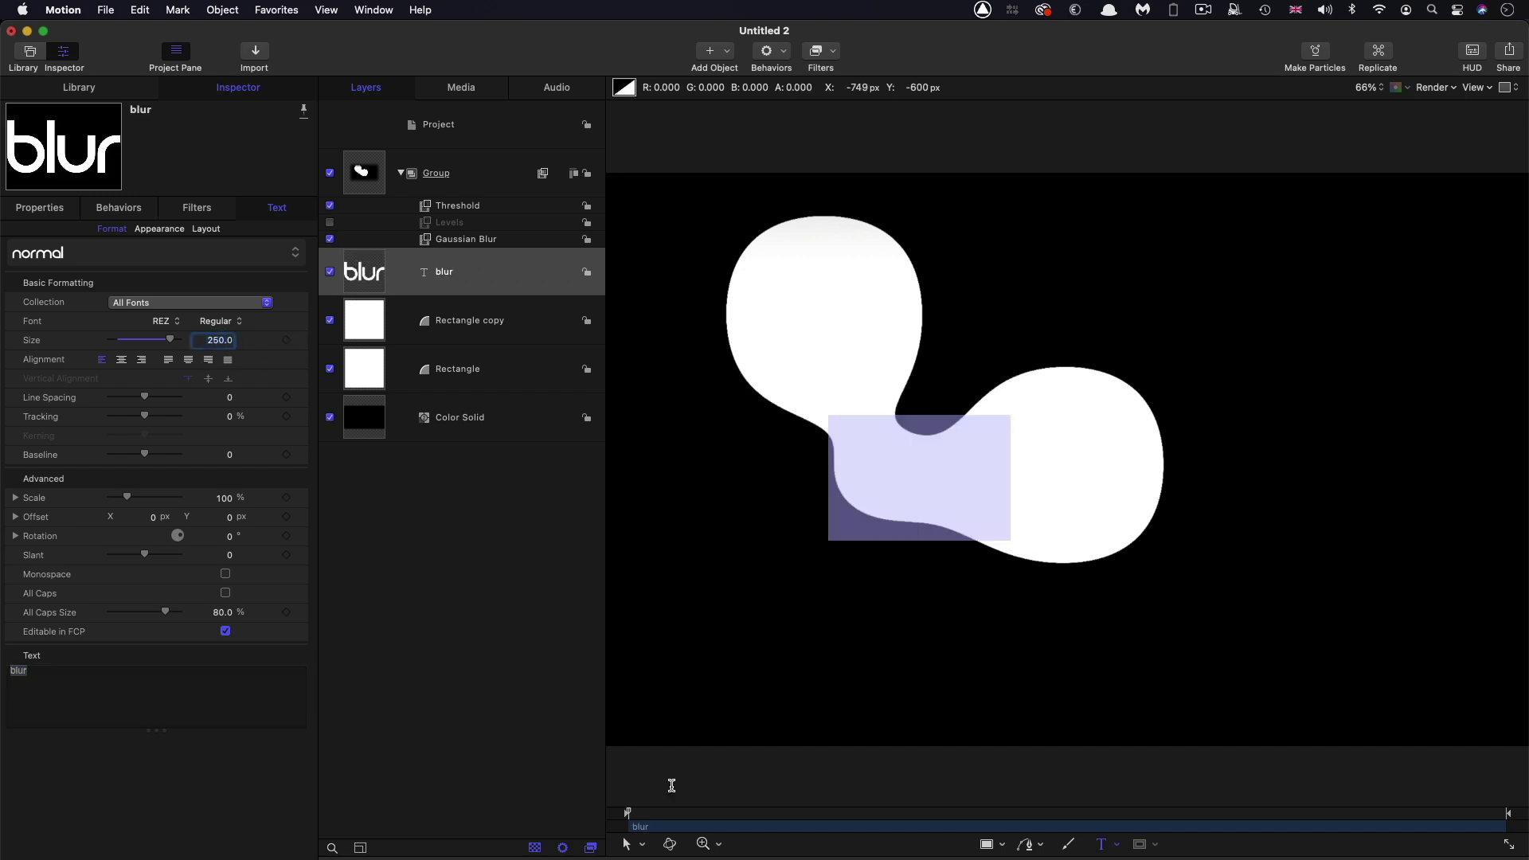
left_click_drag(909, 519, 857, 540)
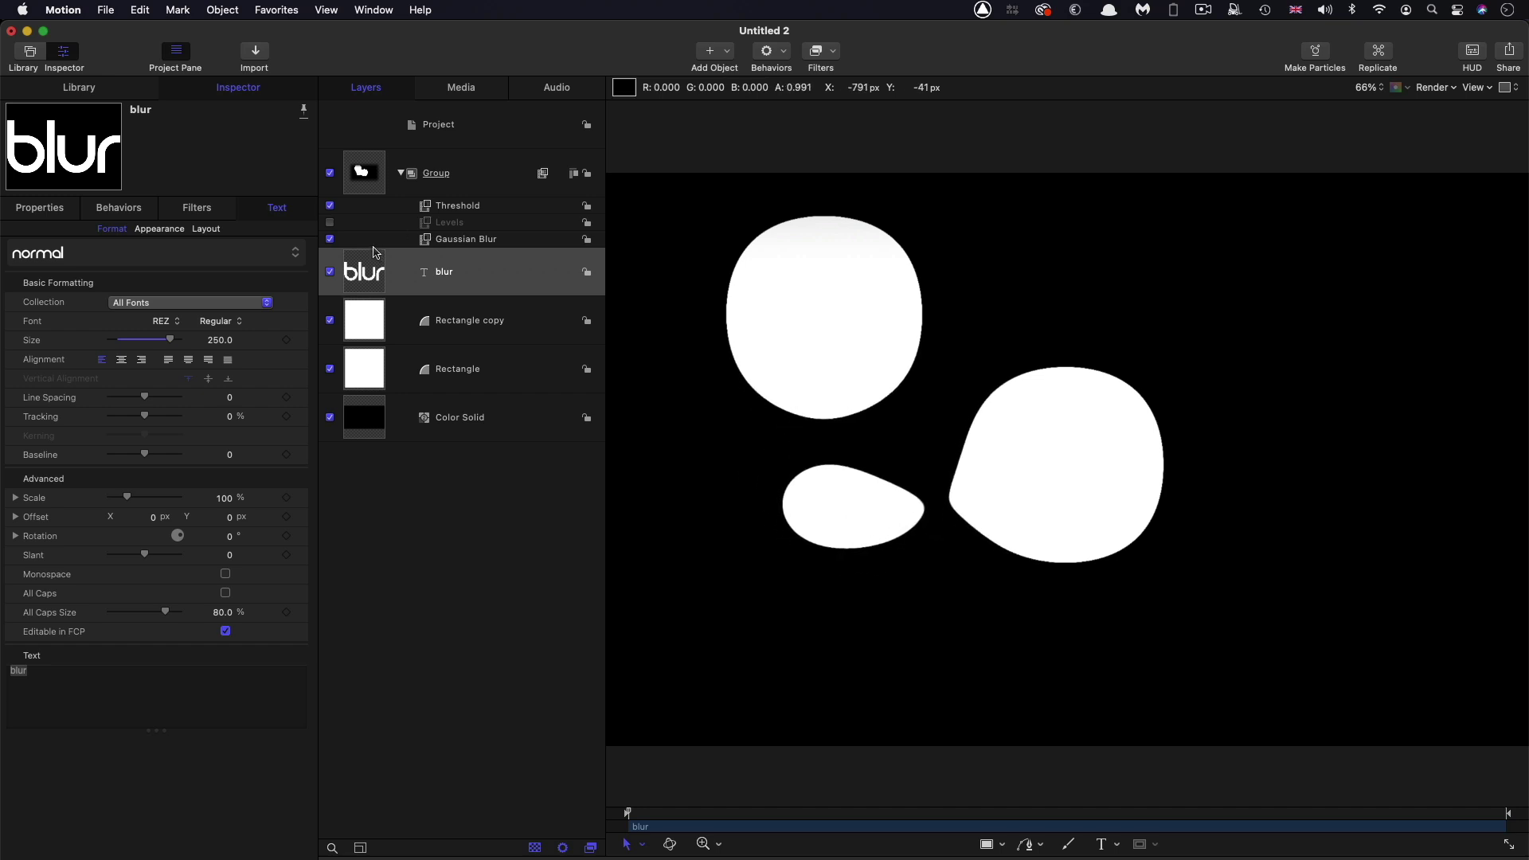
Step: Toggle the filters to compare, then set Threshold to 0.15 and Gaussian Blur Amount to 0
left_click(330, 239)
left_click(330, 205)
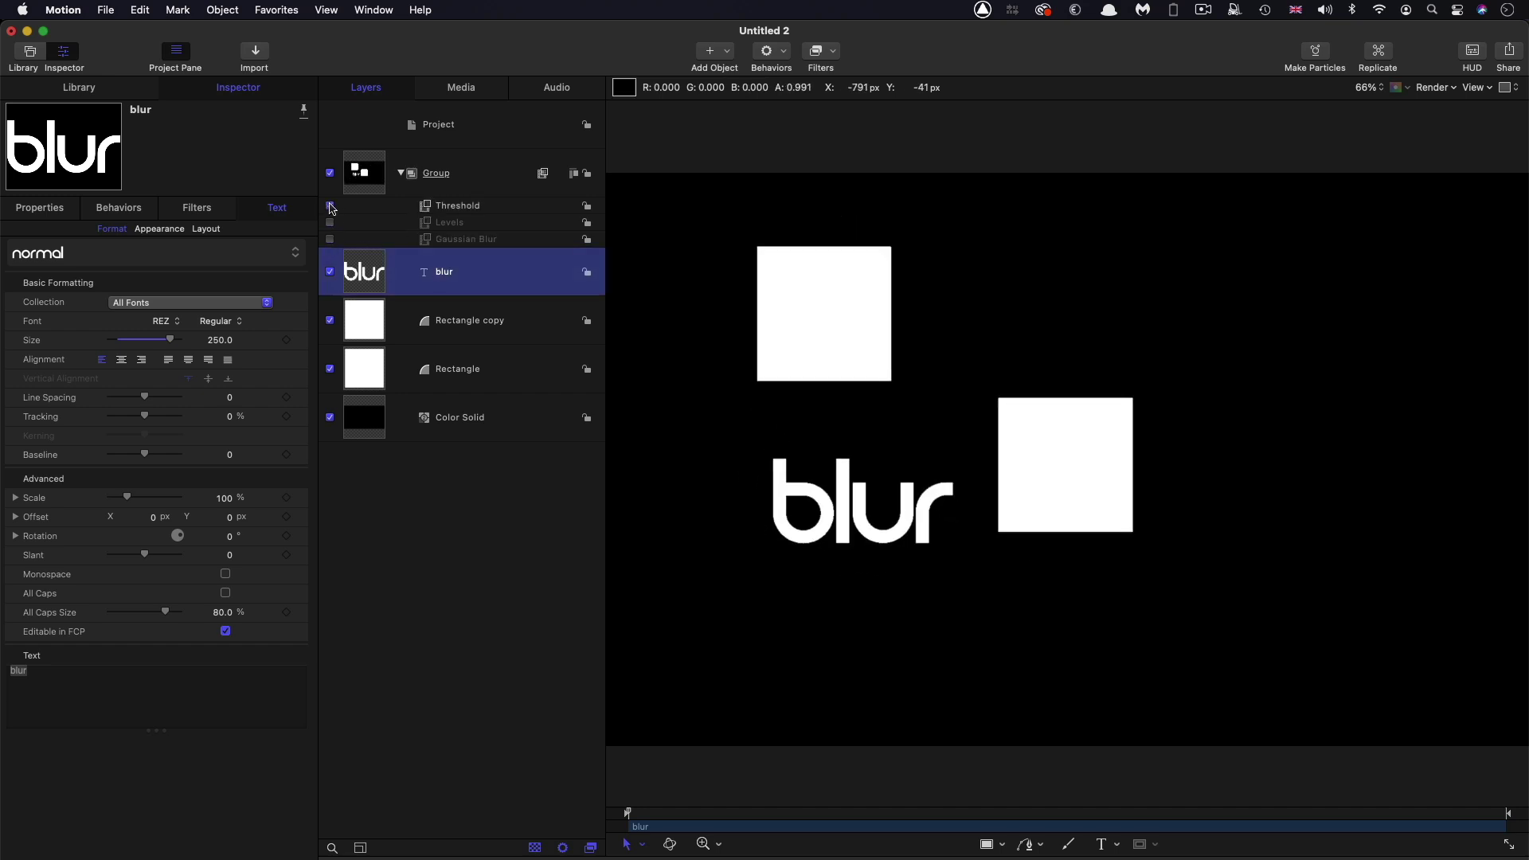
left_click(331, 239)
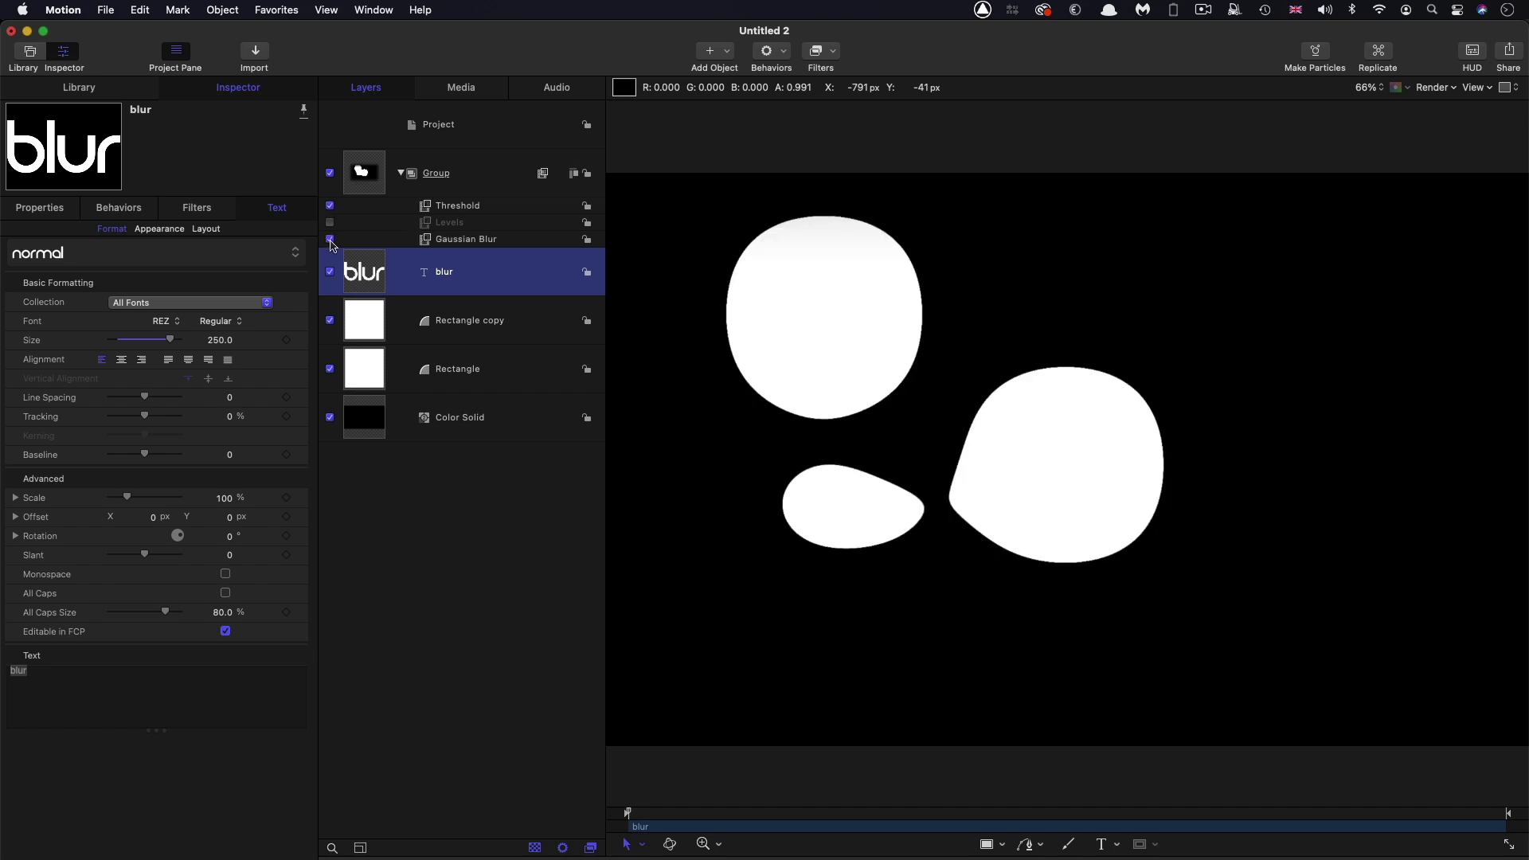
left_click(375, 206)
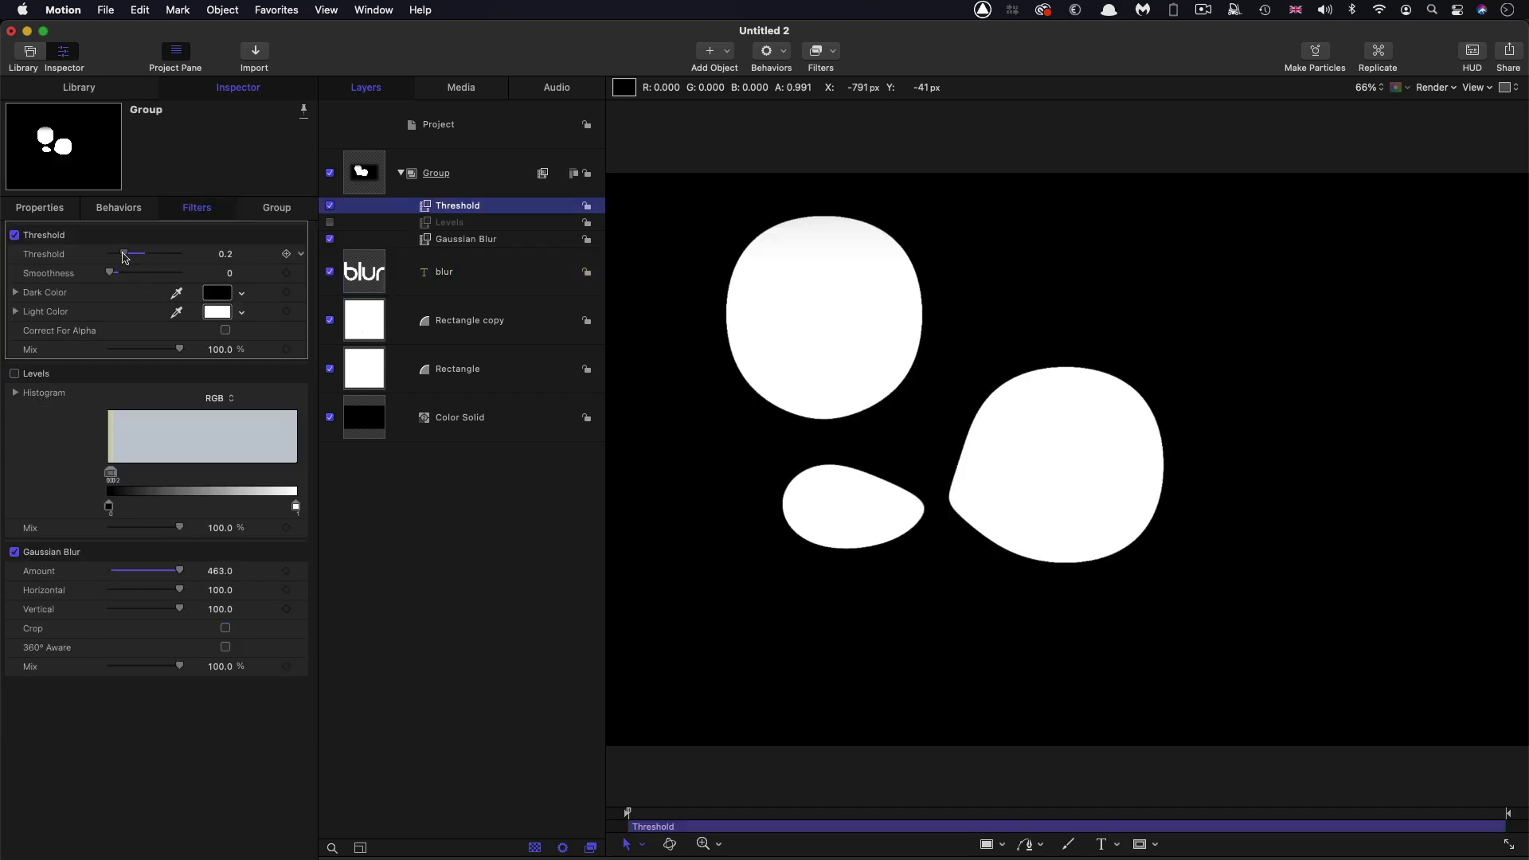
left_click_drag(125, 257, 122, 264)
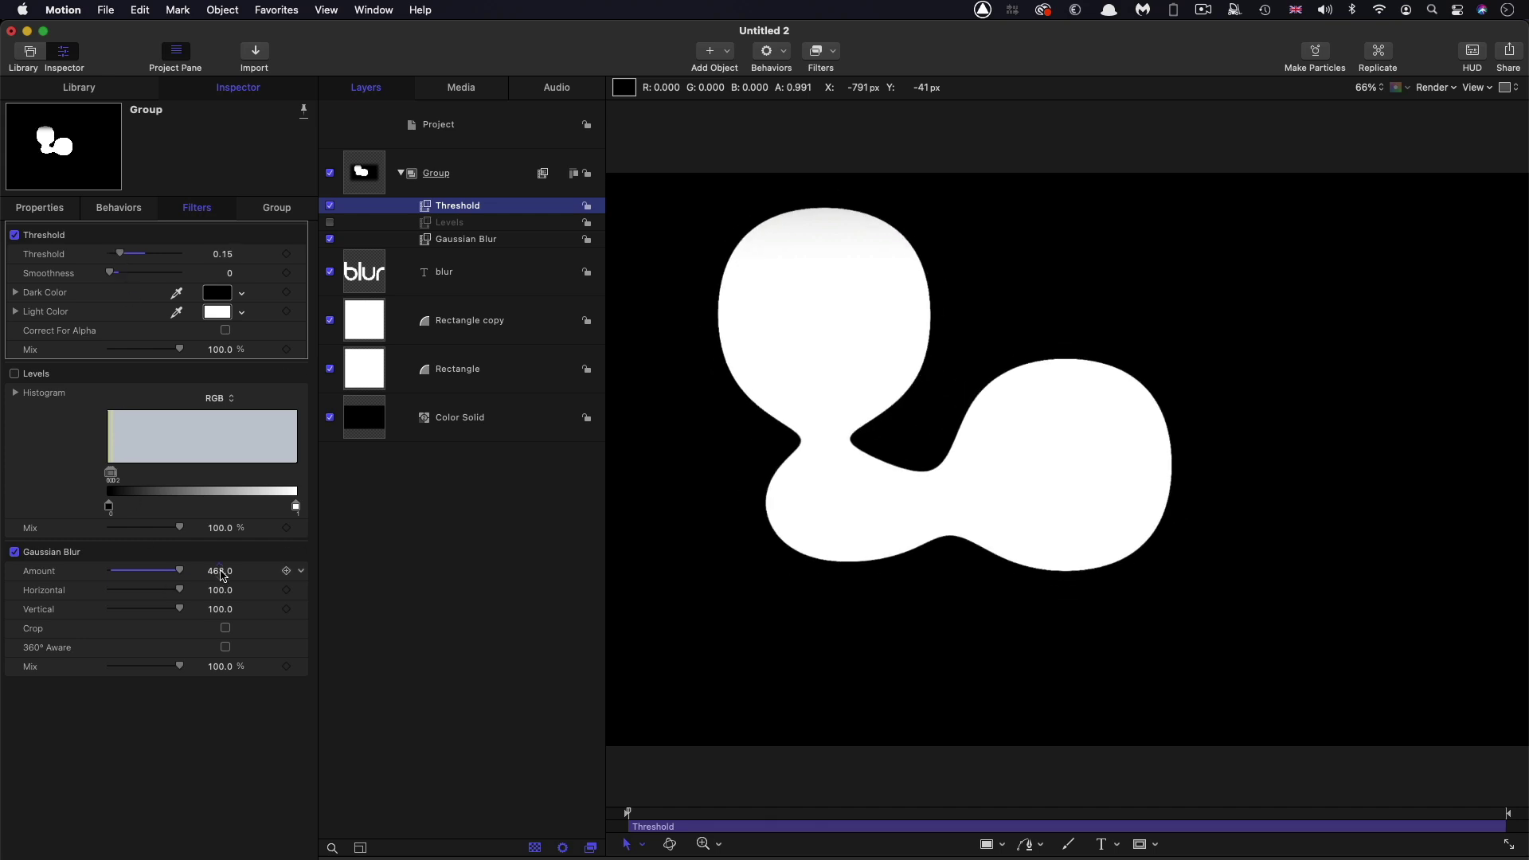
left_click_drag(219, 567, 226, 572)
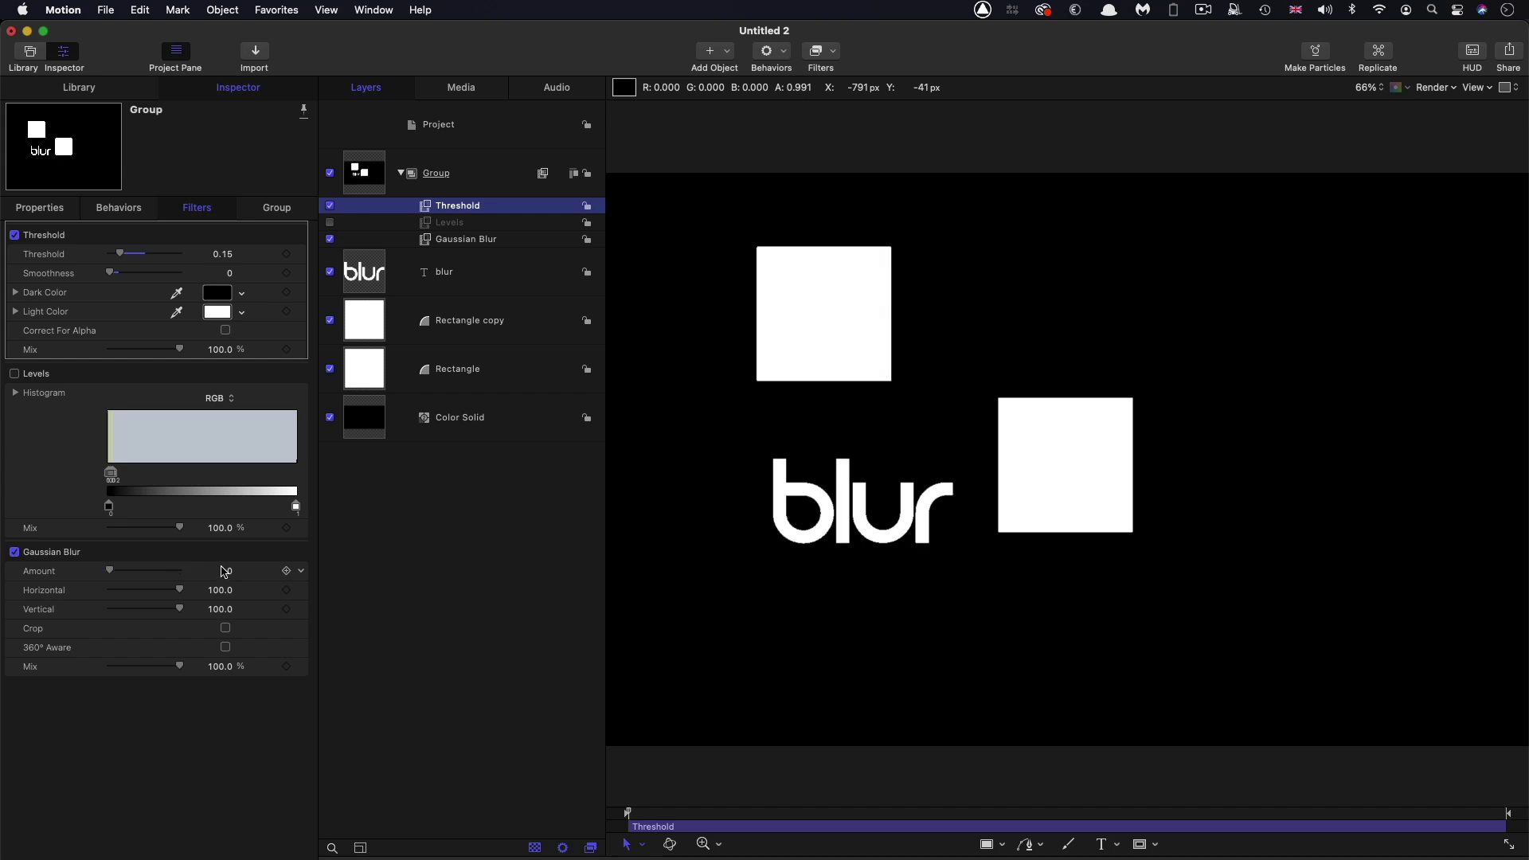
Step: Hide both rectangles and make the blur text size 804, centre-aligned
left_click(330, 321)
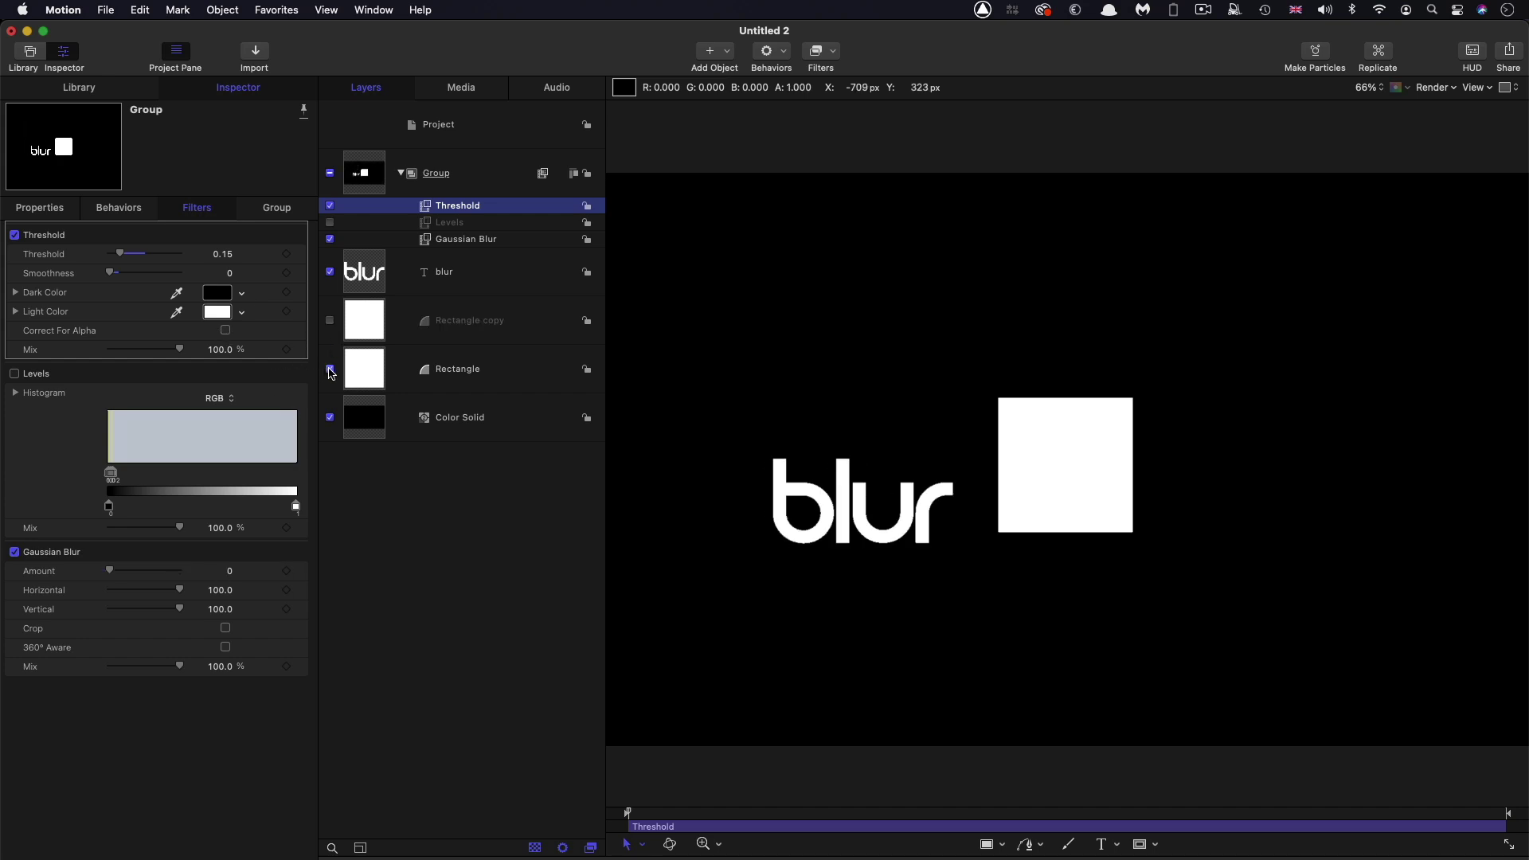
left_click(330, 369)
left_click(382, 272)
left_click_drag(891, 518, 1104, 469)
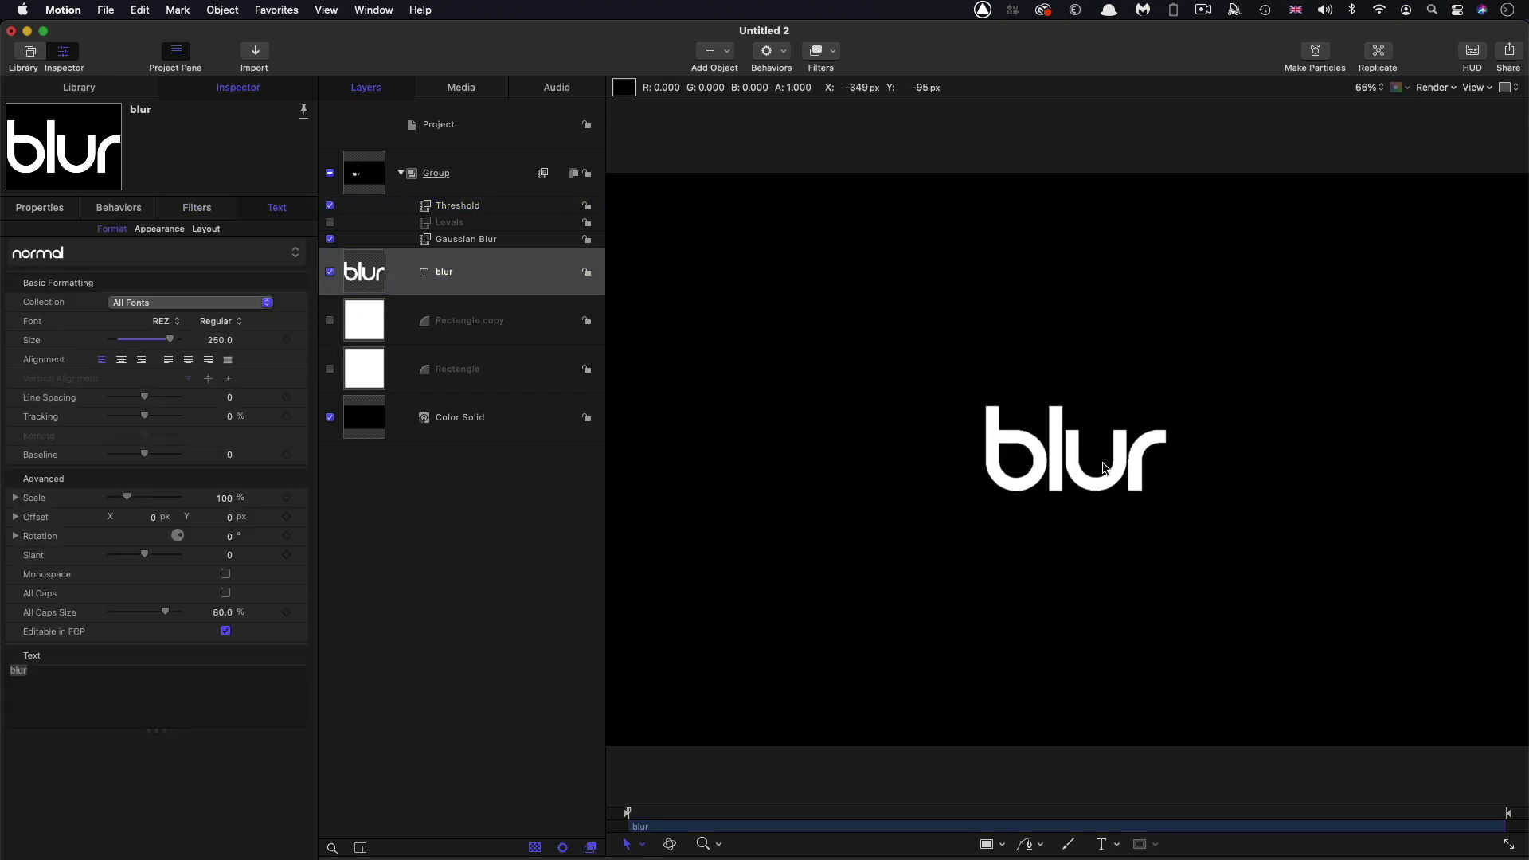
left_click_drag(221, 340, 391, 340)
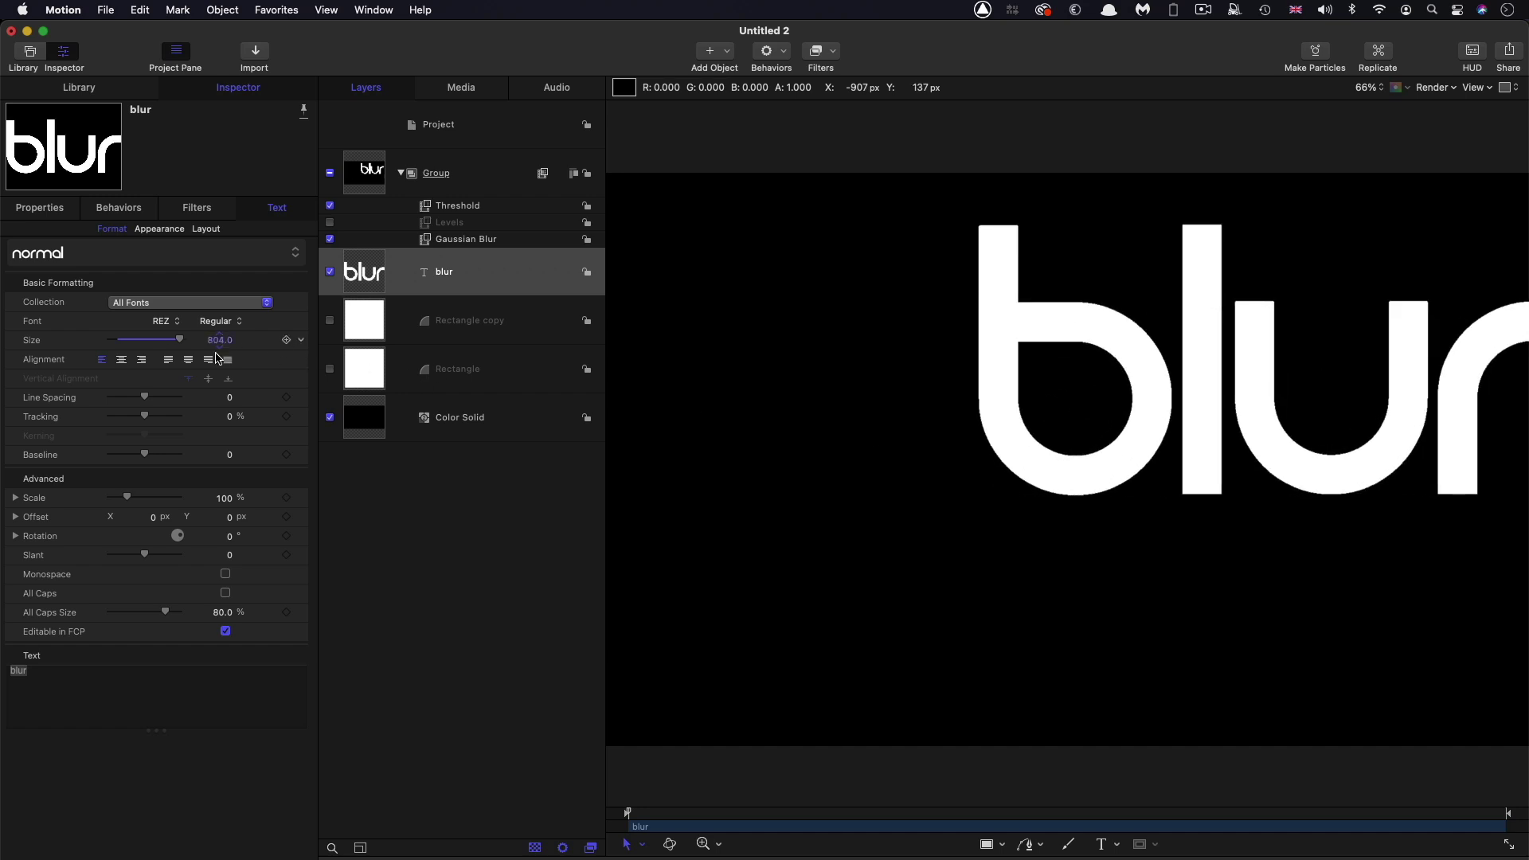
left_click(122, 360)
Step: At 100% view, set the Gaussian Blur Amount to 45
key("alt+z")
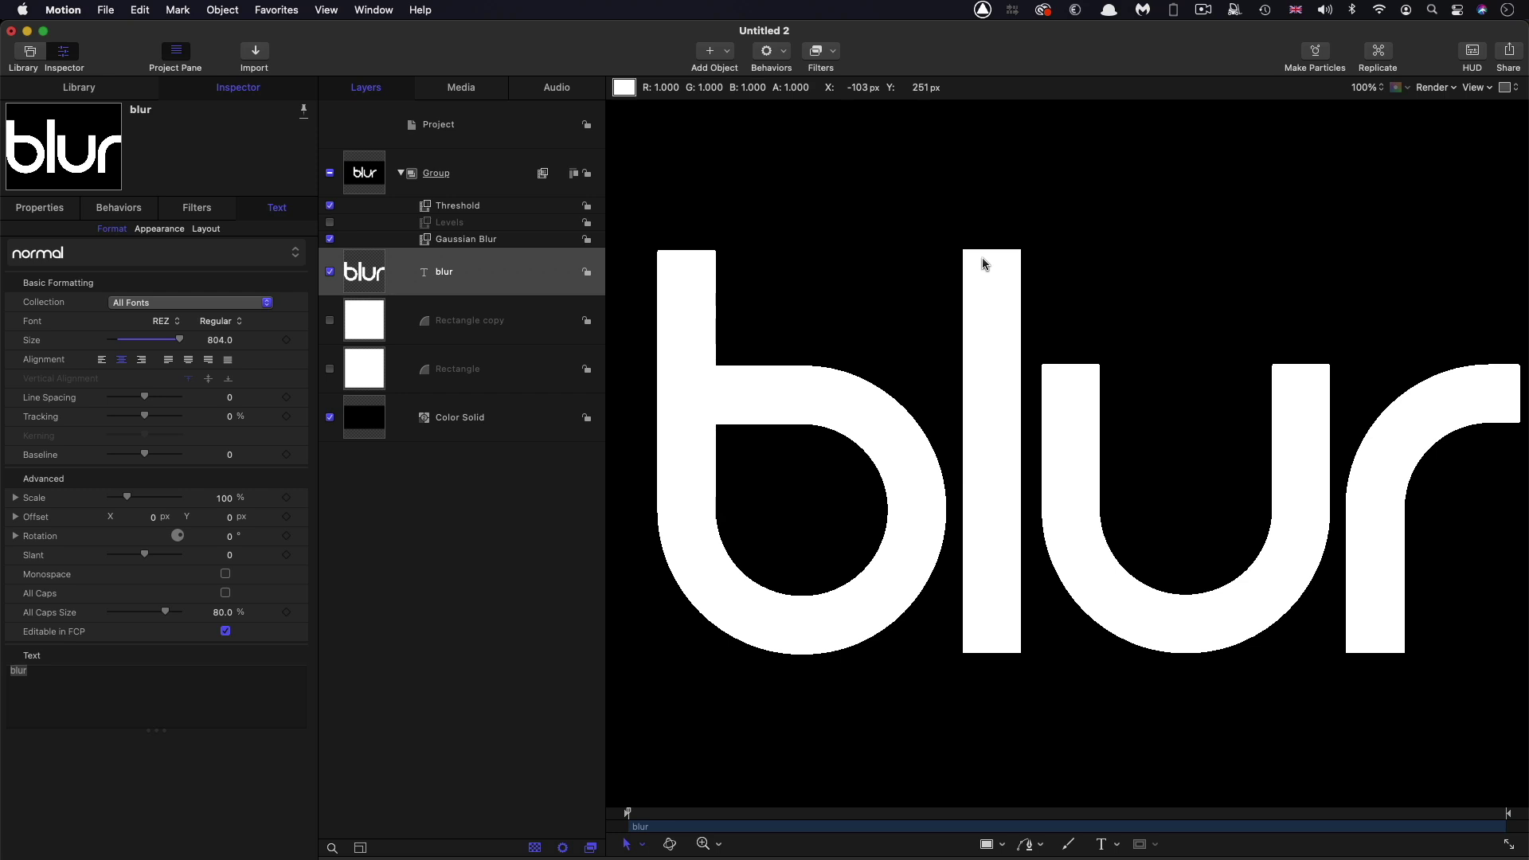
left_click(469, 239)
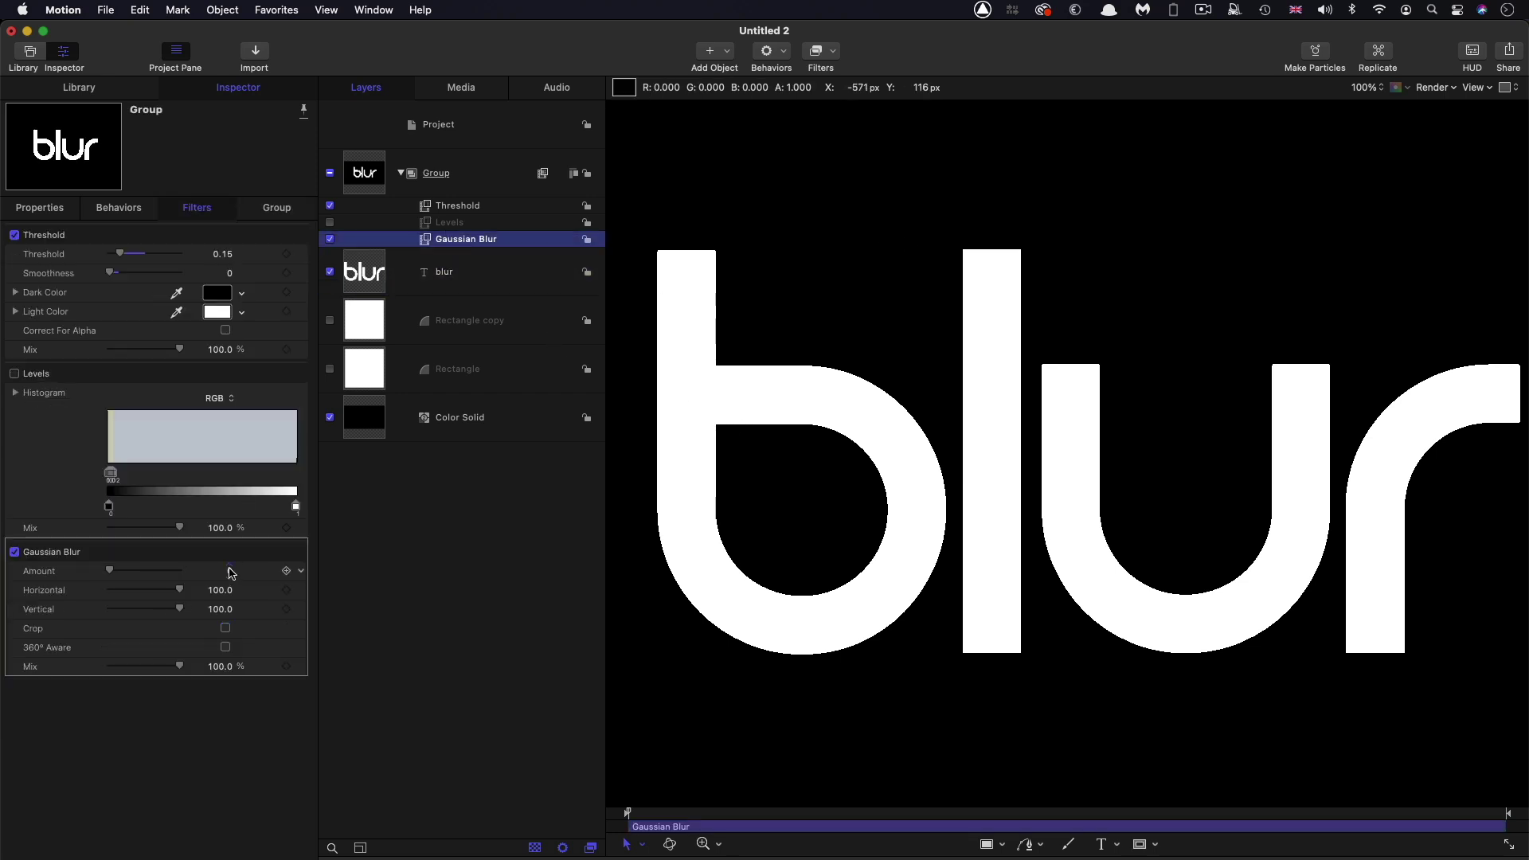
left_click_drag(231, 574, 266, 573)
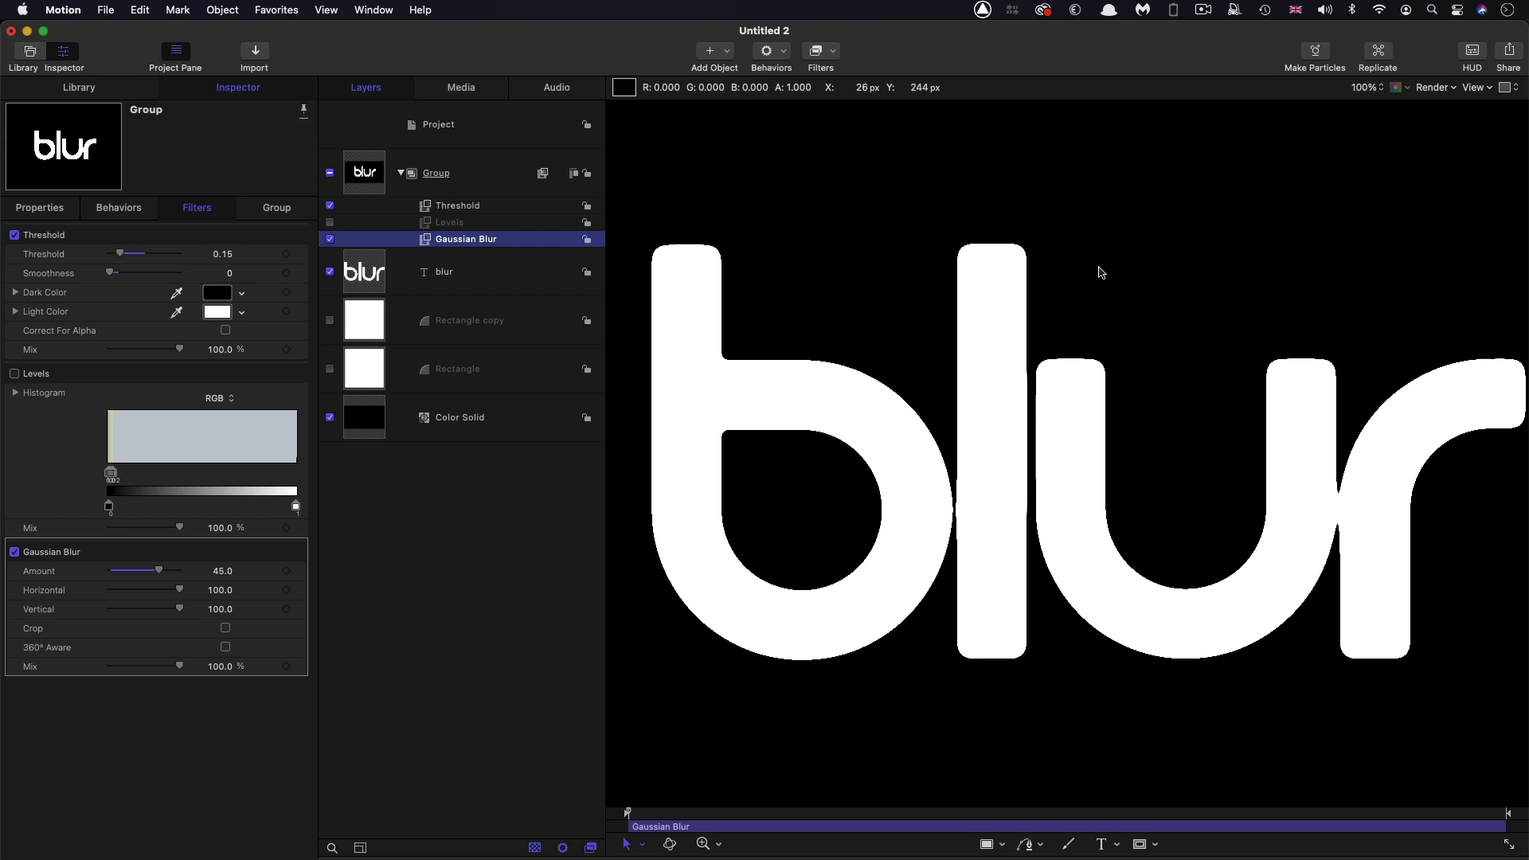
Step: Set Threshold Smoothness to 0.07 and Threshold to 0.5, then toggle Gaussian Blur to compare
left_click_drag(110, 277, 118, 277)
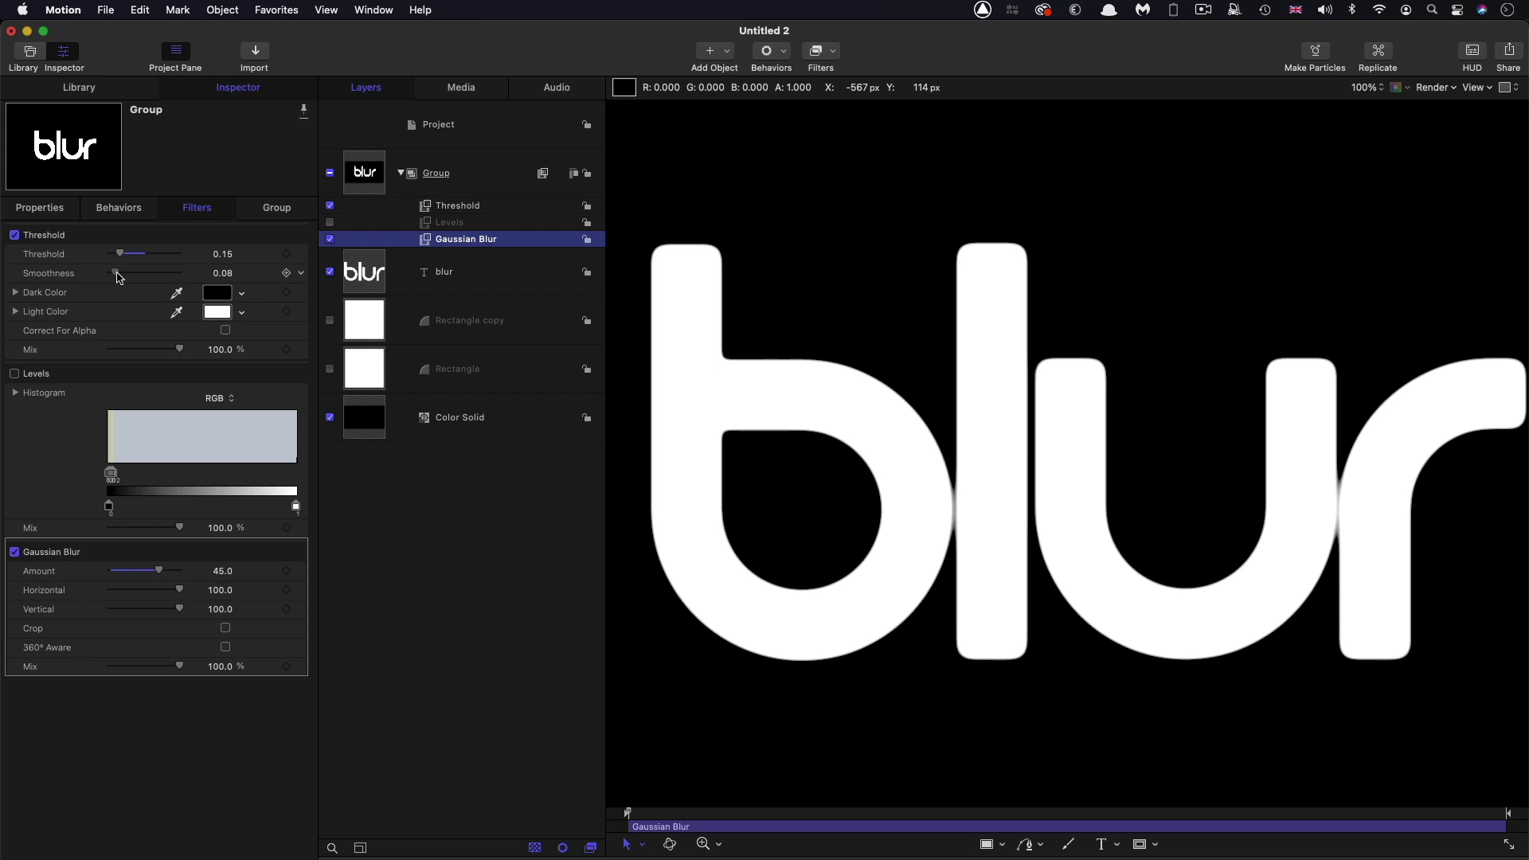
left_click_drag(118, 277, 115, 278)
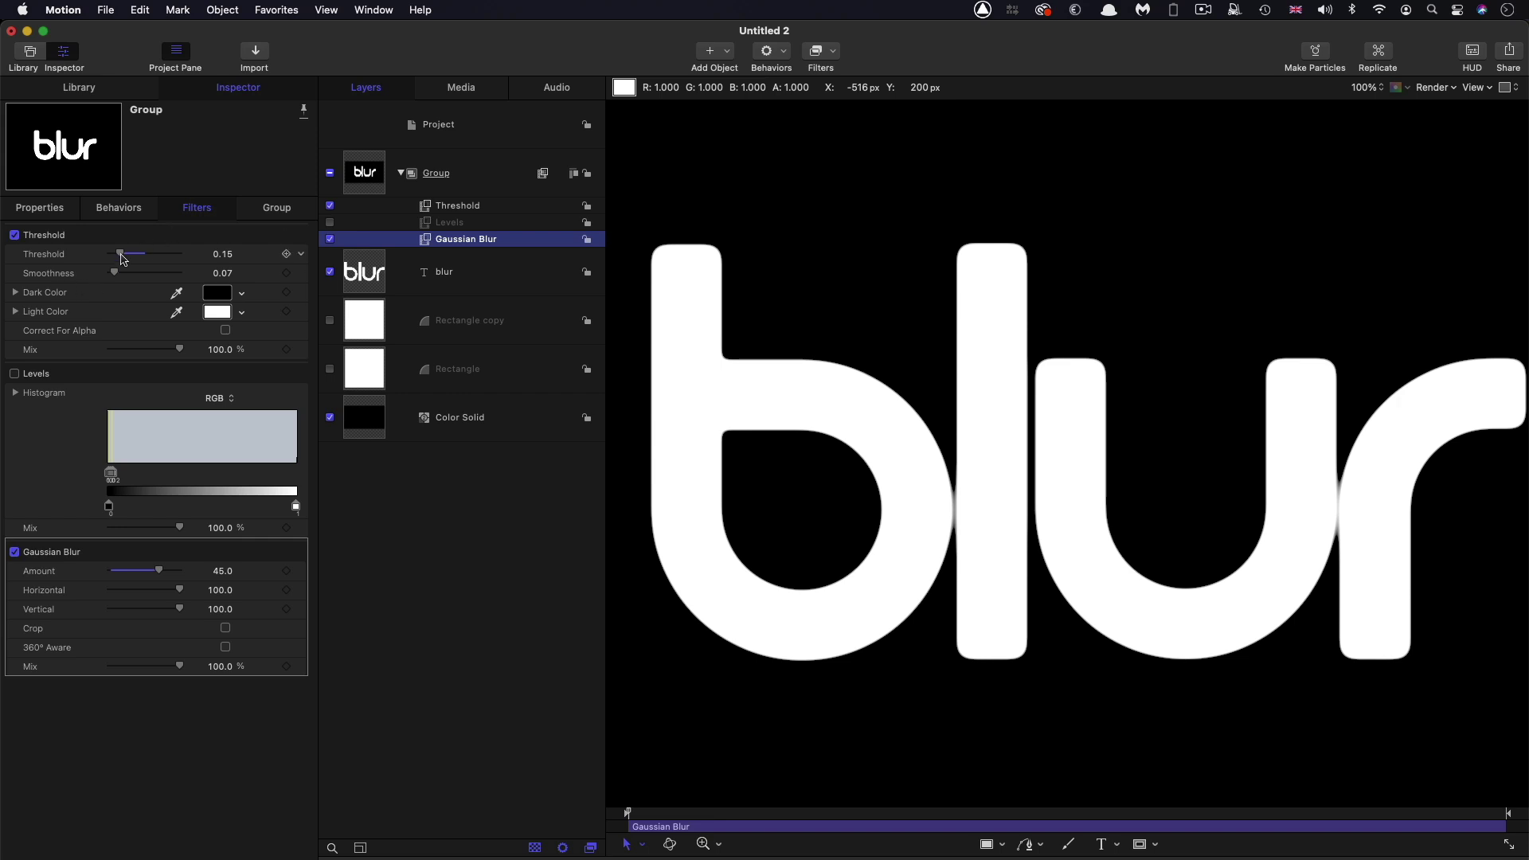
left_click_drag(122, 257, 183, 260)
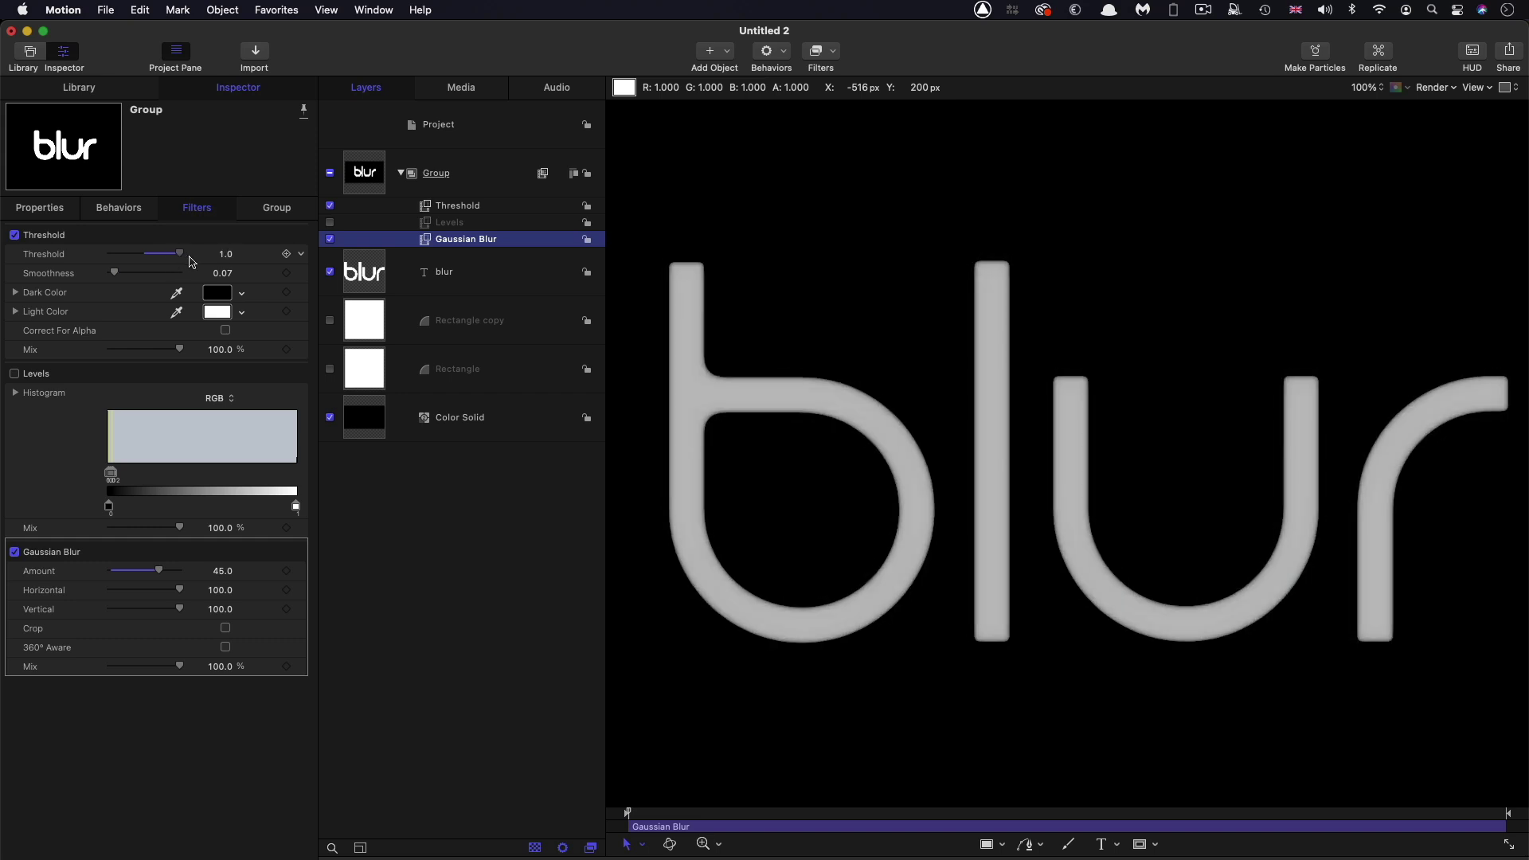
left_click_drag(183, 261, 120, 261)
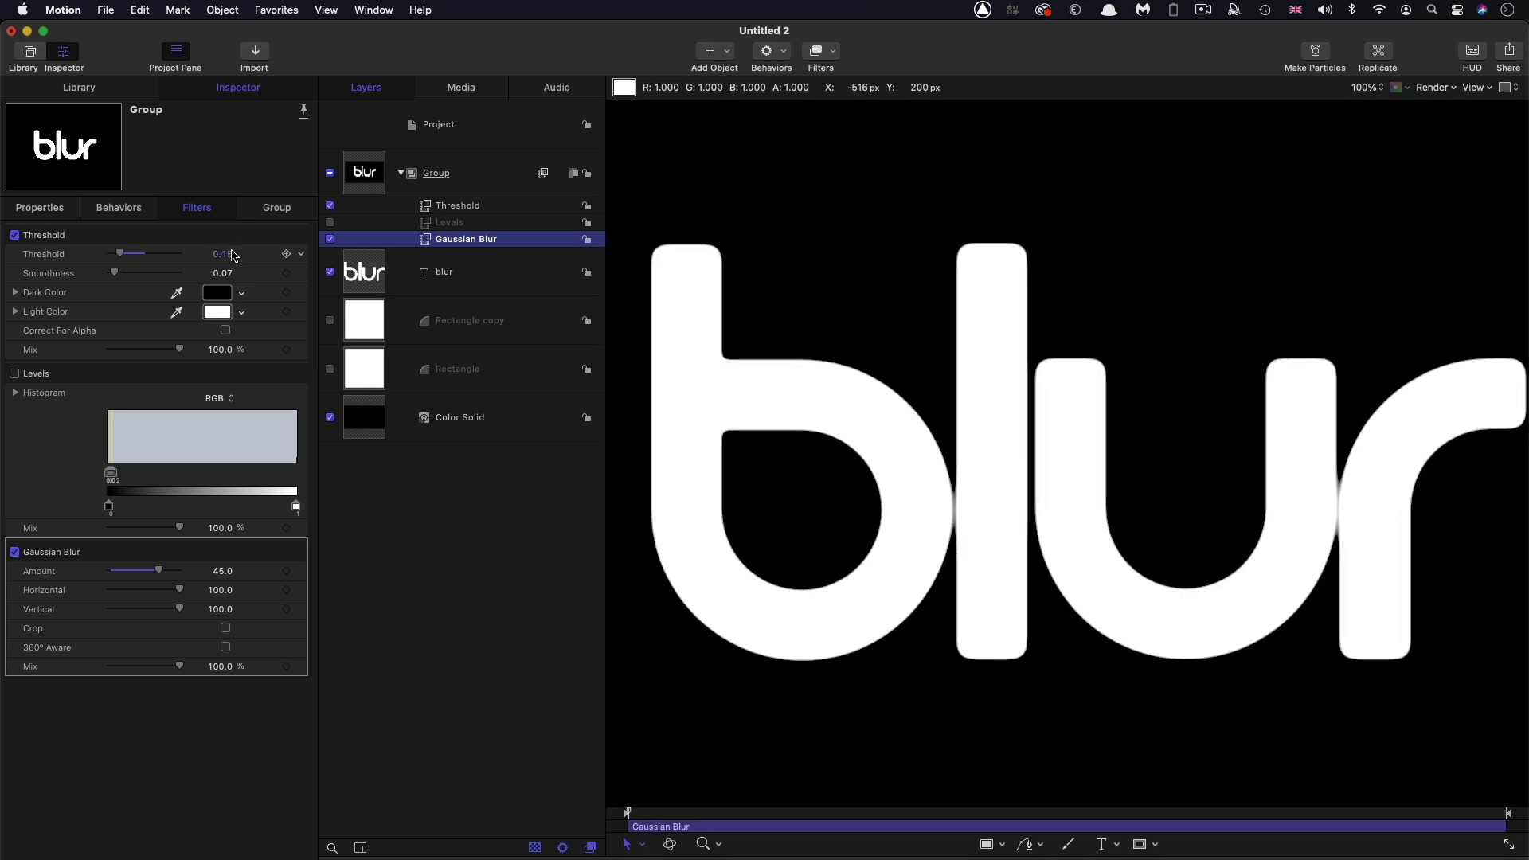
left_click(220, 255)
type("0.5")
key("Return")
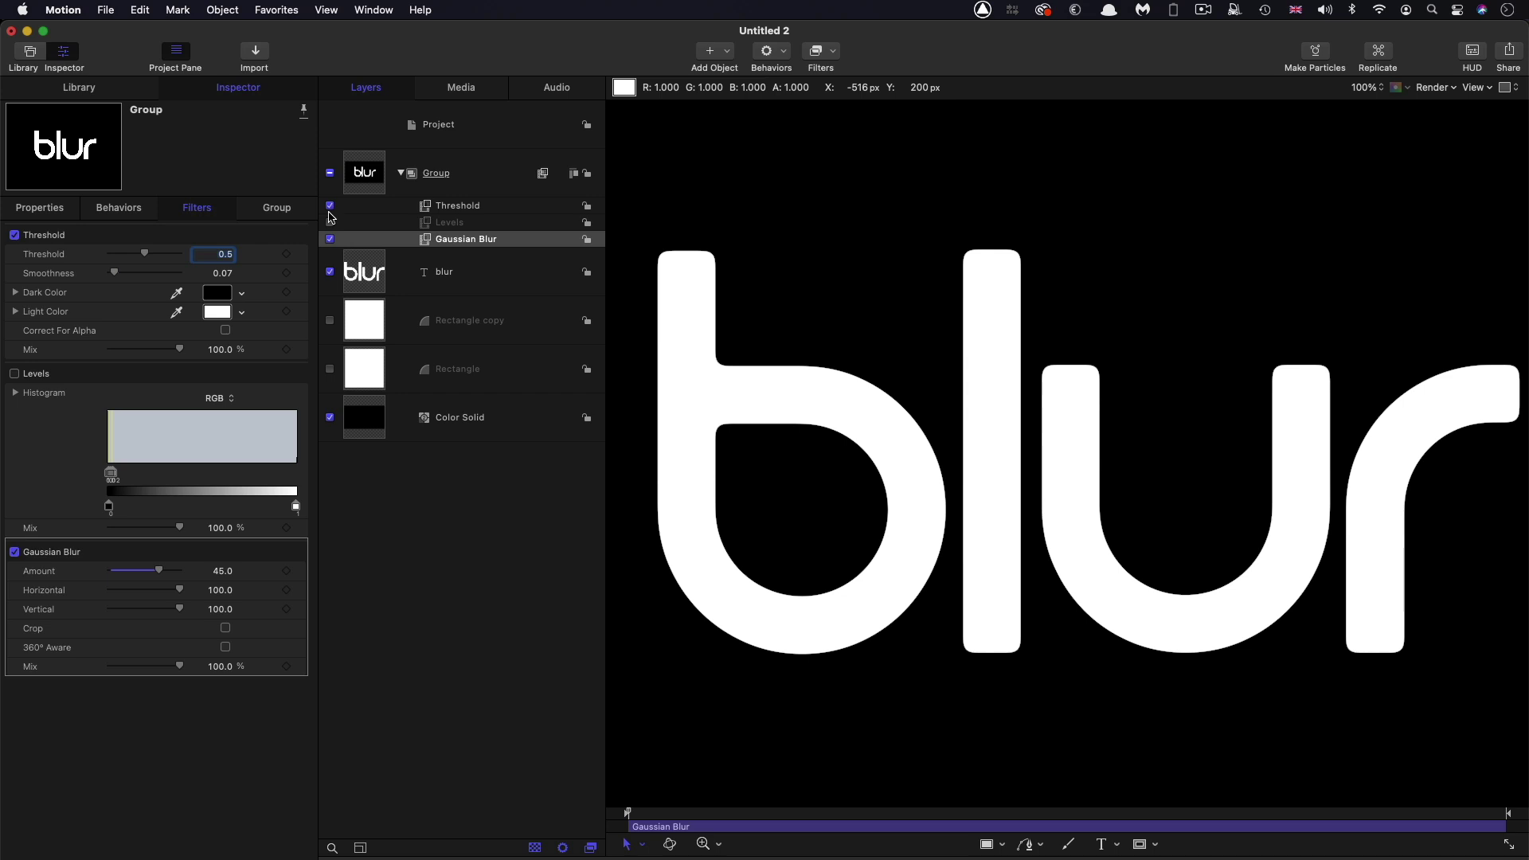
left_click(331, 241)
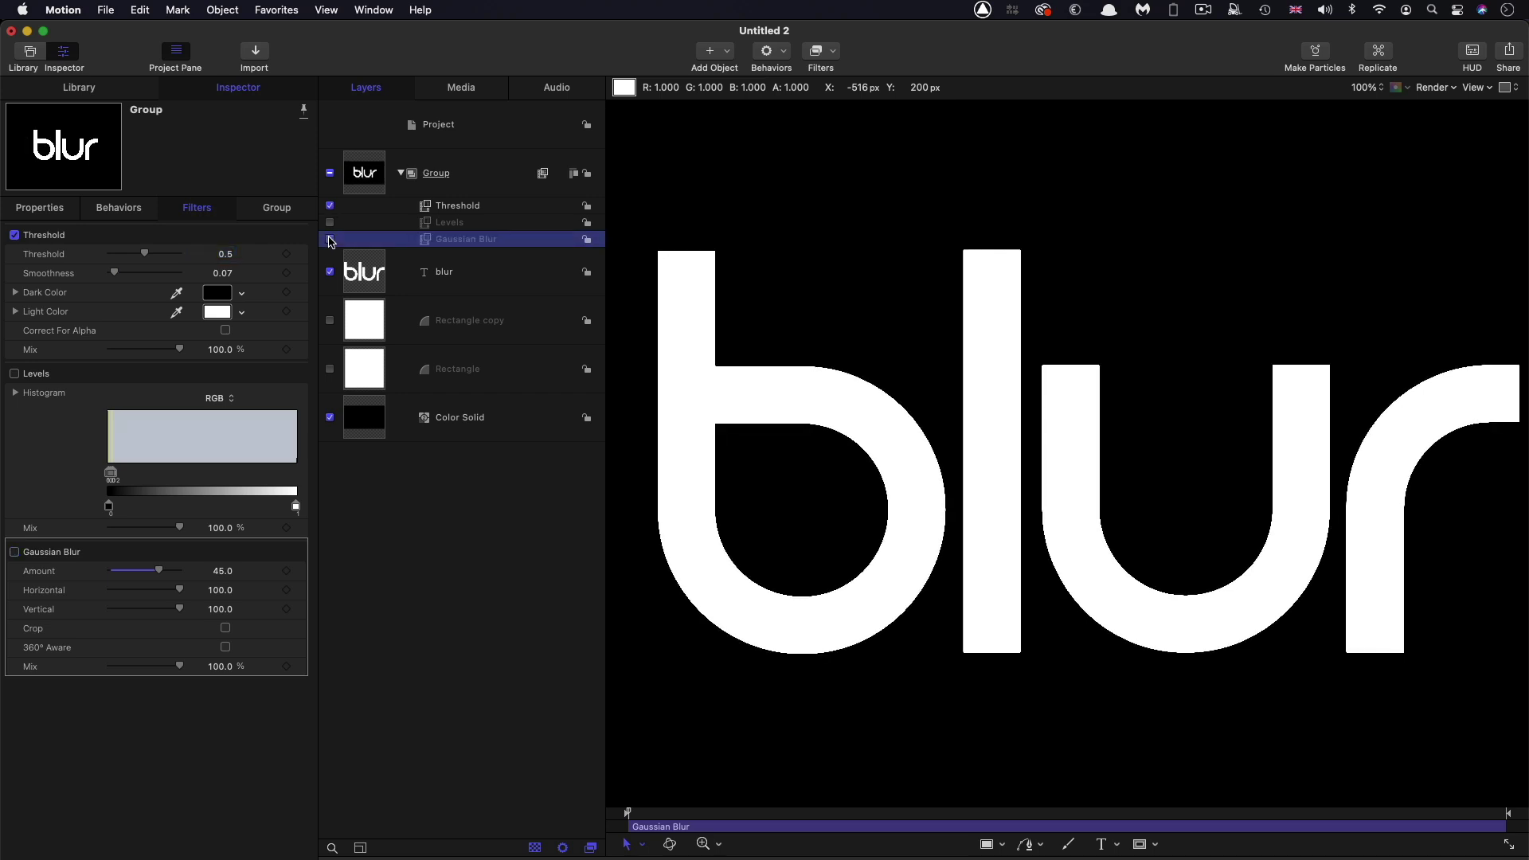
left_click(330, 239)
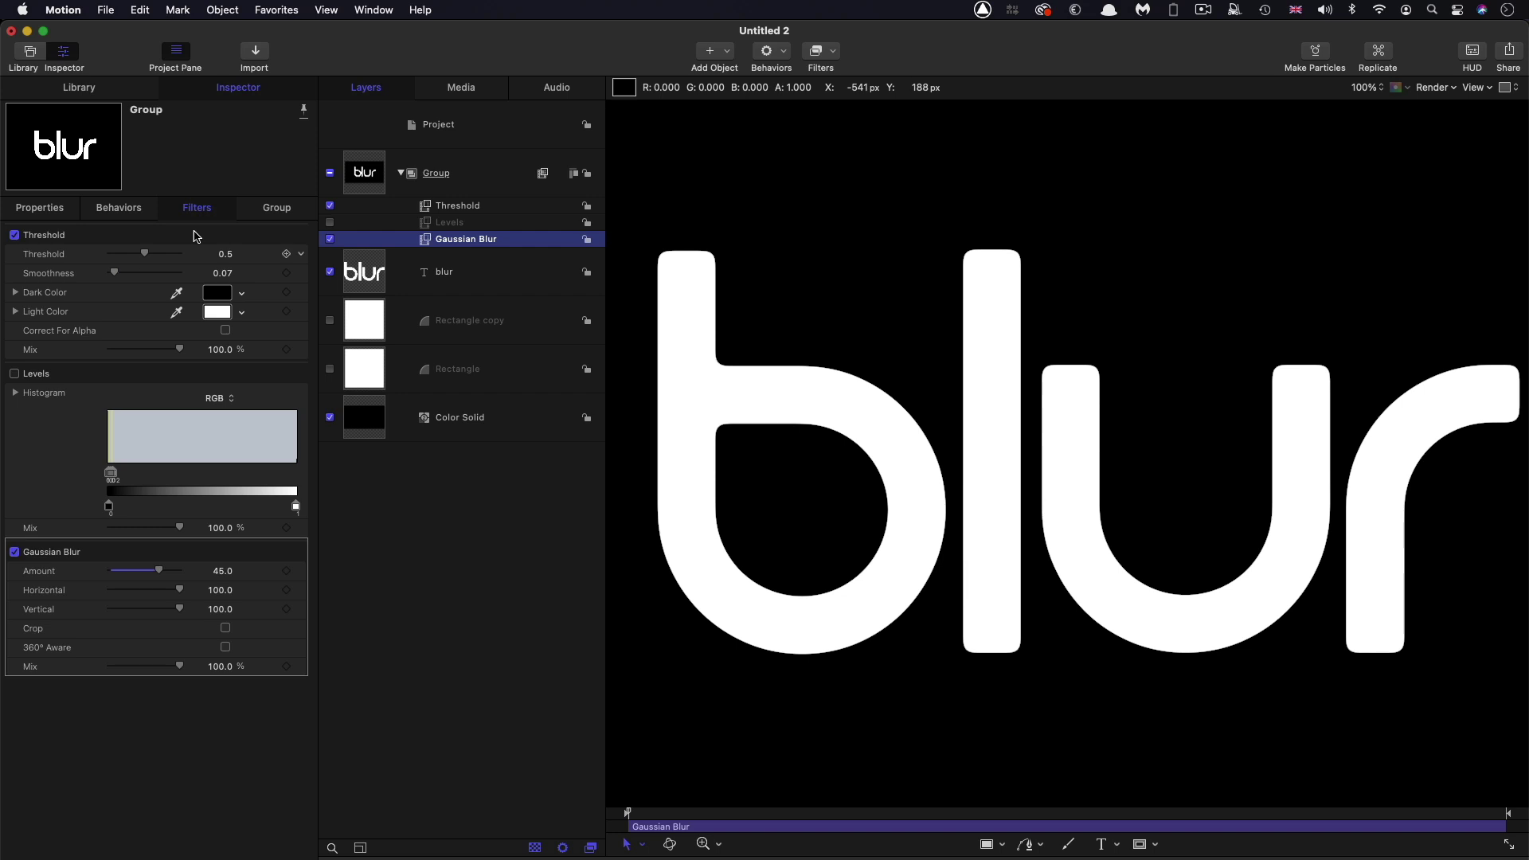
mouse_move(143, 254)
left_mouse_down()
mouse_move(118, 257)
mouse_move(177, 263)
mouse_move(119, 269)
mouse_move(164, 267)
mouse_move(146, 271)
left_mouse_up()
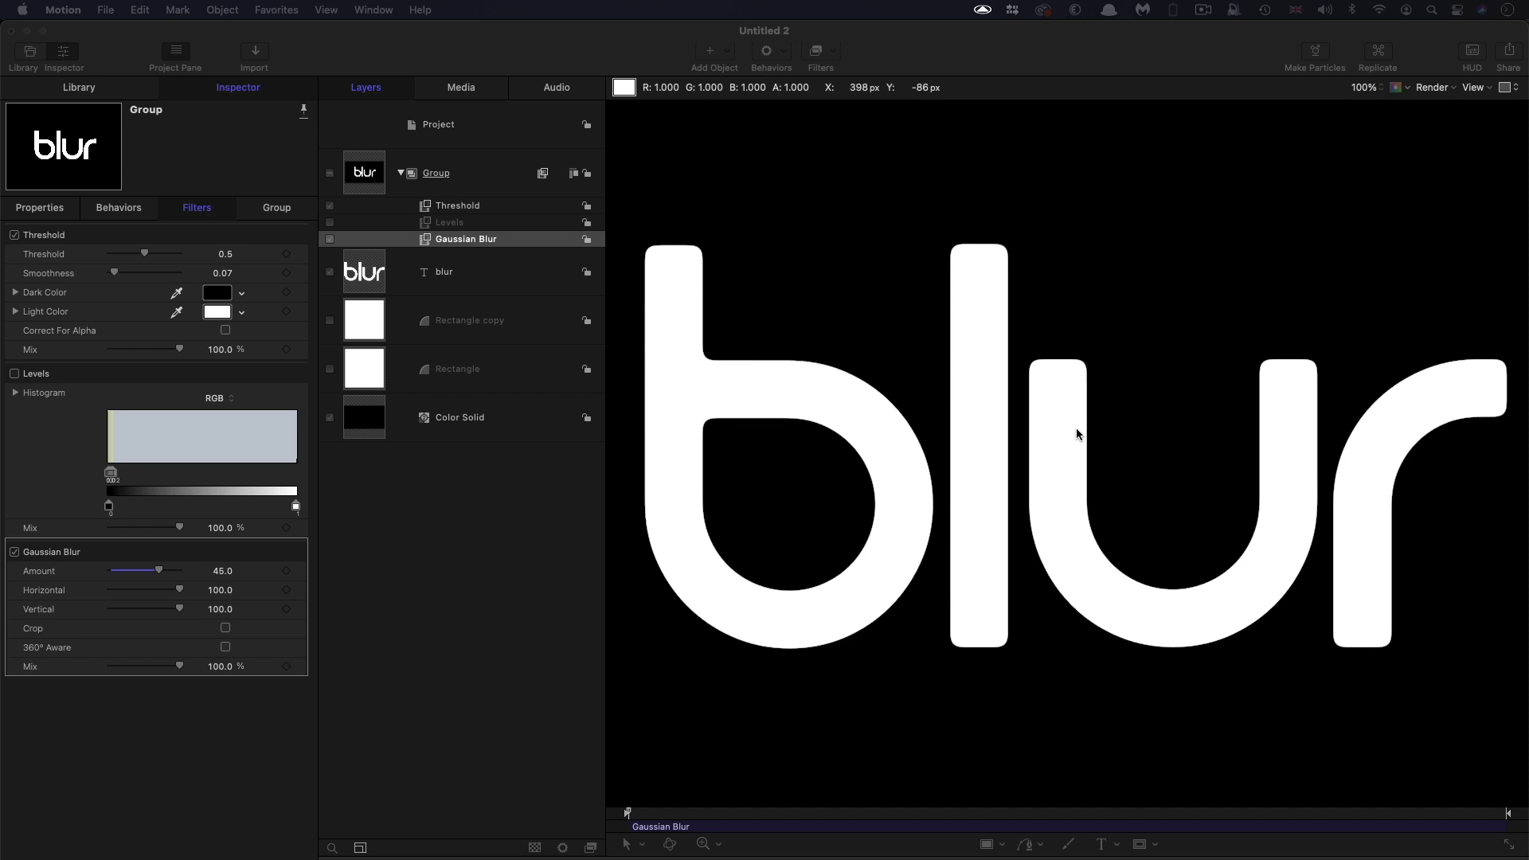
Step: Show the Rectangle again, with its copy hidden, and enlarge it to 709 over the blur letters
left_click(330, 321)
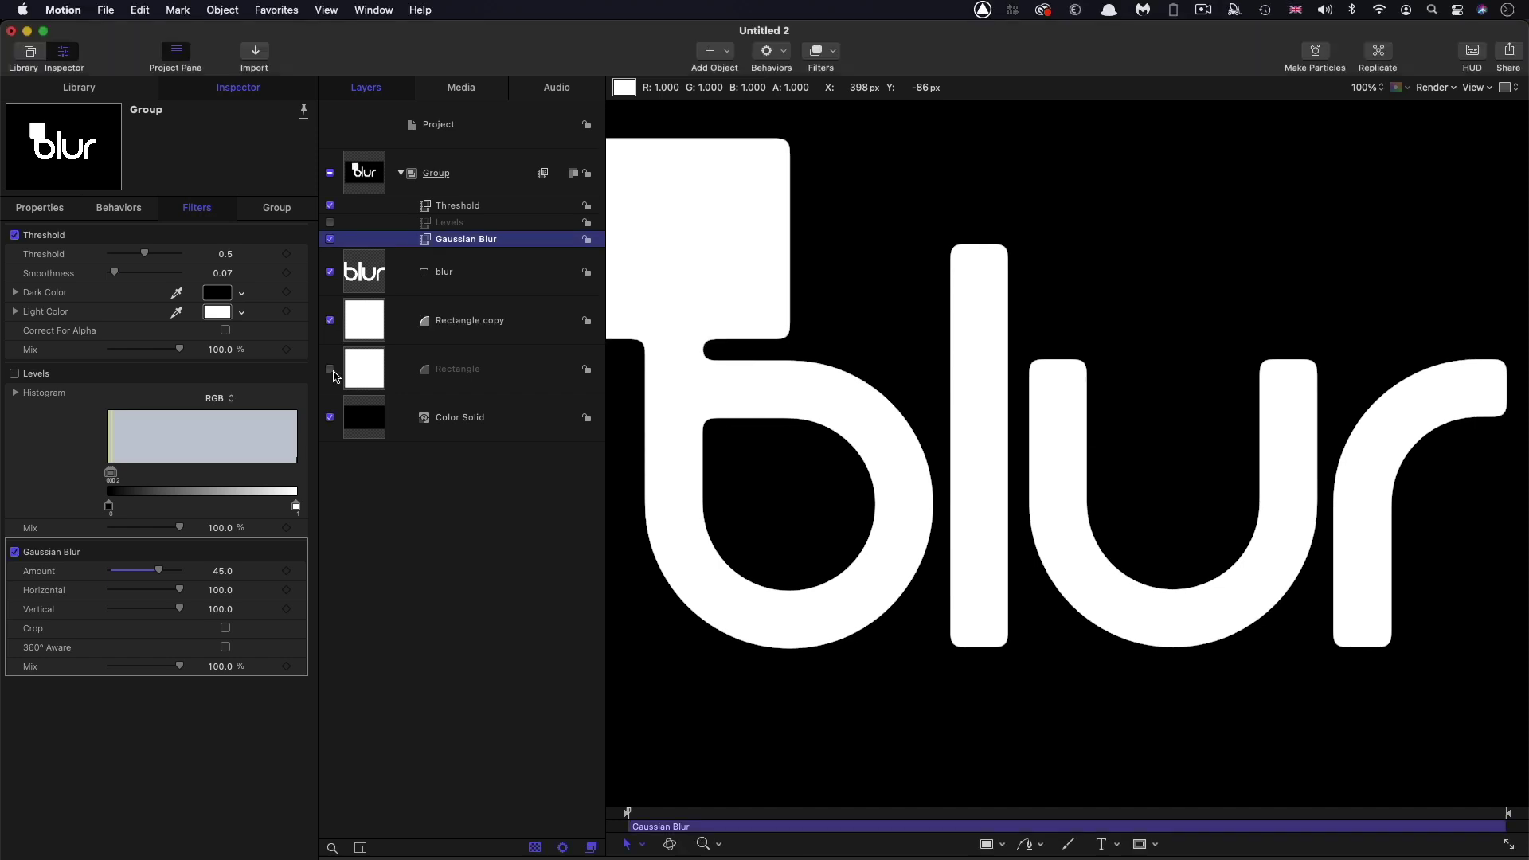
left_click(330, 370)
key("super+minus")
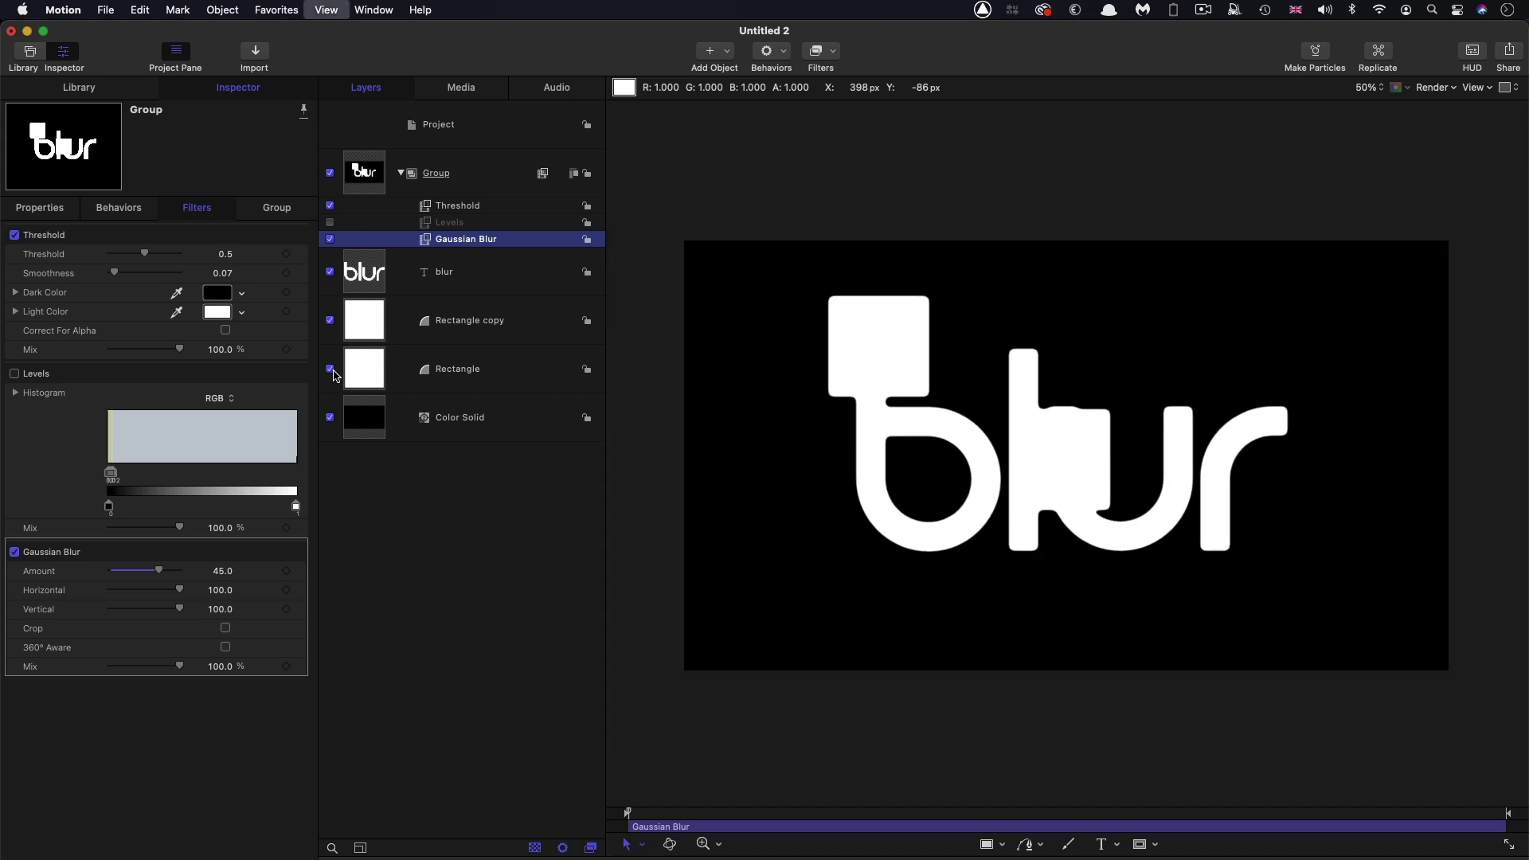
left_click(329, 321)
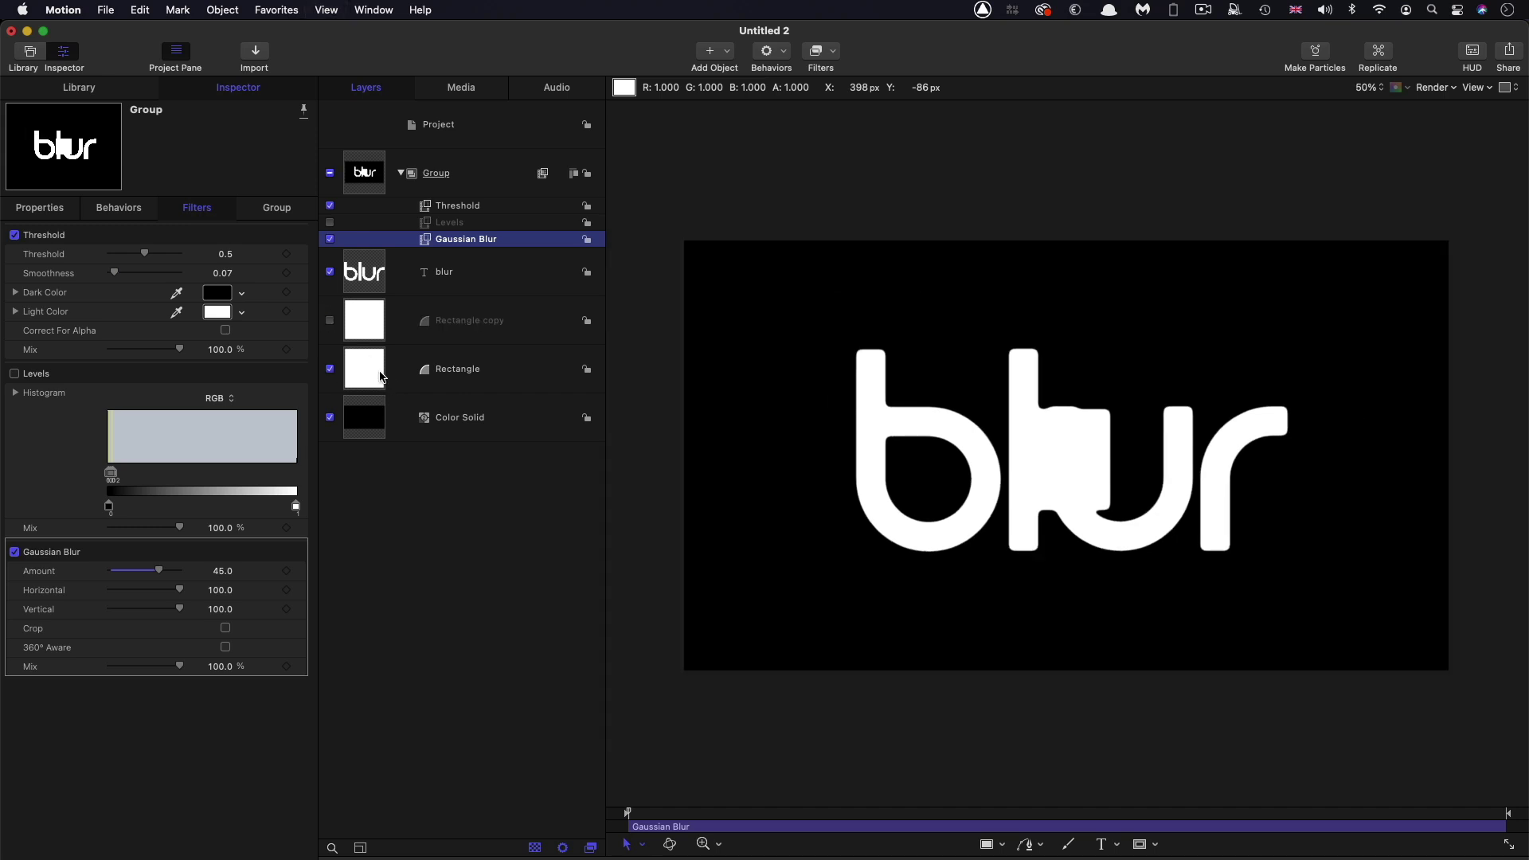
left_click(377, 386)
left_click_drag(225, 309, 305, 309)
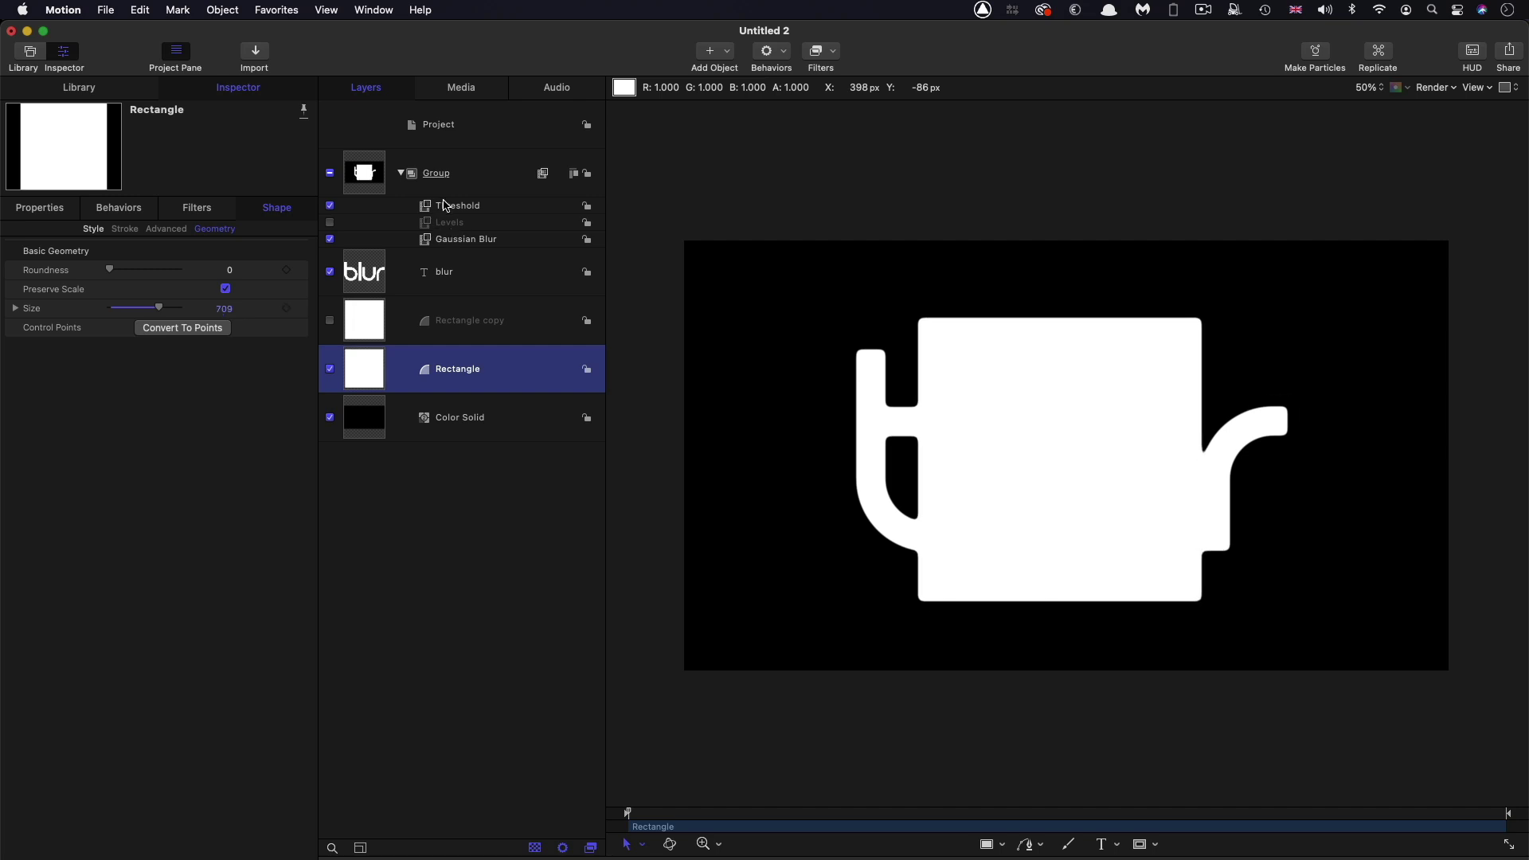
left_click(447, 207)
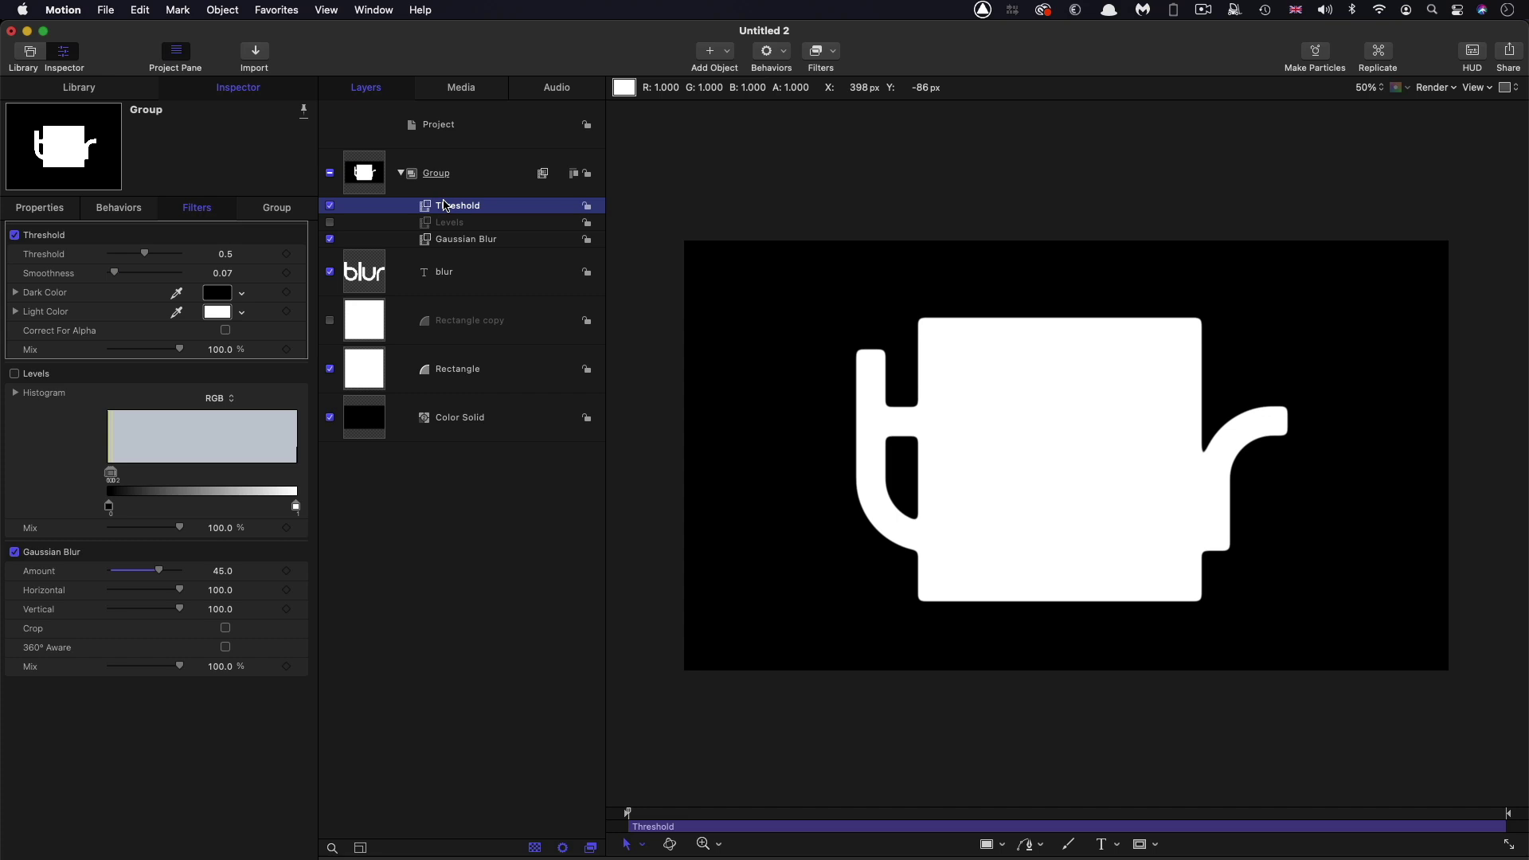
Step: Move the Threshold and Gaussian Blur filters from the Group onto the blur text layer
left_click(466, 240, "super")
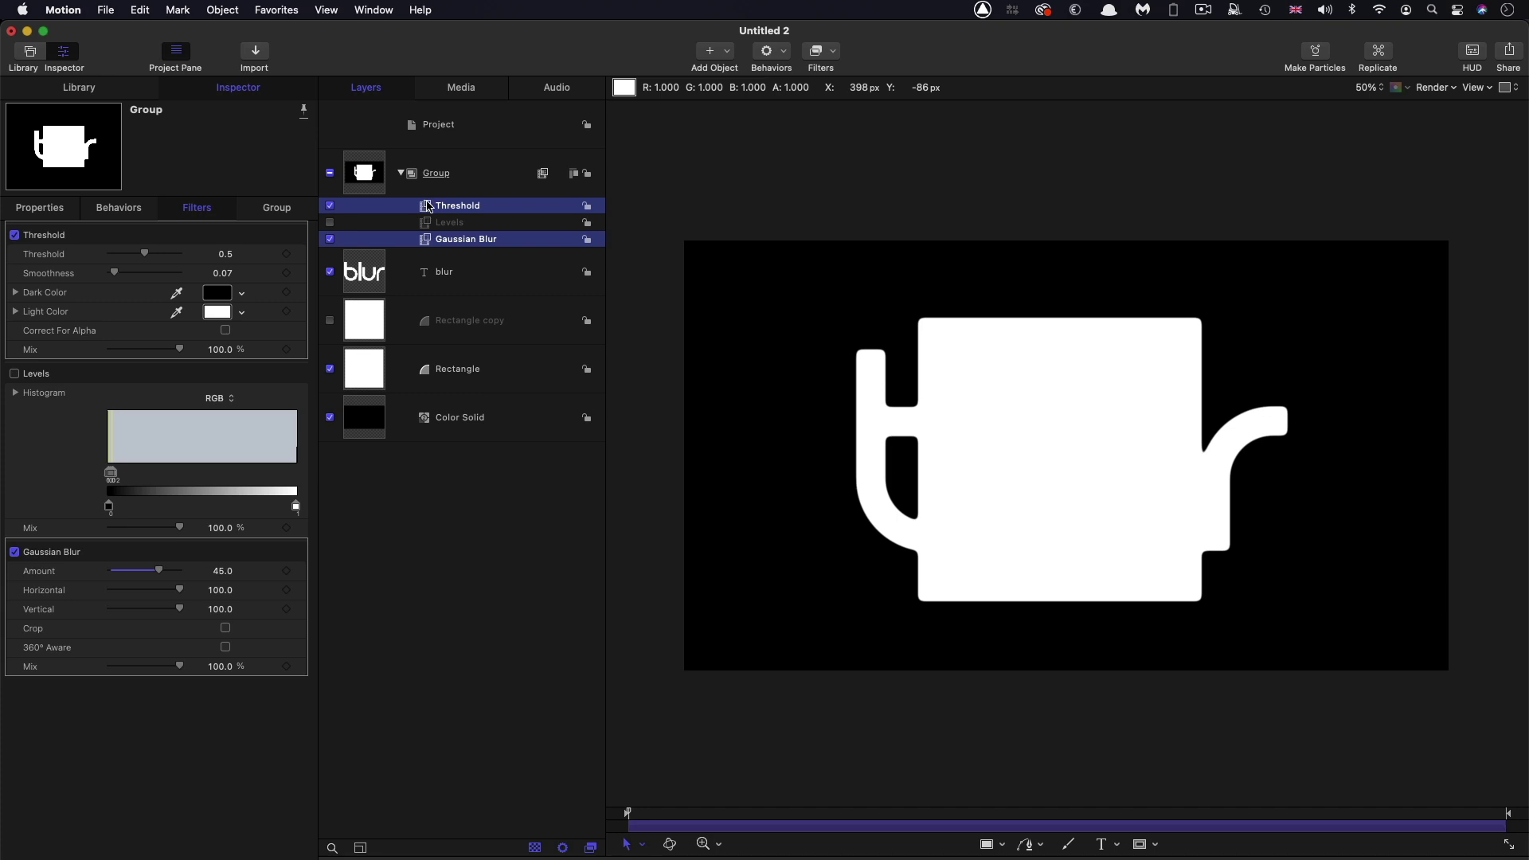
left_click_drag(431, 207, 367, 274)
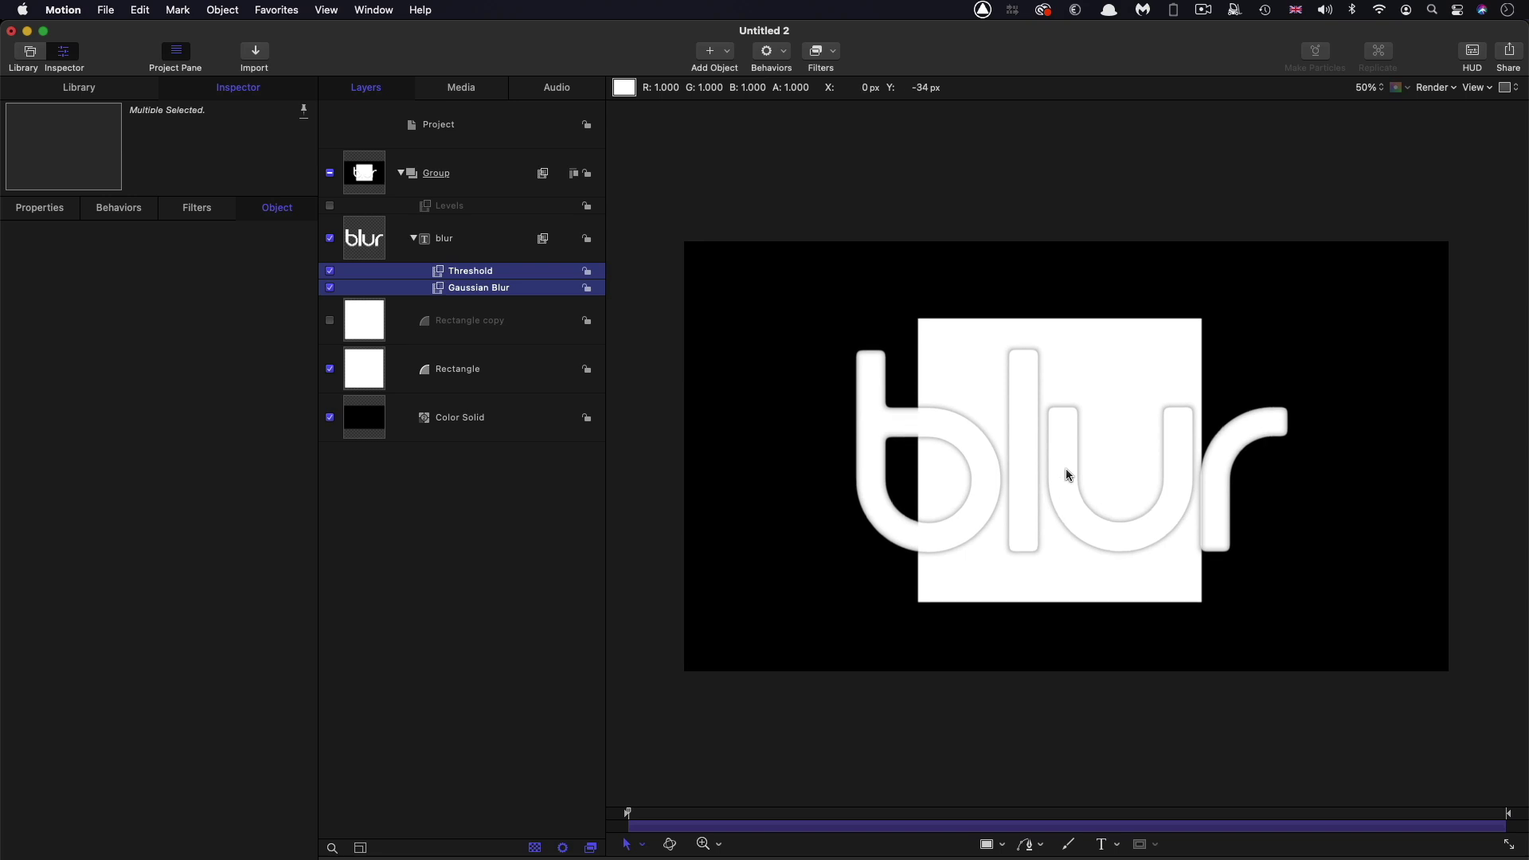
scroll(943, 519, "up", 2)
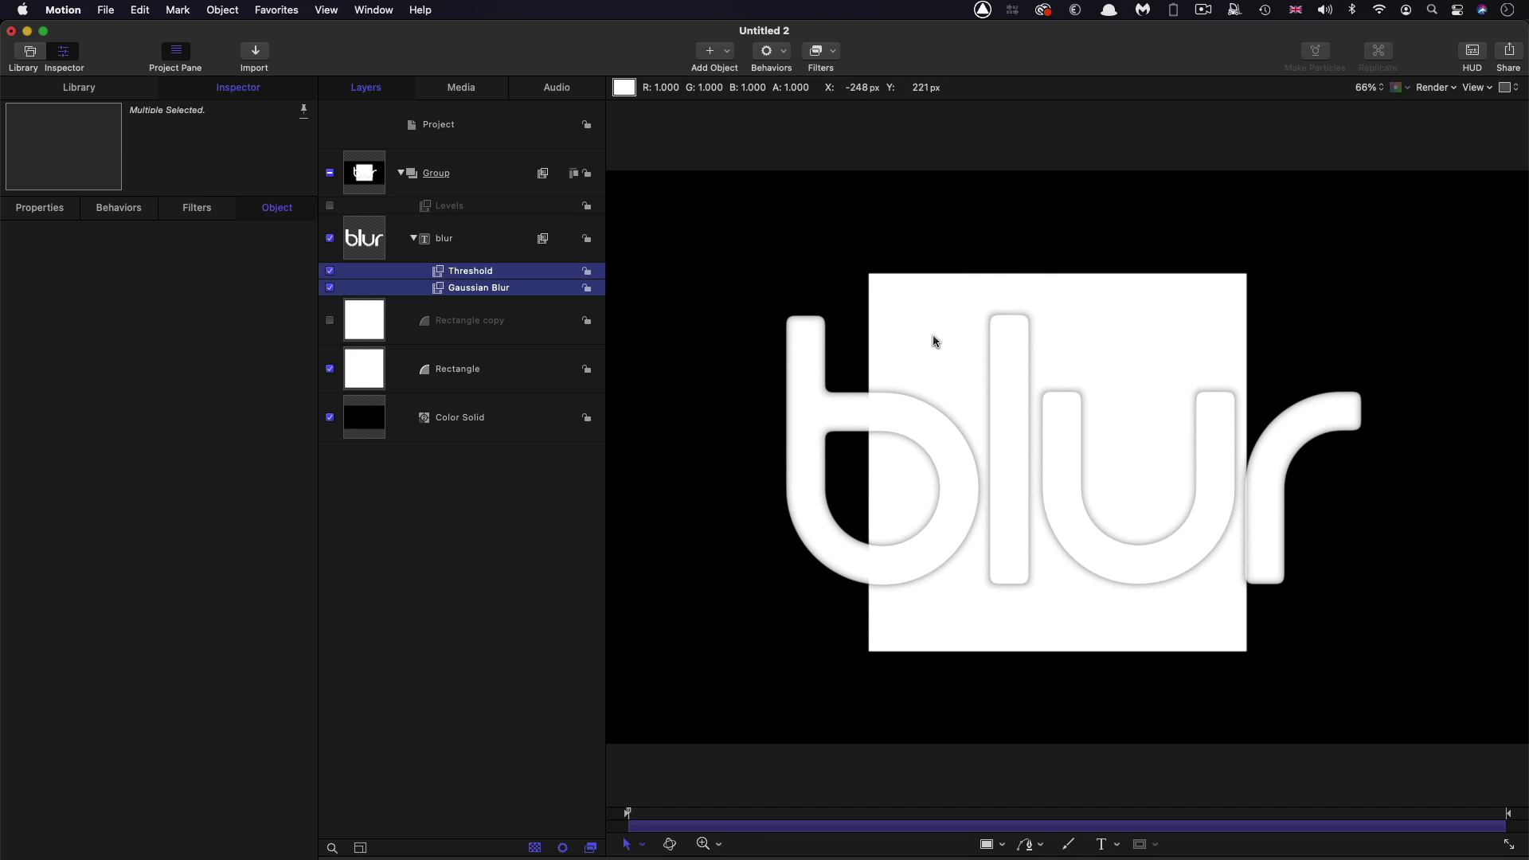
Step: Raise the blur text's Threshold to 0.89
left_click(444, 238)
left_click(471, 271)
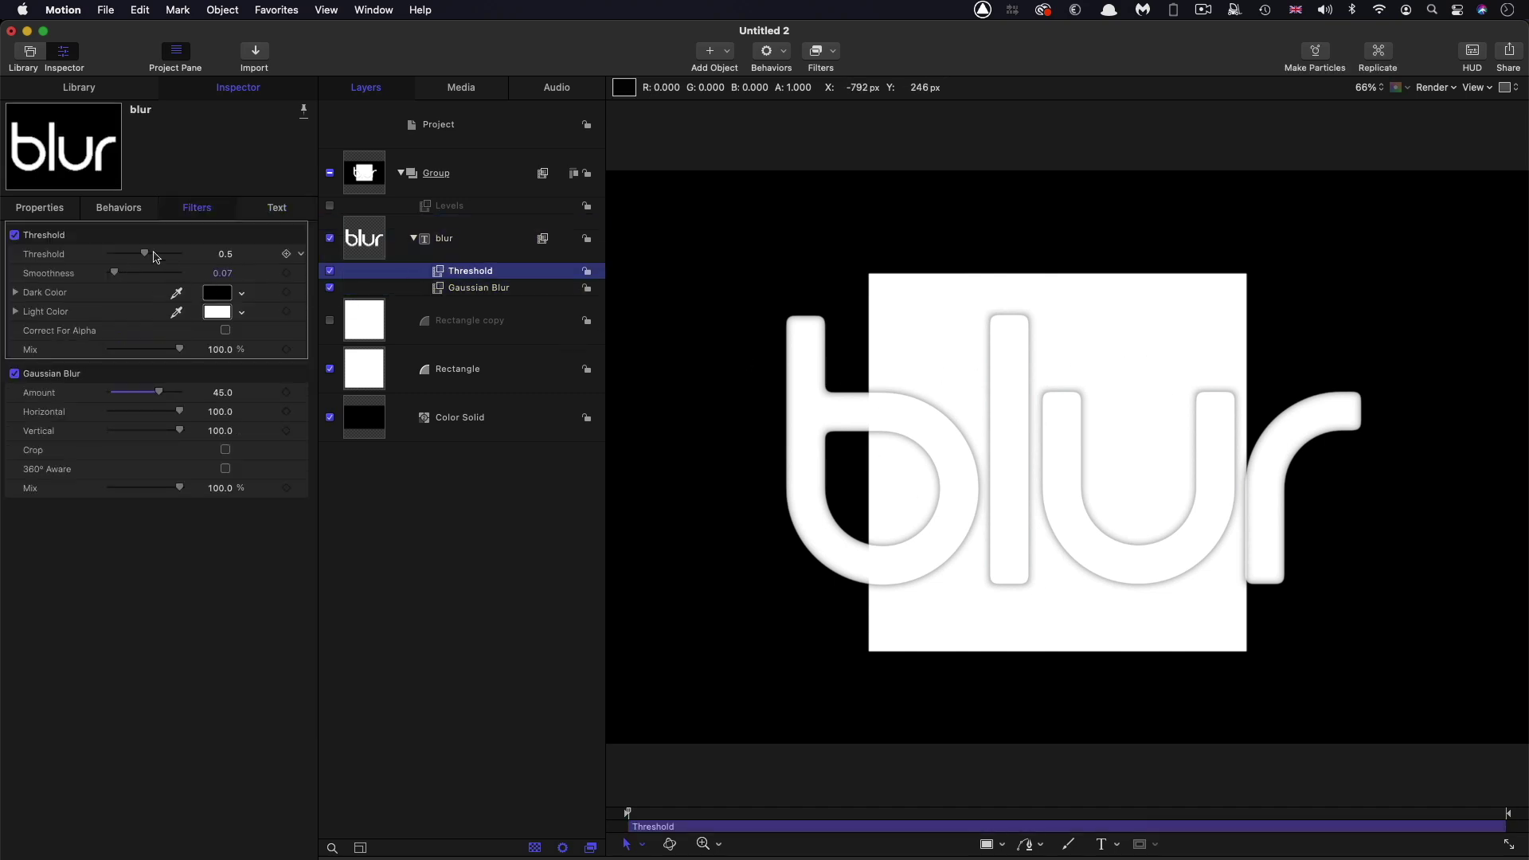
mouse_move(147, 256)
left_mouse_down()
mouse_move(128, 256)
mouse_move(175, 256)
left_mouse_up()
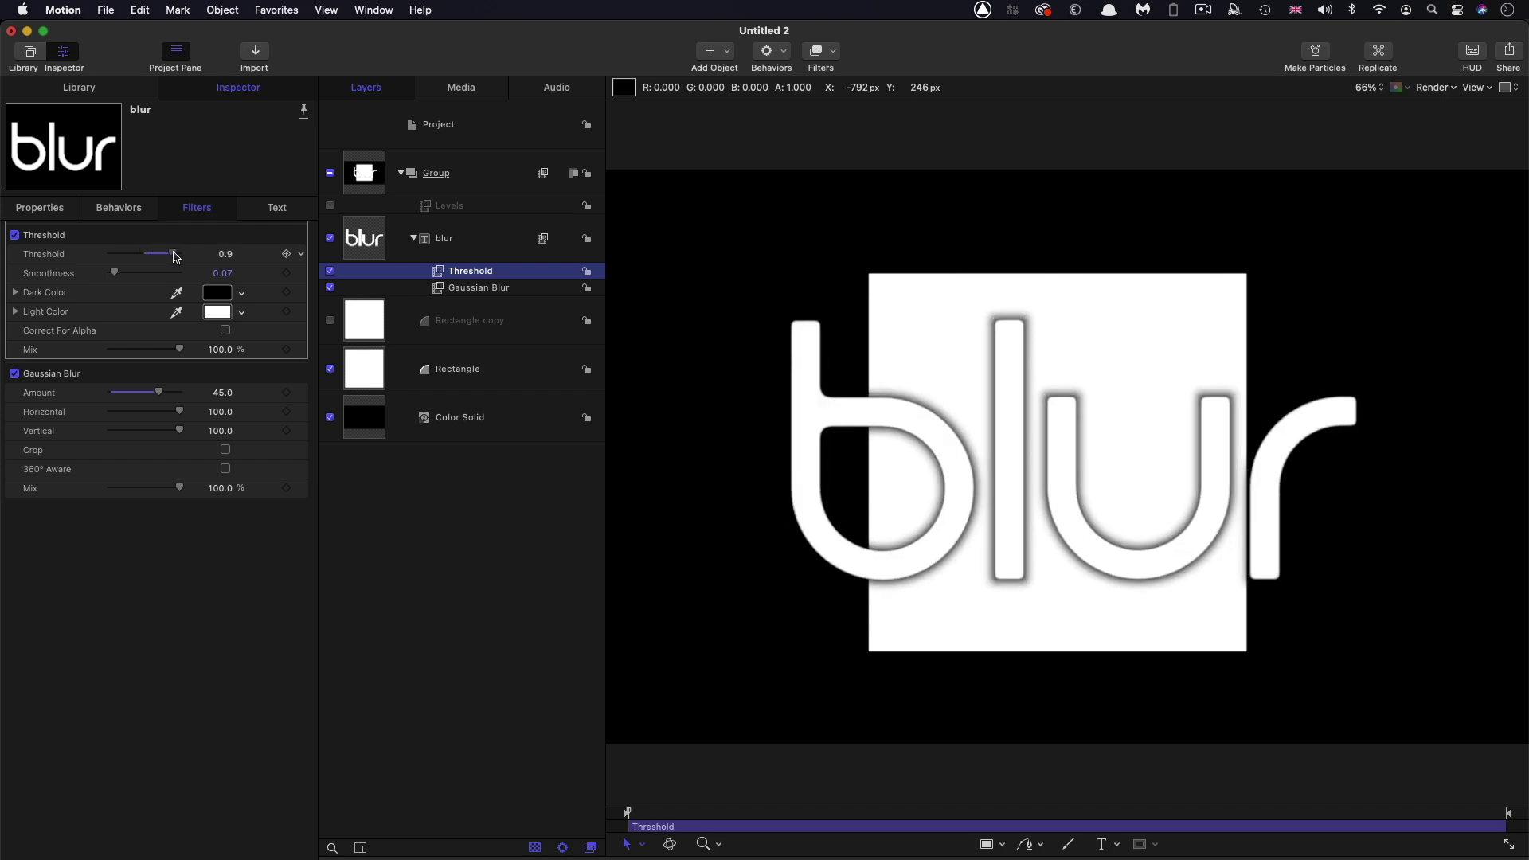
left_click_drag(176, 257, 176, 259)
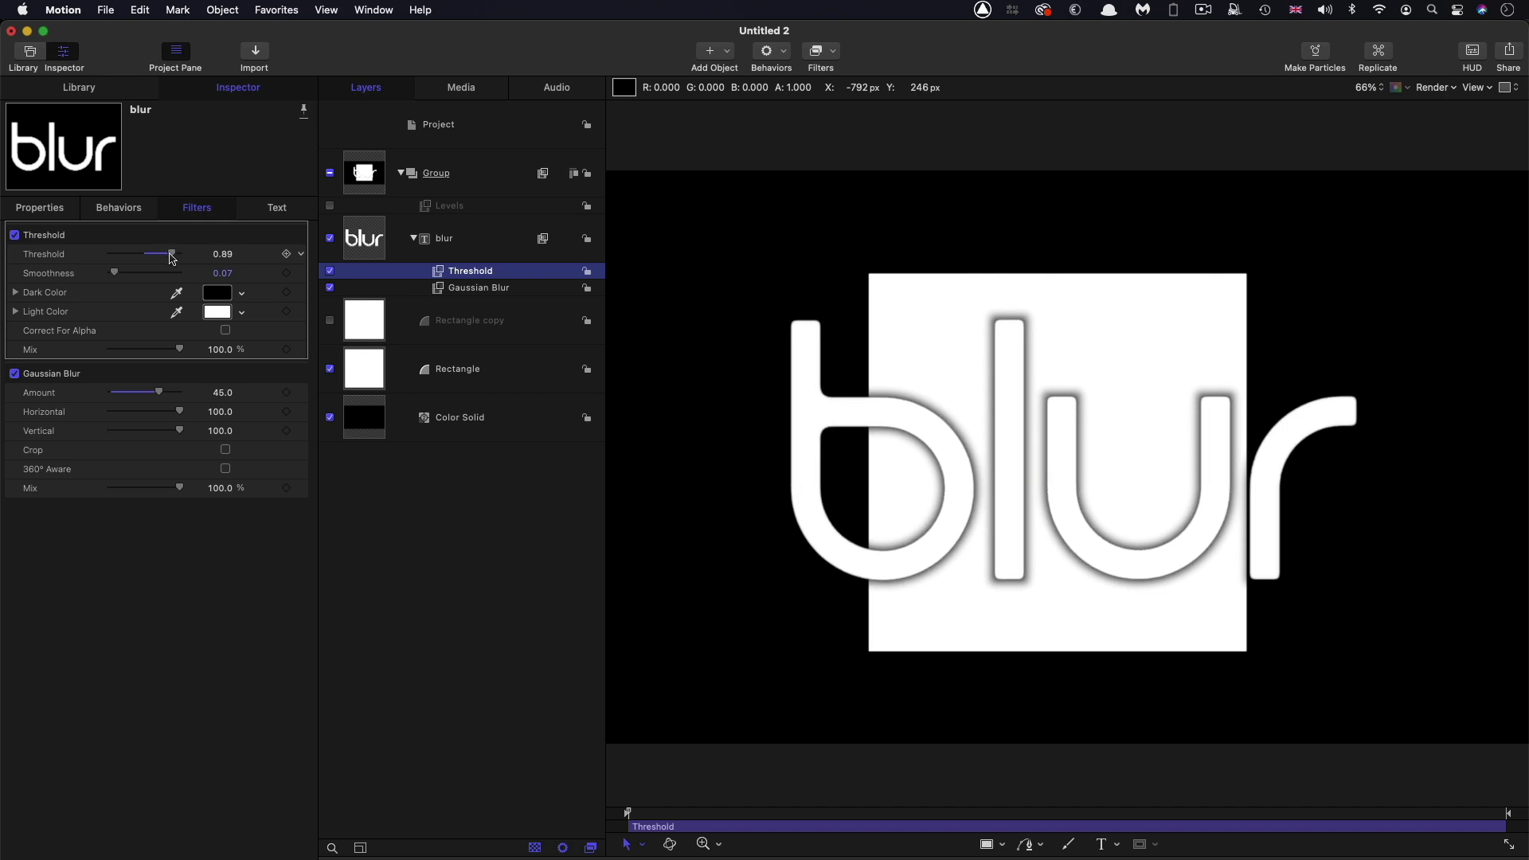
Step: Switch off Threshold and add an enabled Levels filter to the blur text
left_click(331, 271)
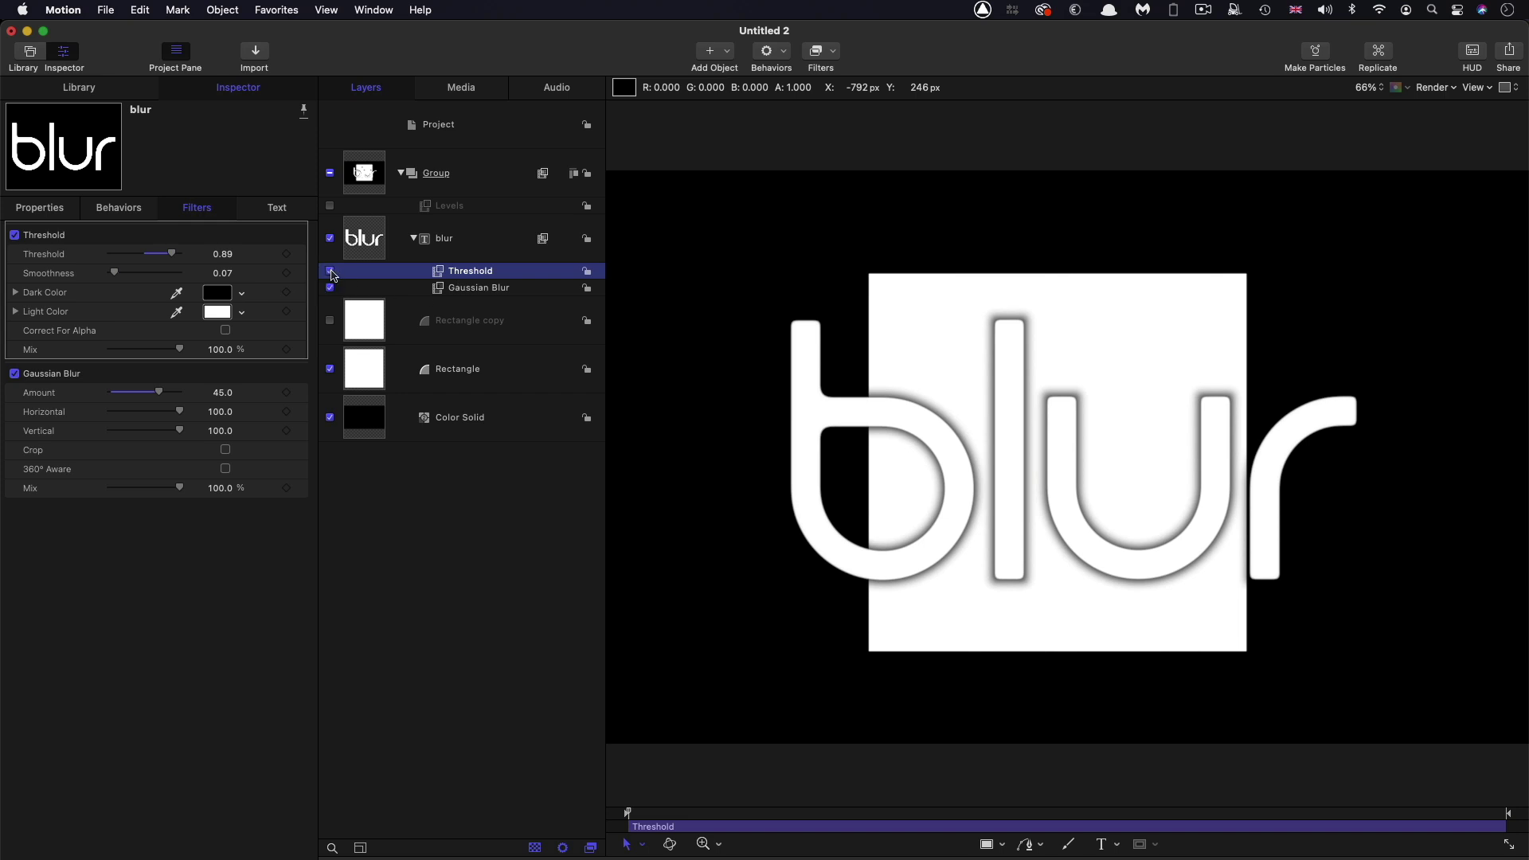
left_click(330, 272)
left_click(363, 239)
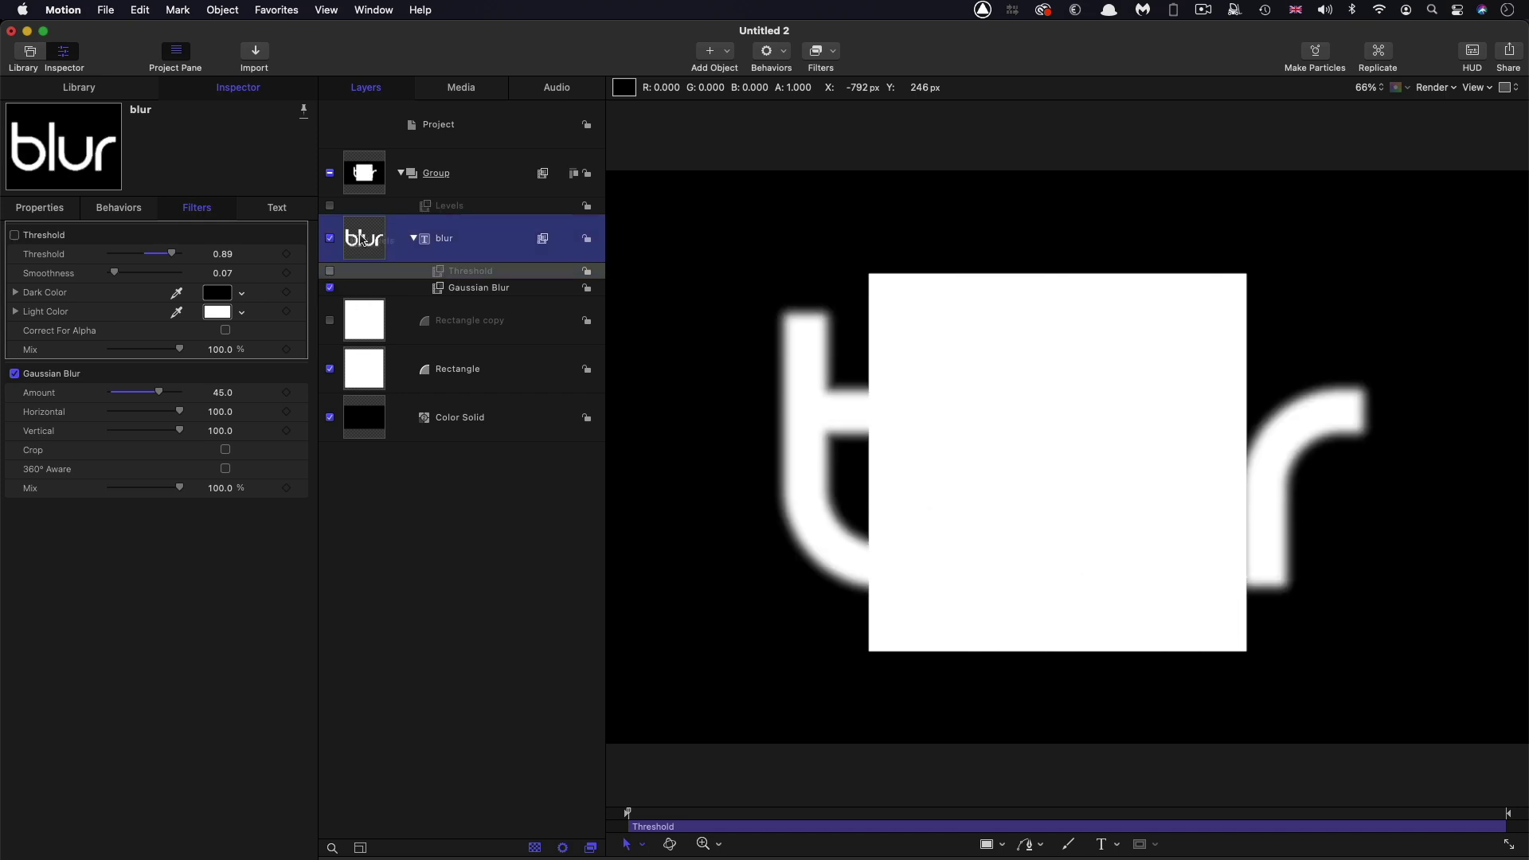
left_click_drag(362, 239, 363, 241)
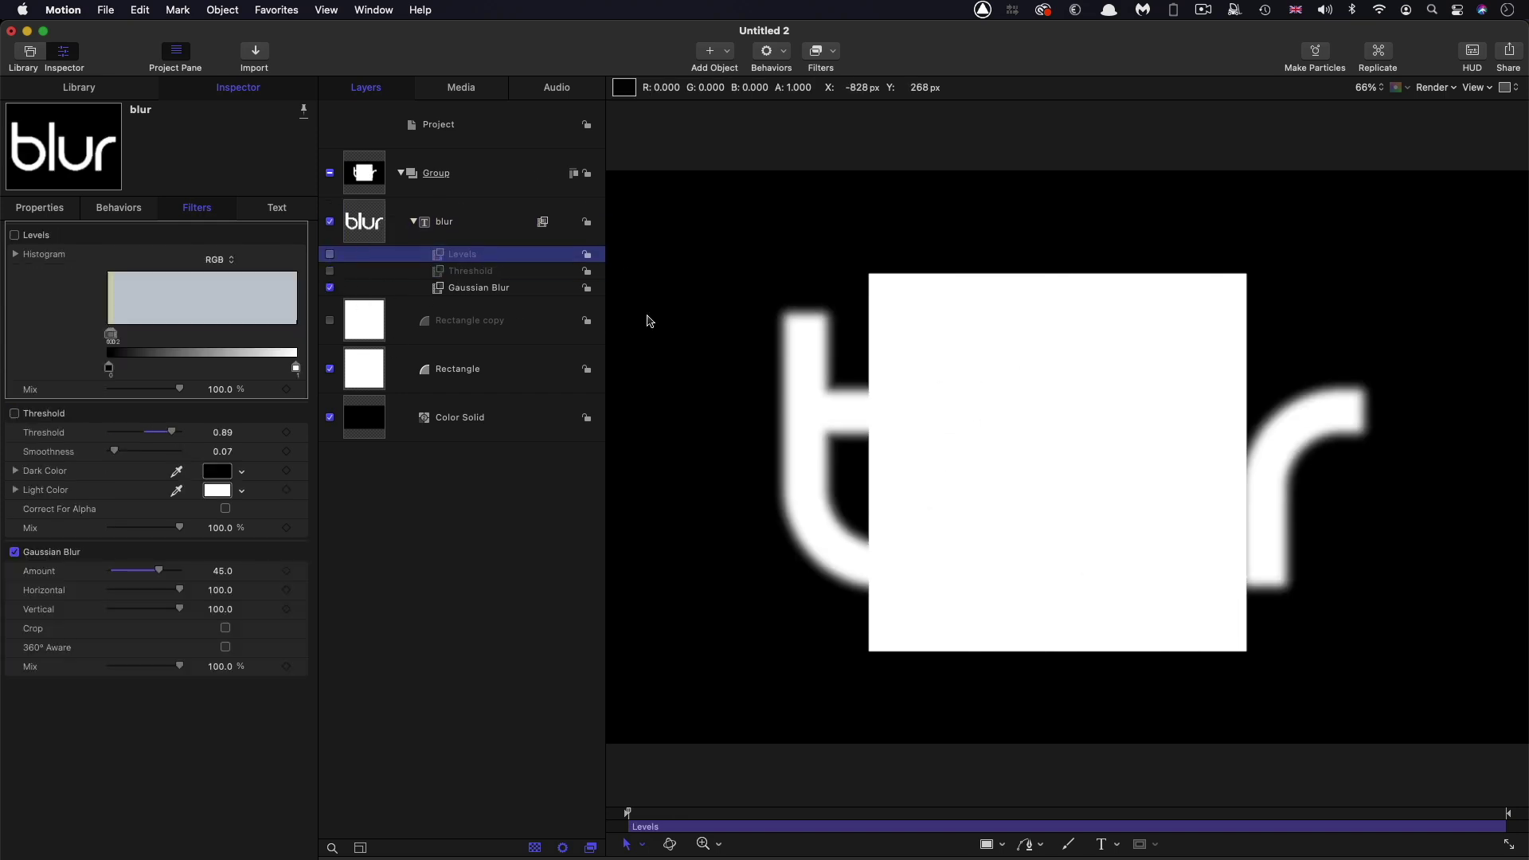
left_click(330, 255)
left_click(459, 255)
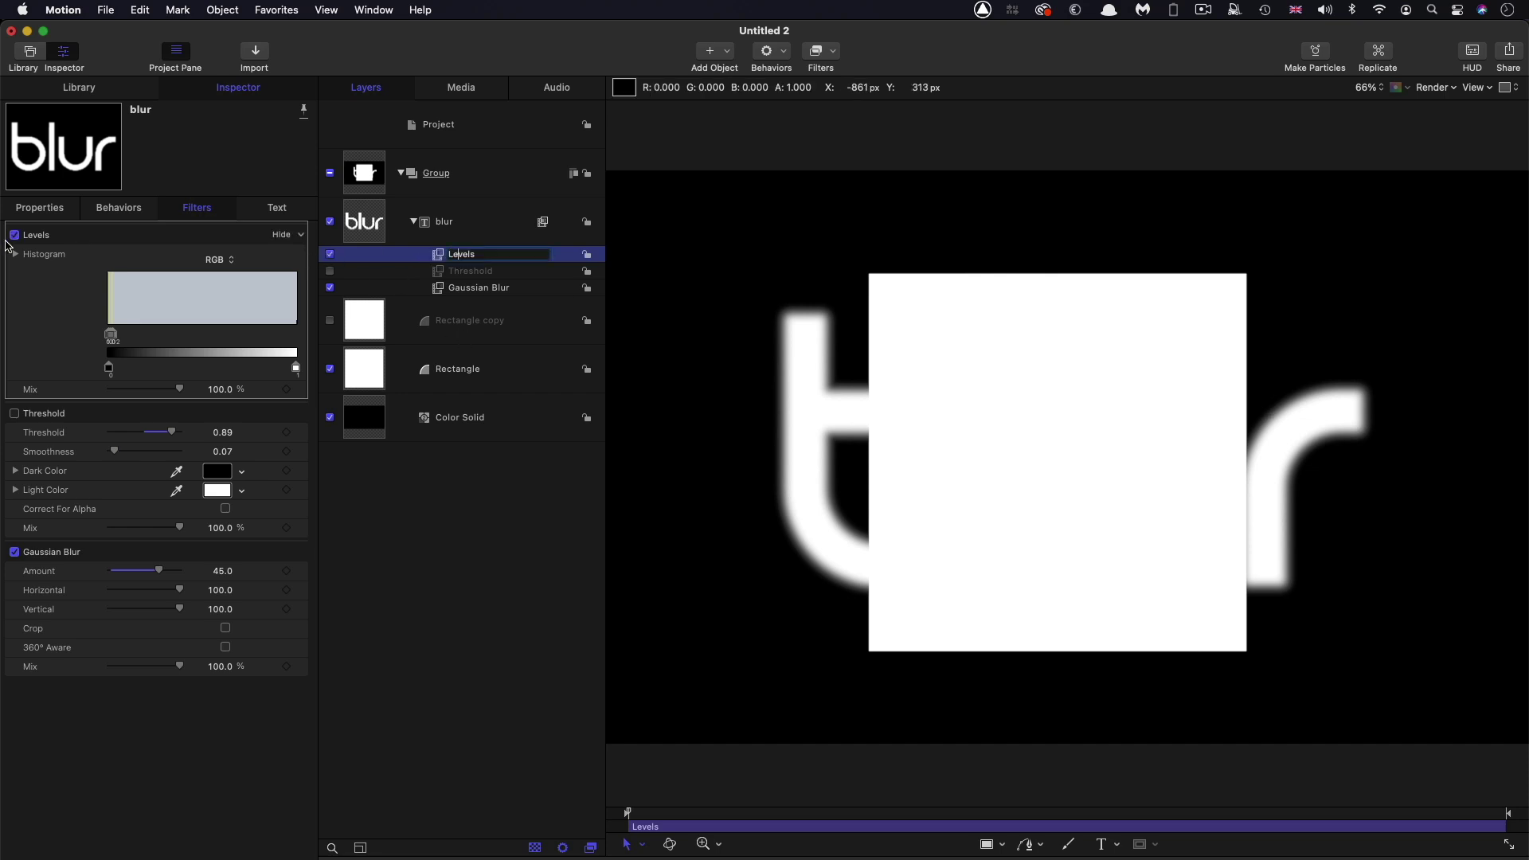
Step: Set Levels to the Alpha channel and pull White In left: Opacity Black In 0.43, White In 0.56
left_click(215, 262)
left_click(224, 326)
left_click(219, 262)
left_click(135, 357)
left_click_drag(296, 334, 220, 344)
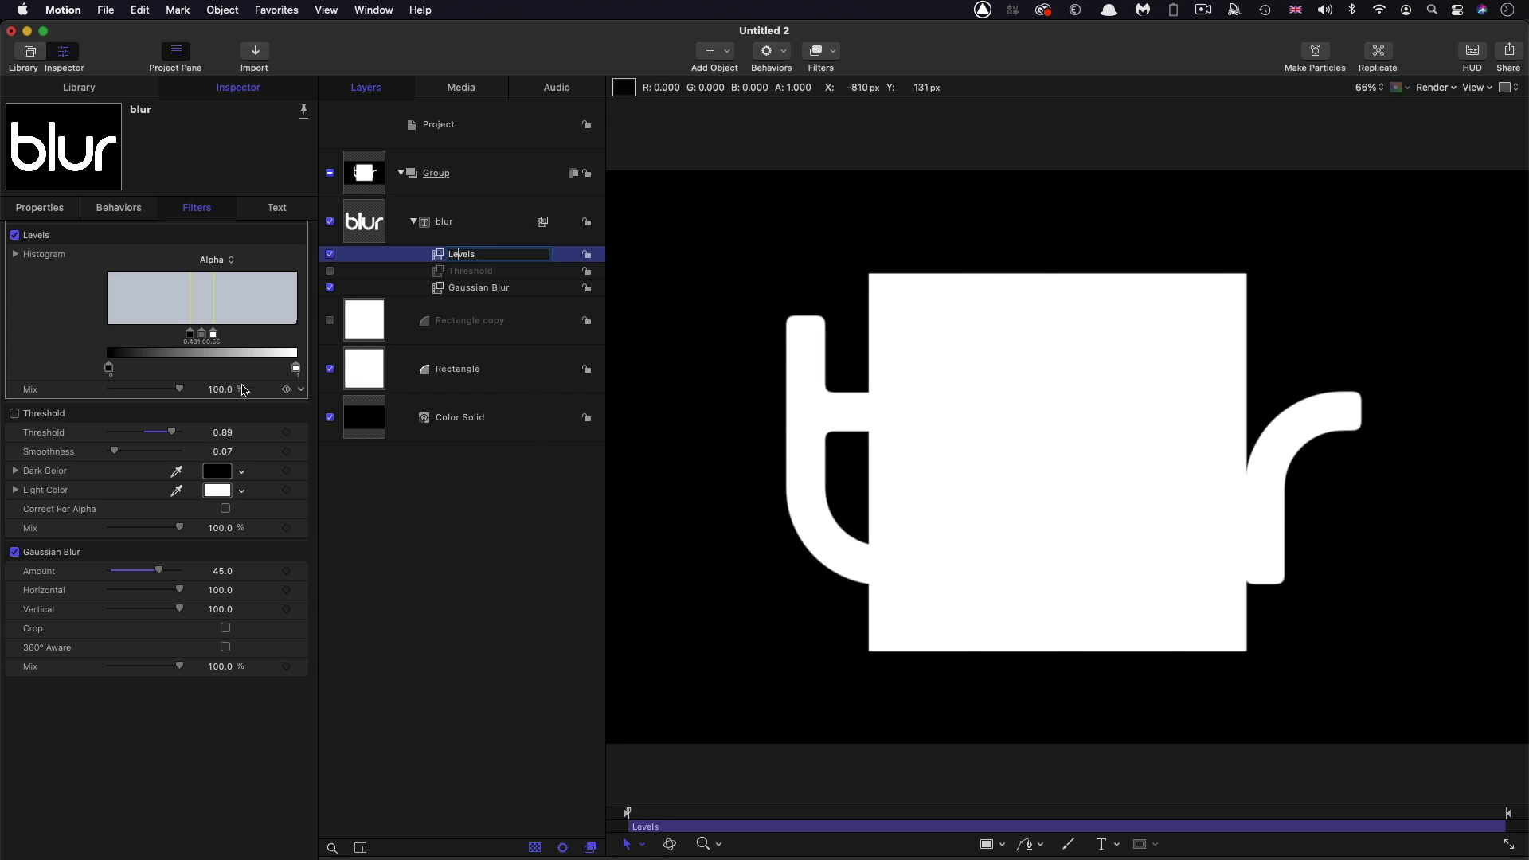
left_click(15, 254)
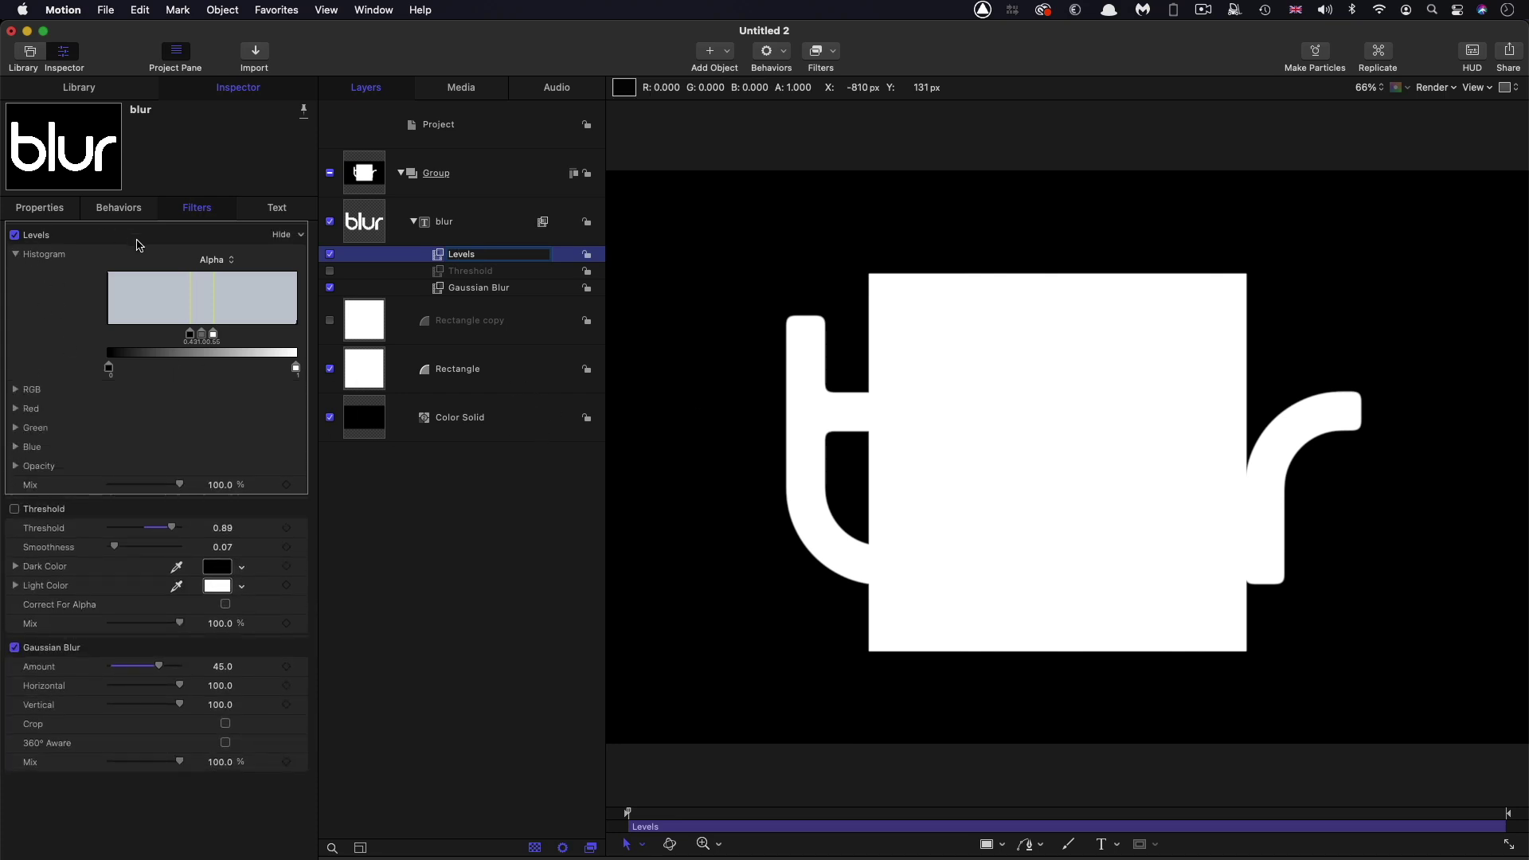
left_click(16, 467)
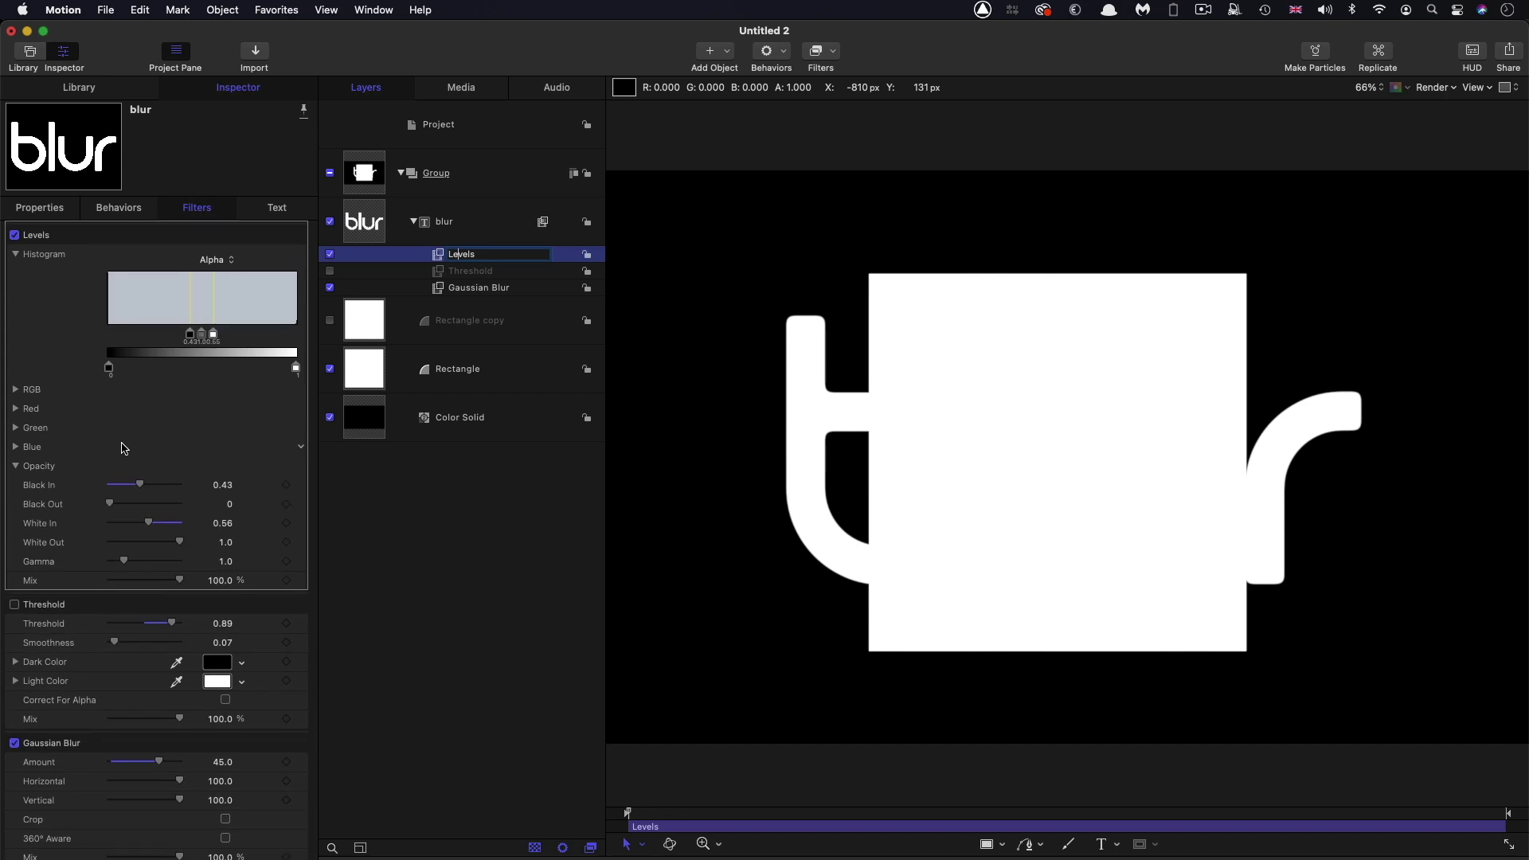
left_click(213, 259)
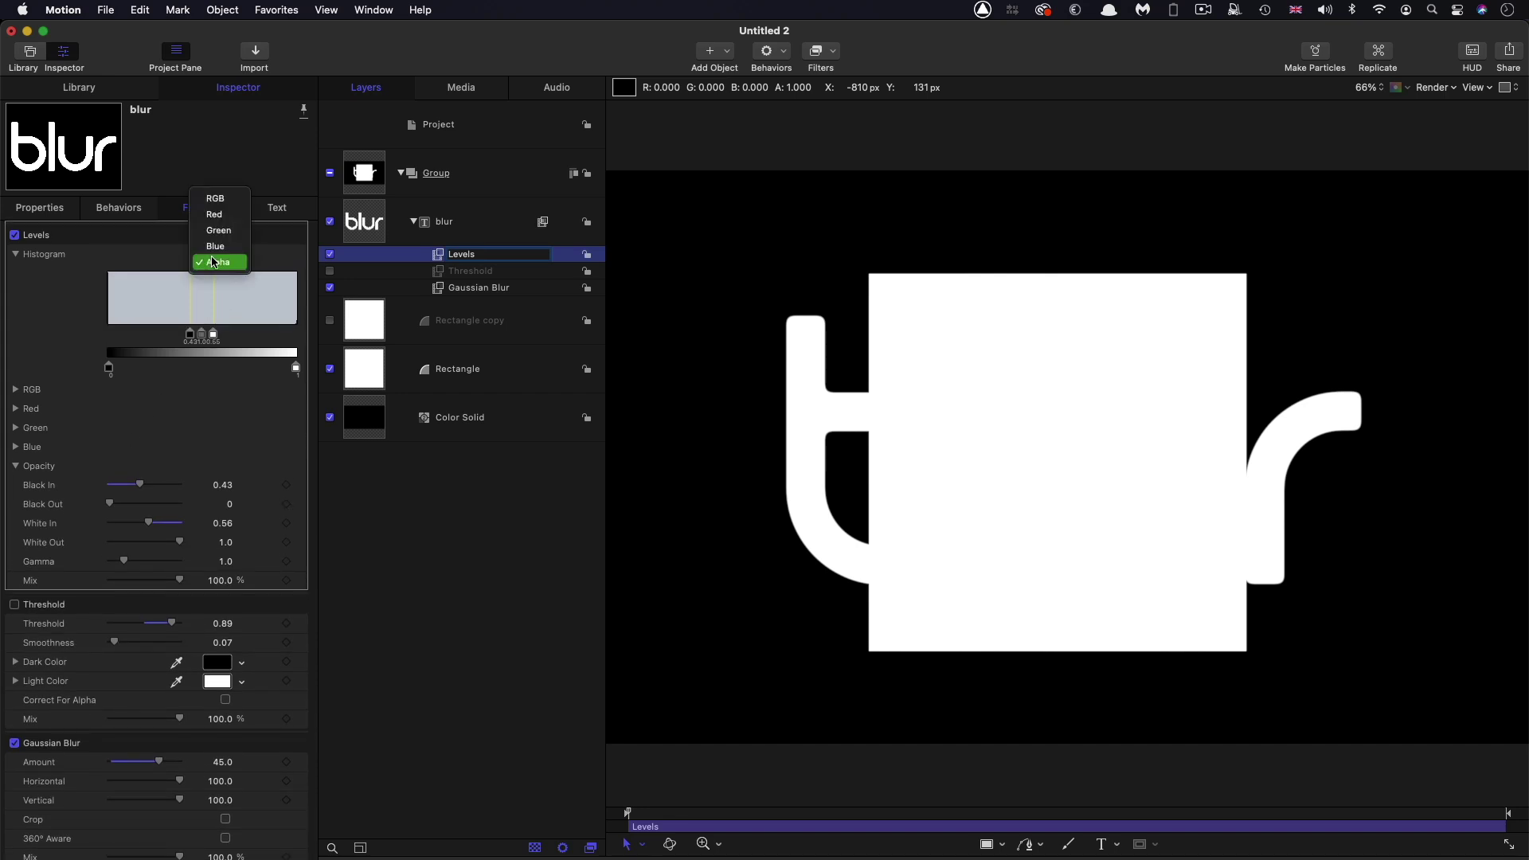
left_click(213, 263)
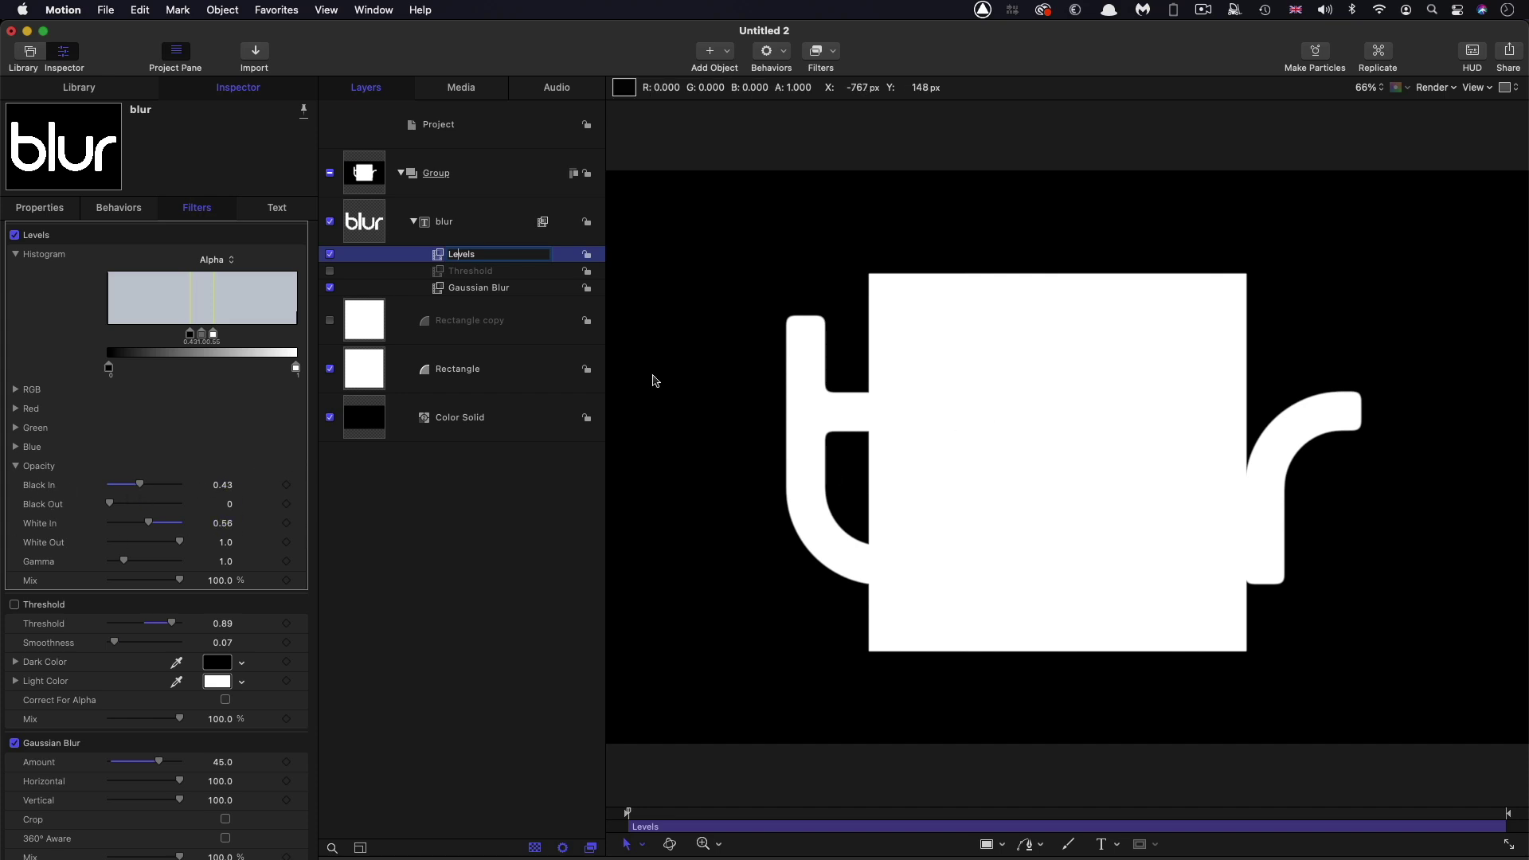
Step: Hide the white rectangle and set the Gaussian Blur Amount to 128
left_click(330, 369)
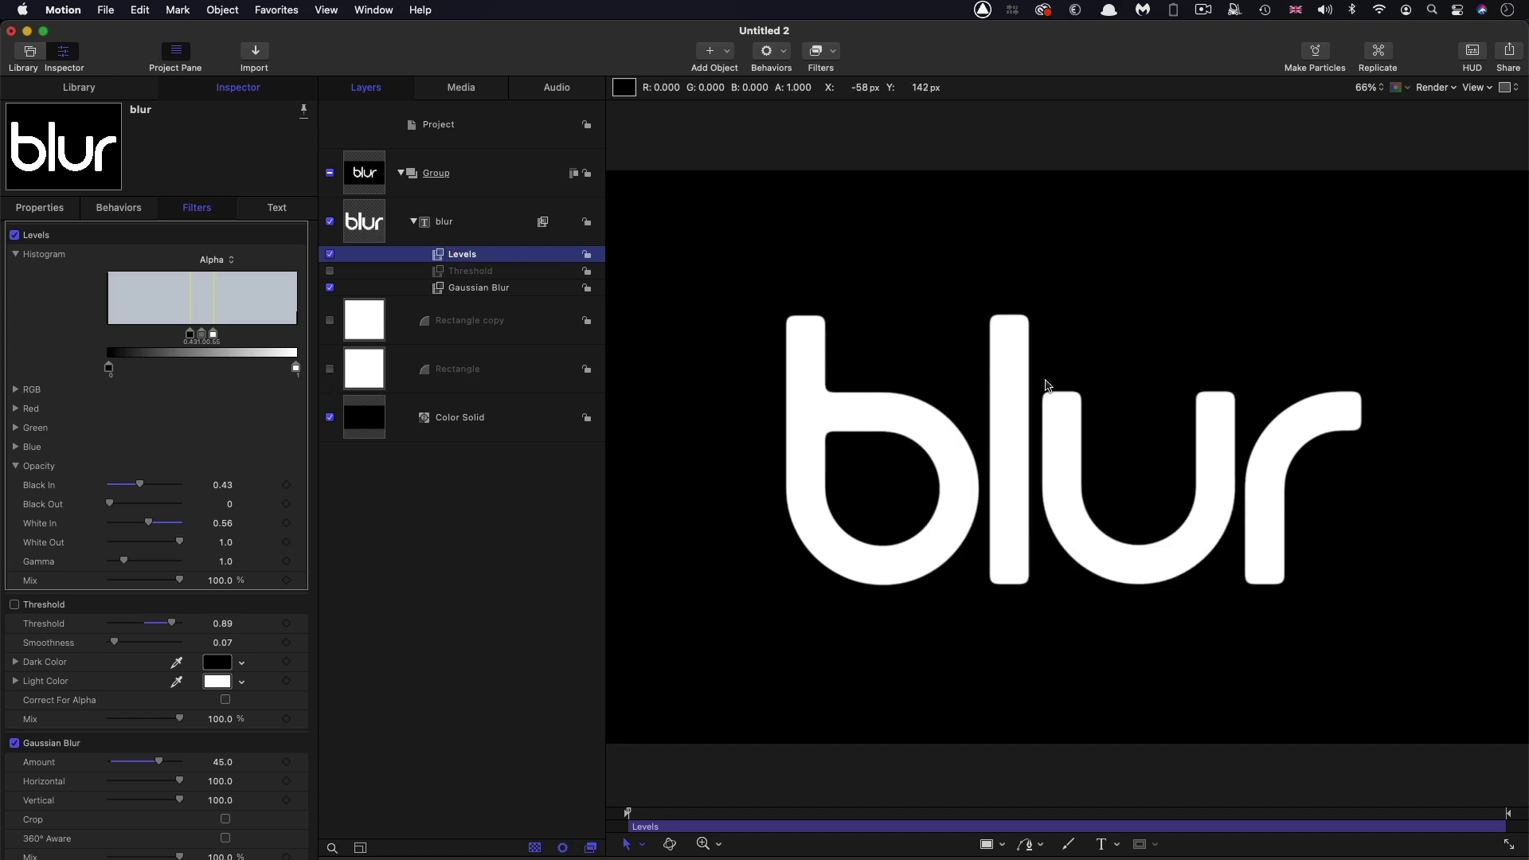
key("super+equal")
key("super+equal")
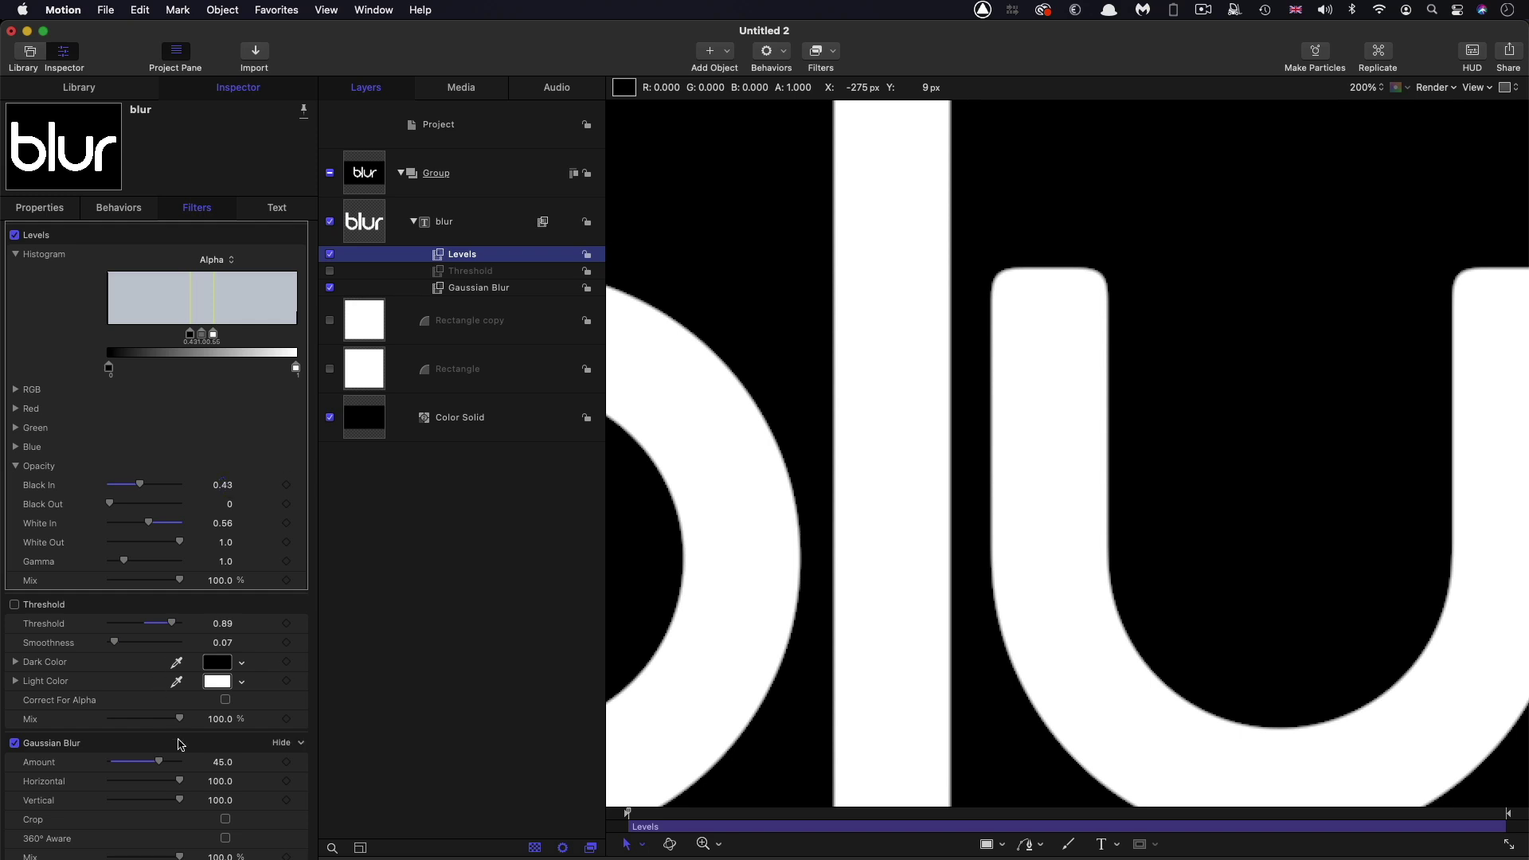
double_click(223, 762)
type("128")
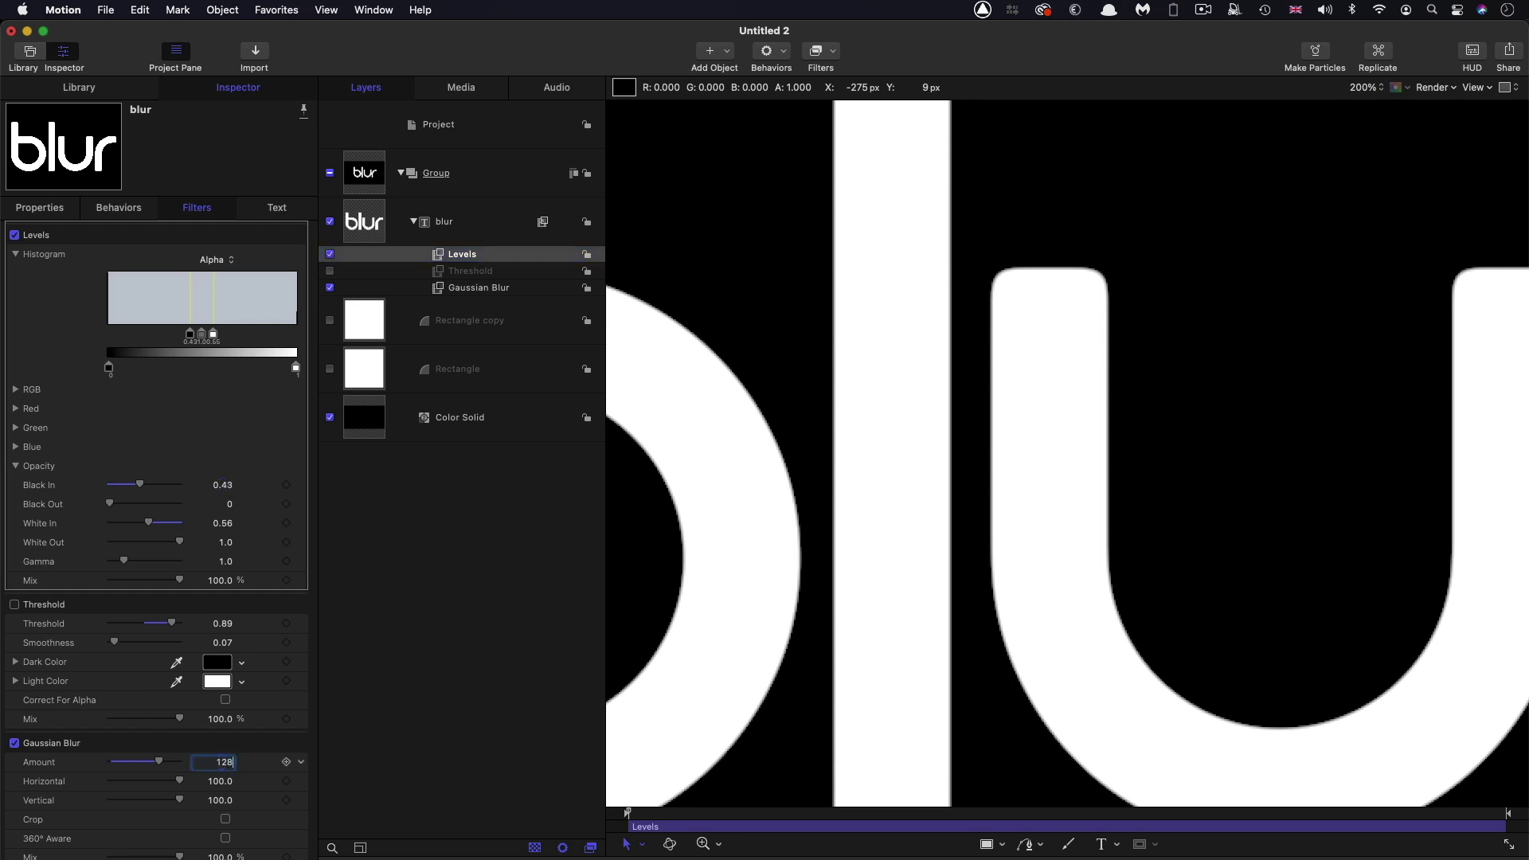
key("Return")
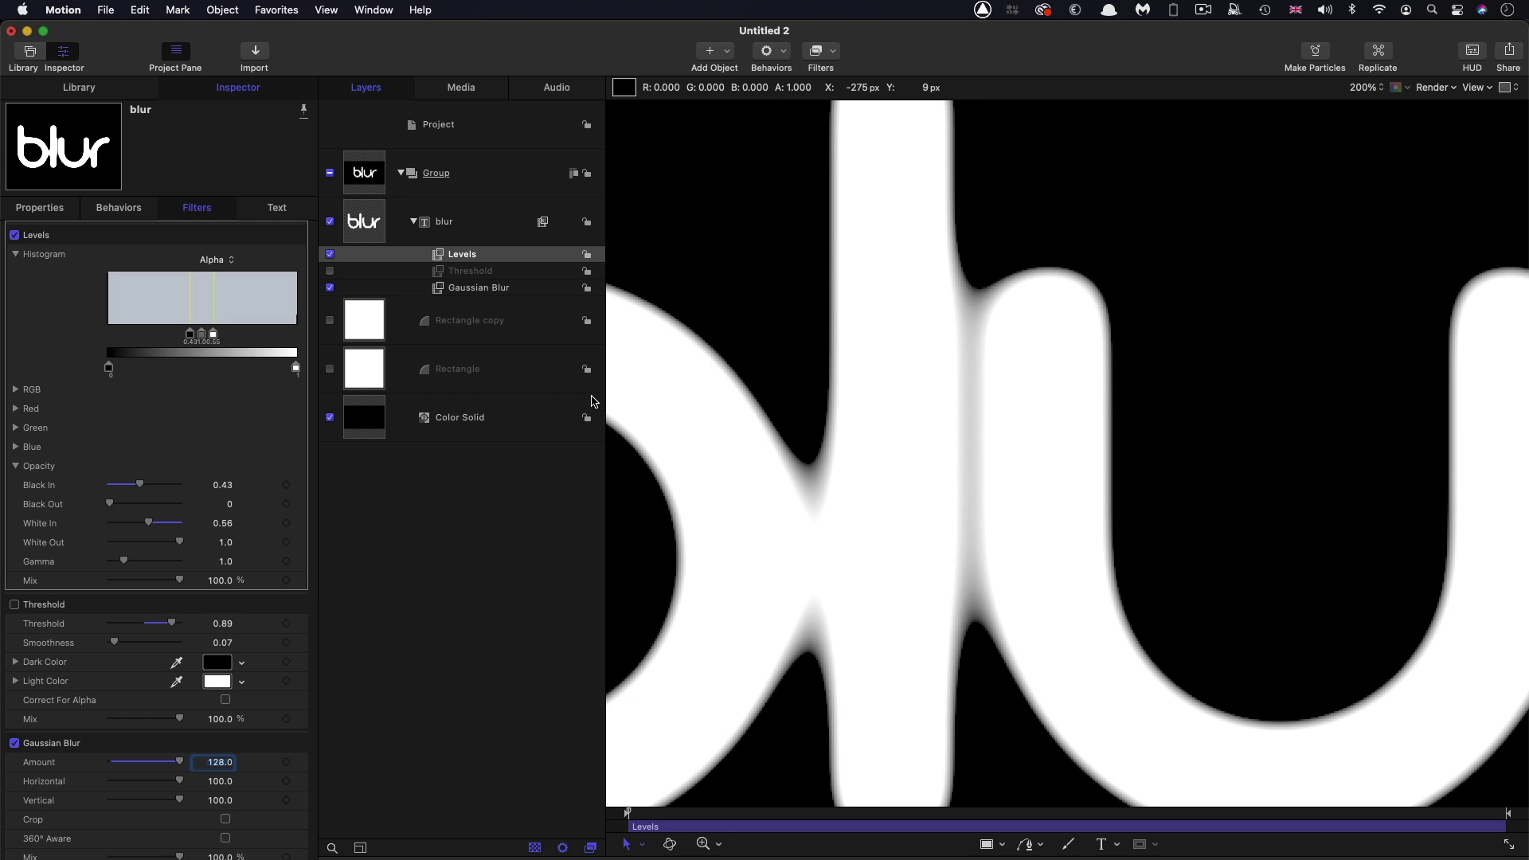
Step: Set Levels Opacity Black In to 0.4 and White In to 0.401
double_click(225, 485)
key("BackSpace")
type(".4")
key("Tab")
key("Tab")
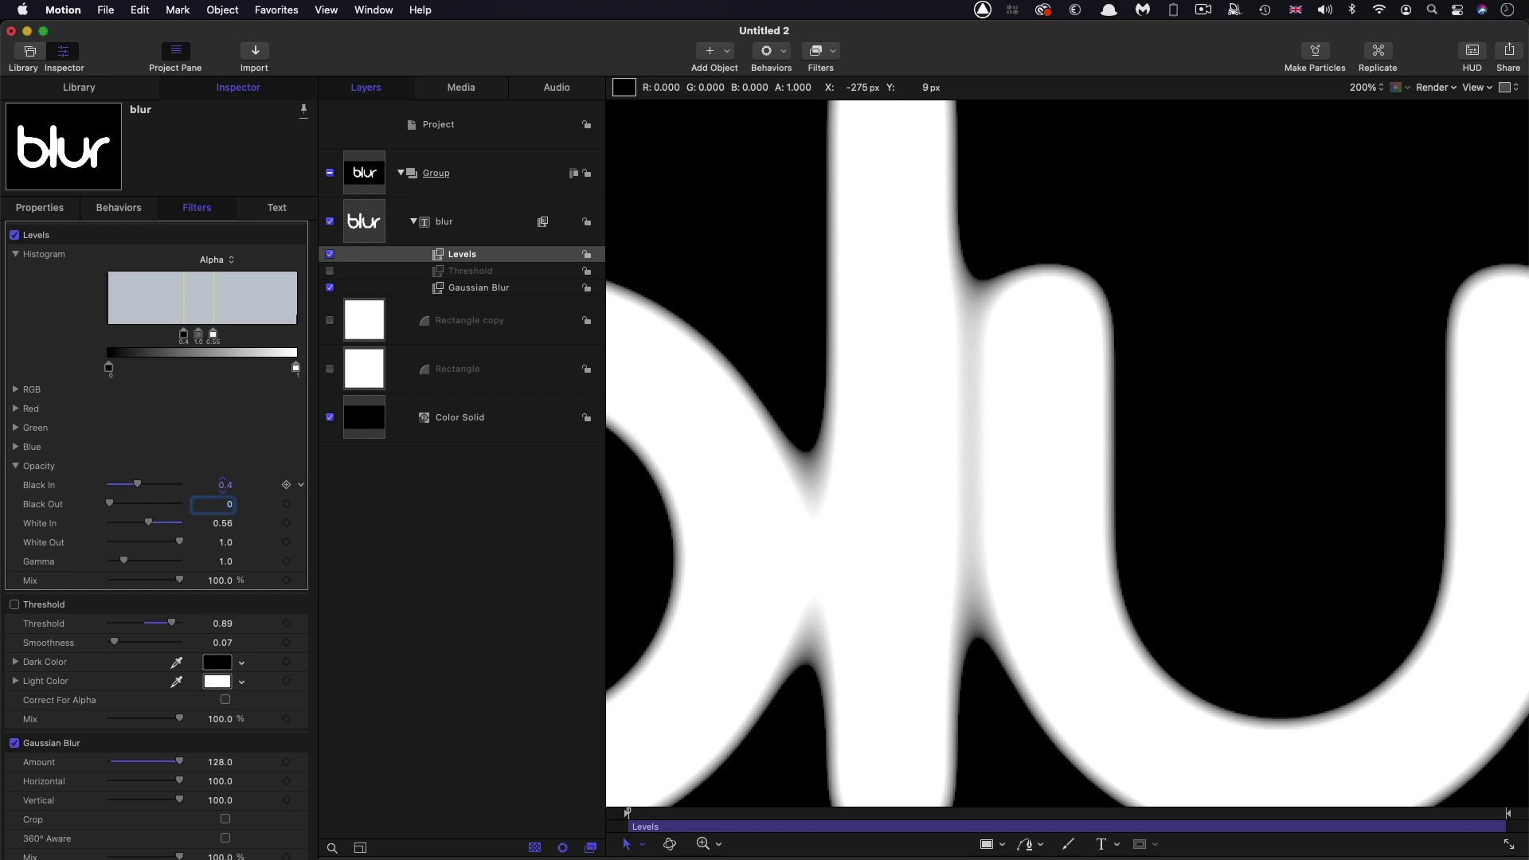
key("BackSpace")
type(".401")
key("Return")
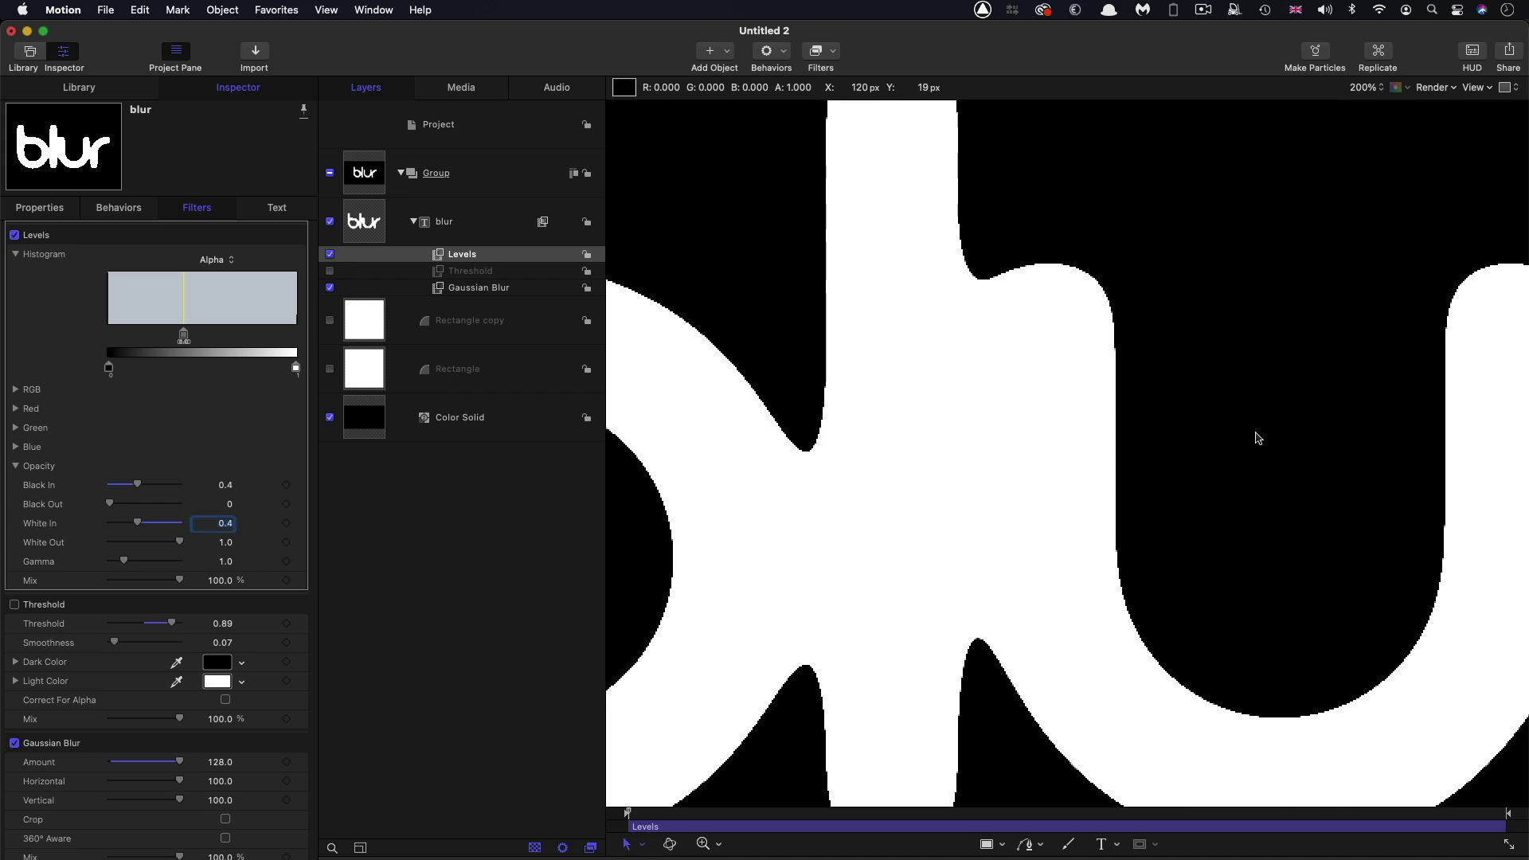
Step: Zoom out to the full word and set the Levels White In to 0.45
key("shift+z")
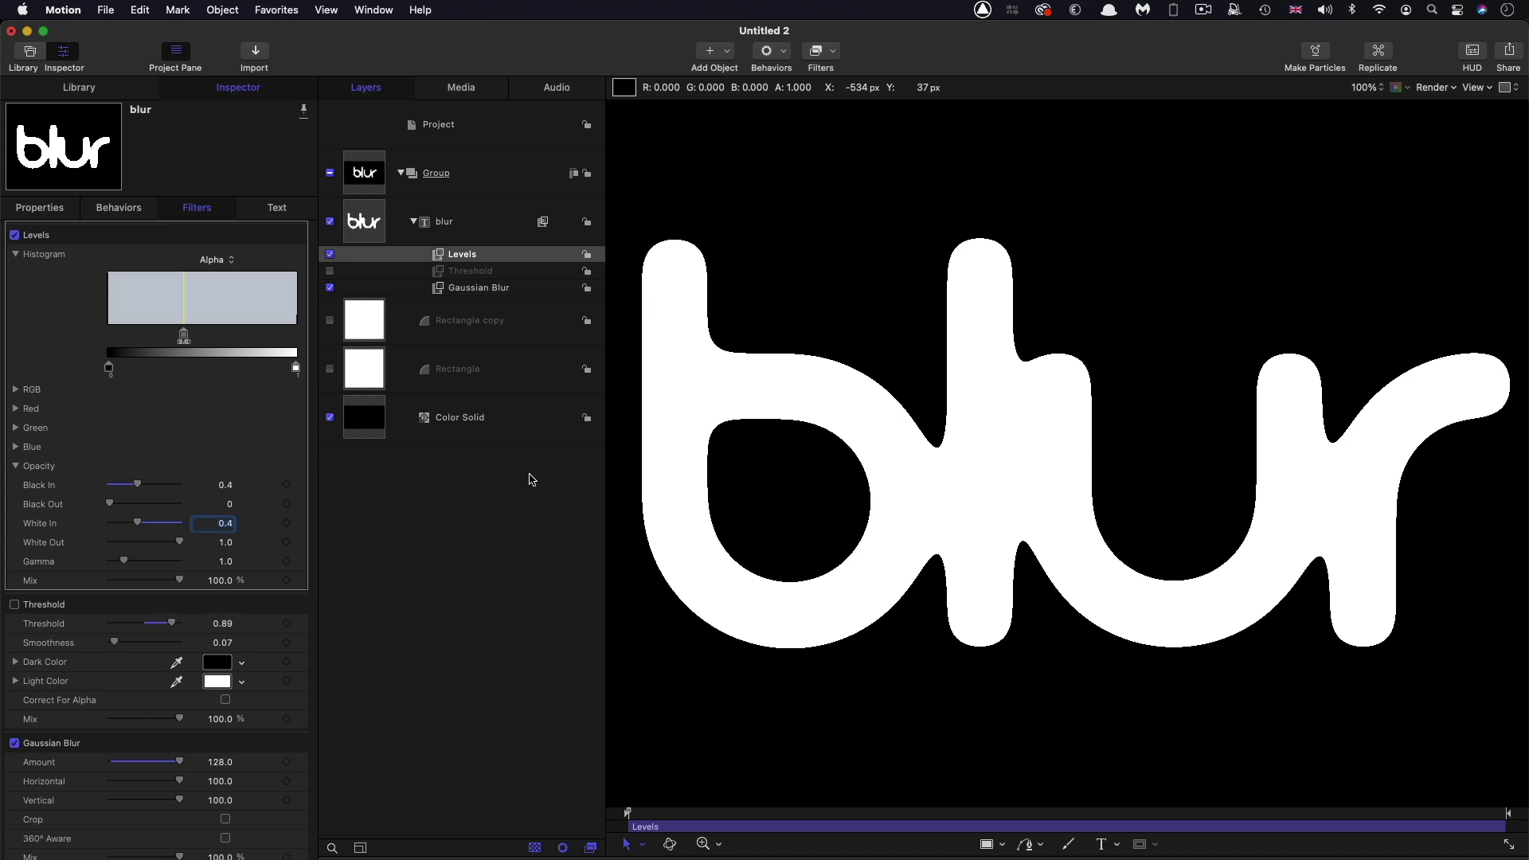
left_click(211, 525)
key("BackSpace")
type(".45")
key("Return")
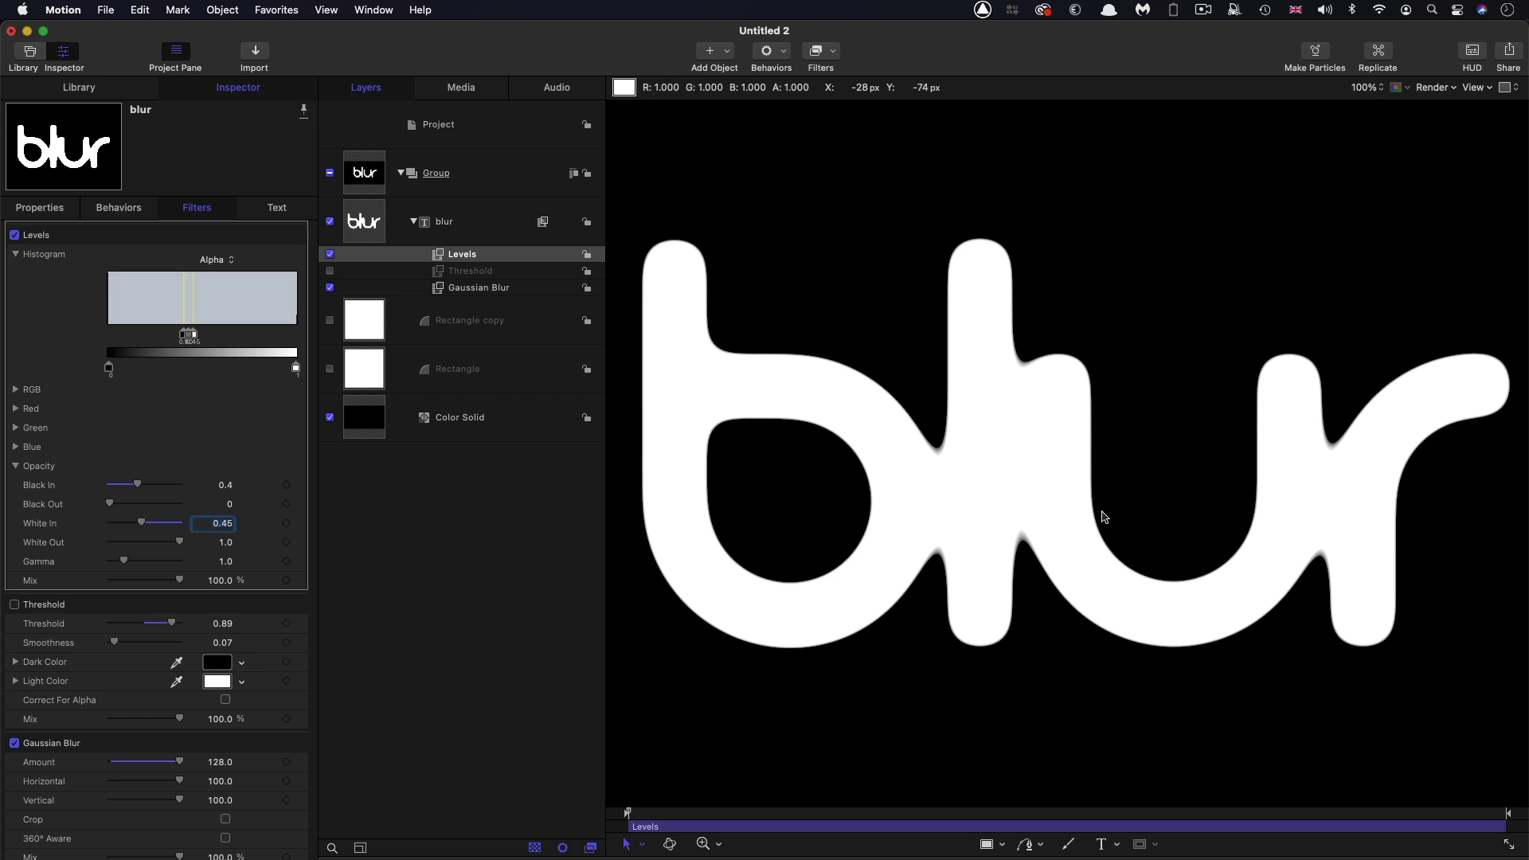